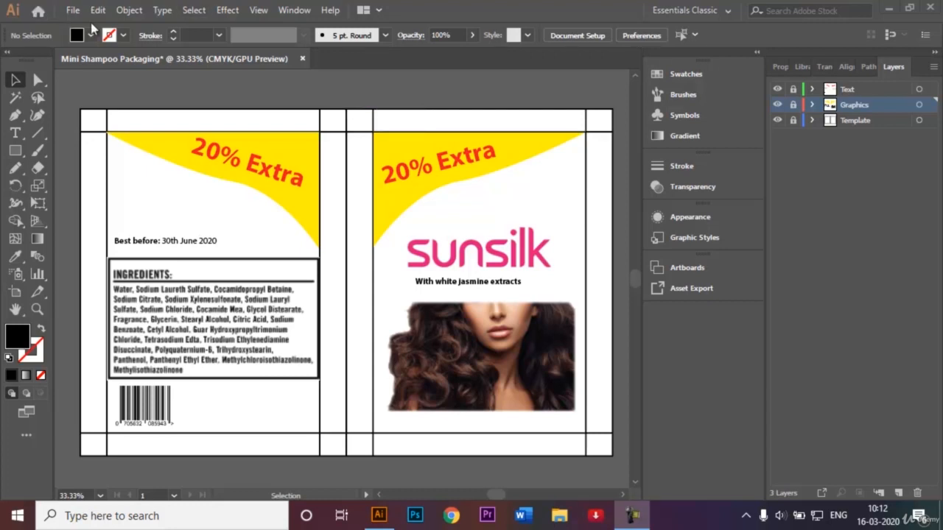
# Step: Create a new A4 document named "Mini shampoo packaging"
pyautogui.click(73, 10)
pyautogui.click(72, 11)
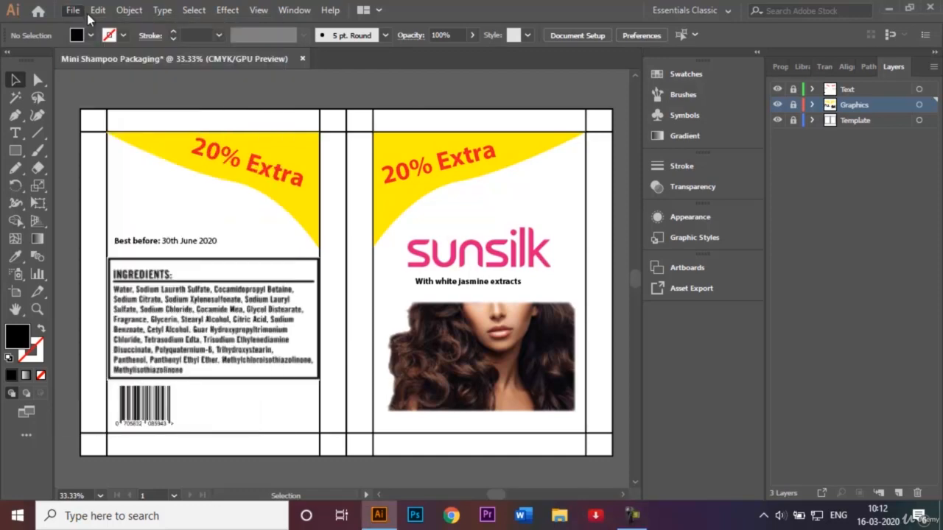
pyautogui.click(73, 10)
pyautogui.click(84, 25)
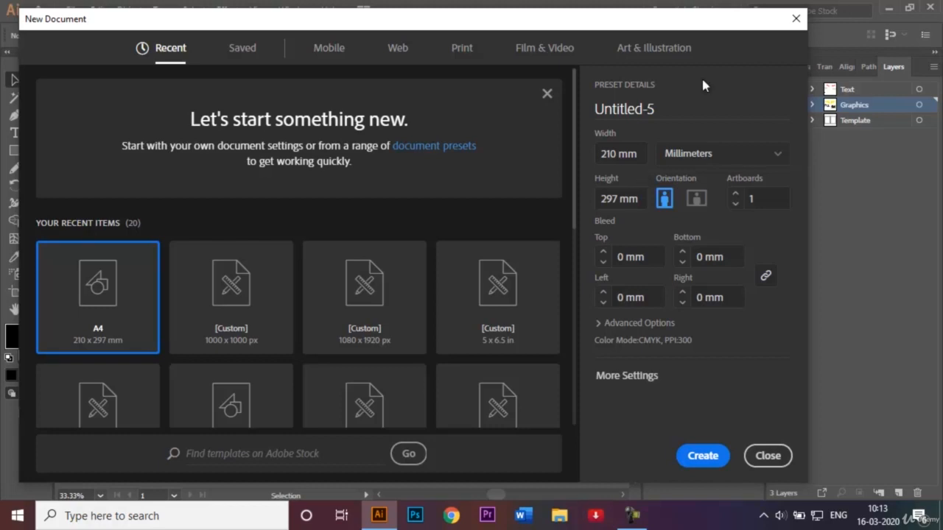
pyautogui.click(676, 103)
pyautogui.press('BackSpace')
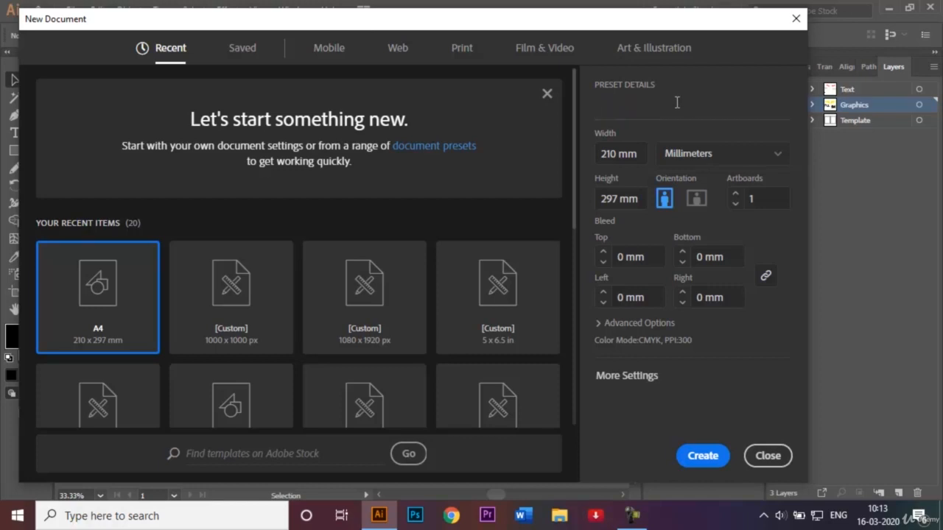
pyautogui.write('Mini shamp')
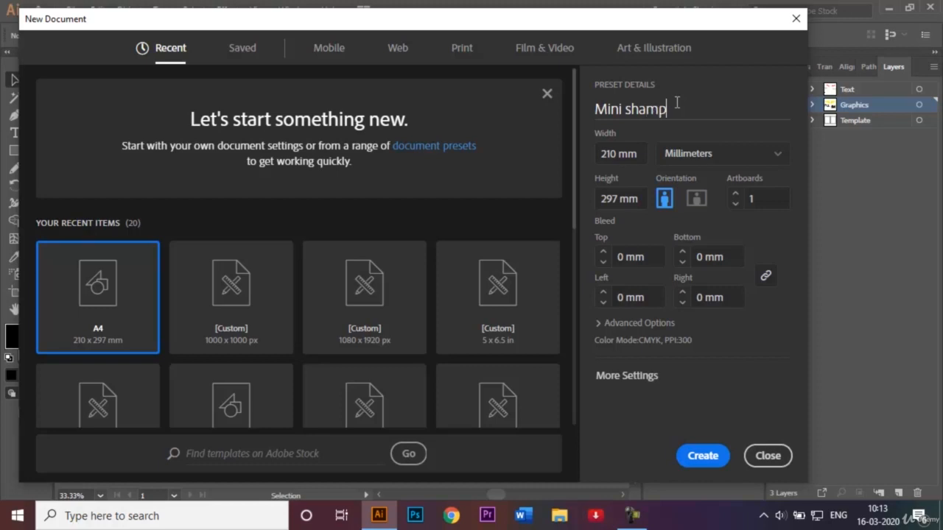
pyautogui.write('oo packaging')
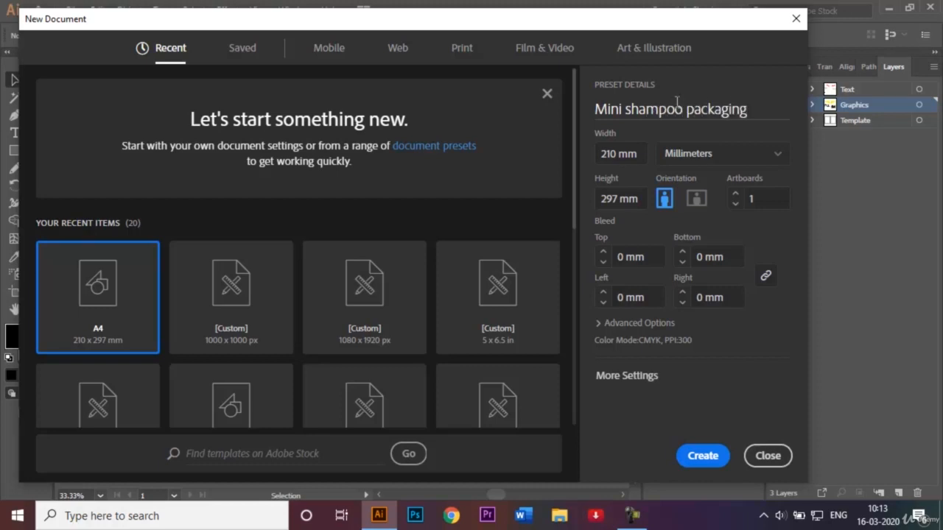
pyautogui.click(709, 455)
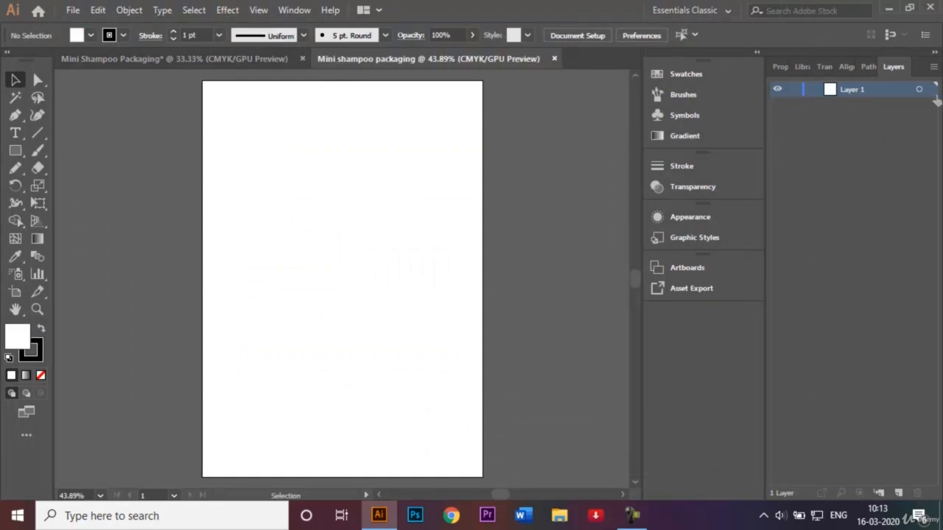
# Step: Rename the document's only layer to "Template"
pyautogui.doubleClick(874, 87)
pyautogui.press('BackSpace')
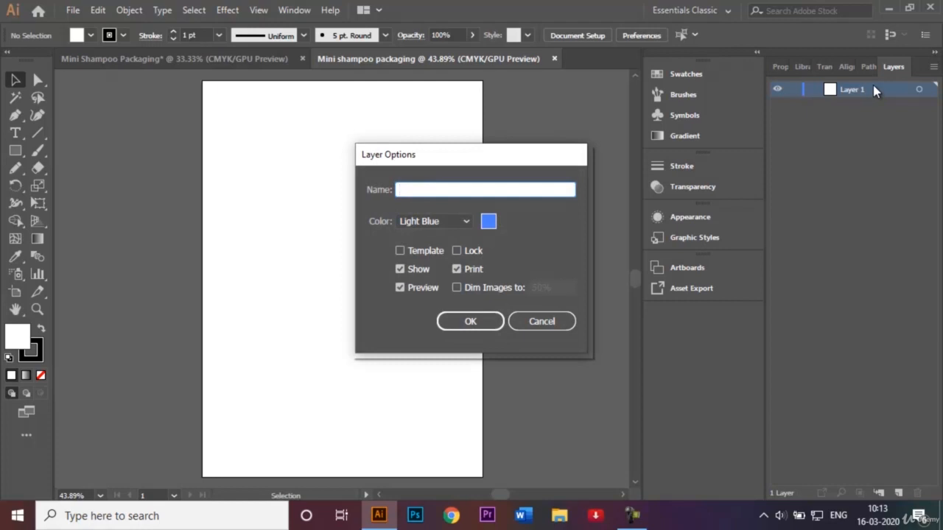
pyautogui.write('Template')
pyautogui.press('Return')
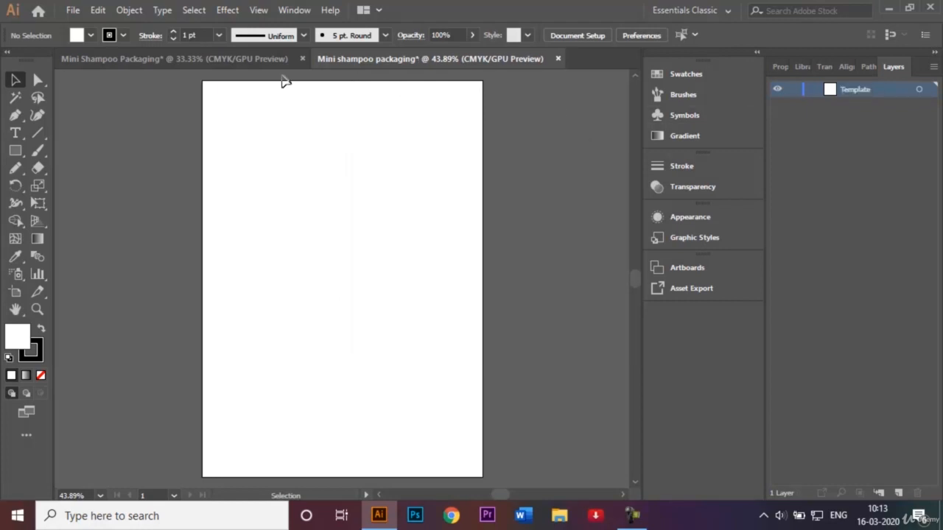
# Step: Check the finished packaging design in the other document tab, then return to the new document
pyautogui.click(250, 58)
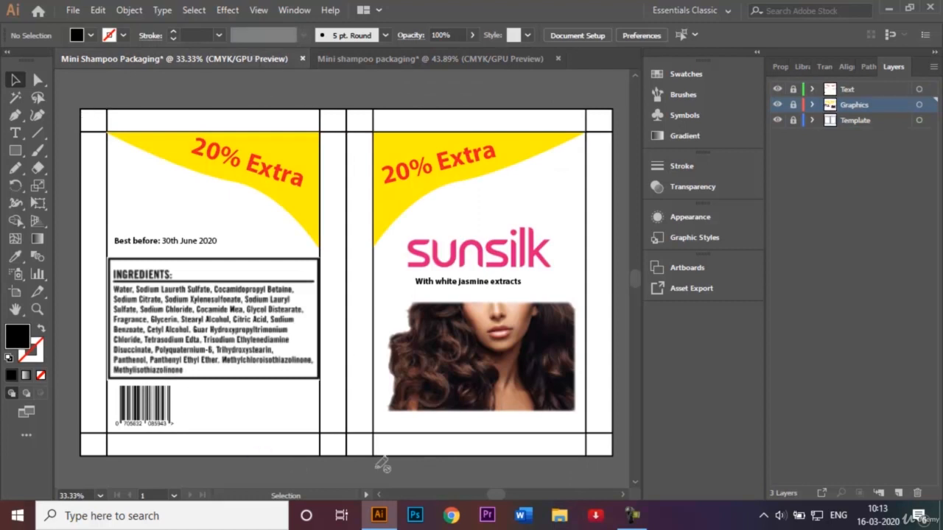
pyautogui.click(398, 58)
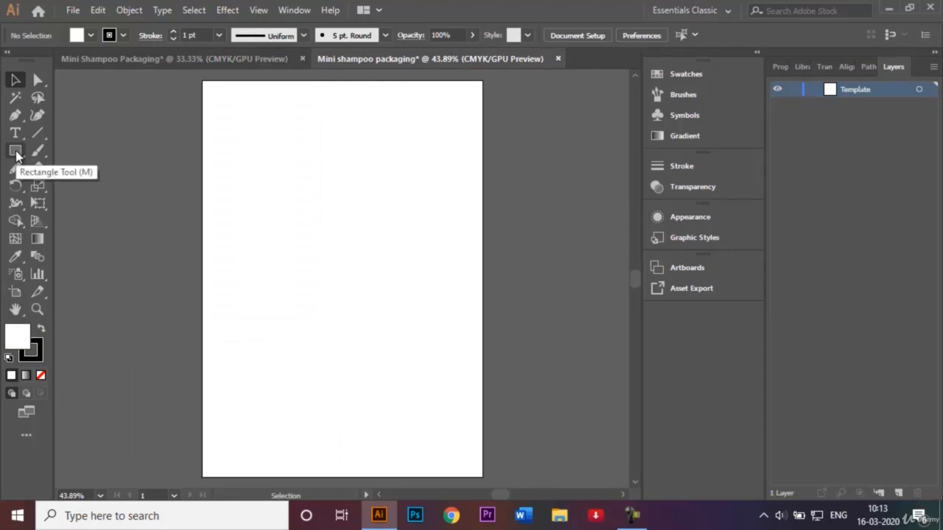
# Step: Turn on Smart Guides and draw a rectangle covering the right half of the page from top to bottom
pyautogui.click(16, 151)
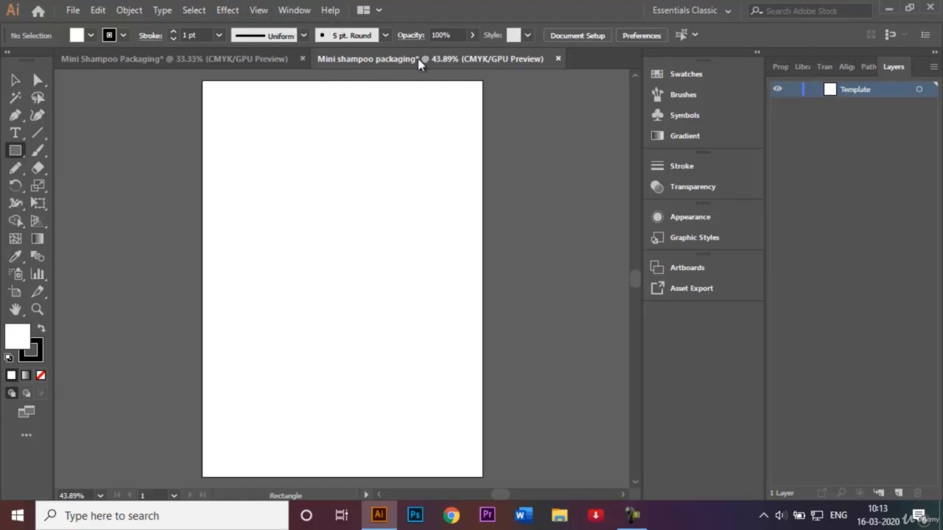
pyautogui.click(262, 11)
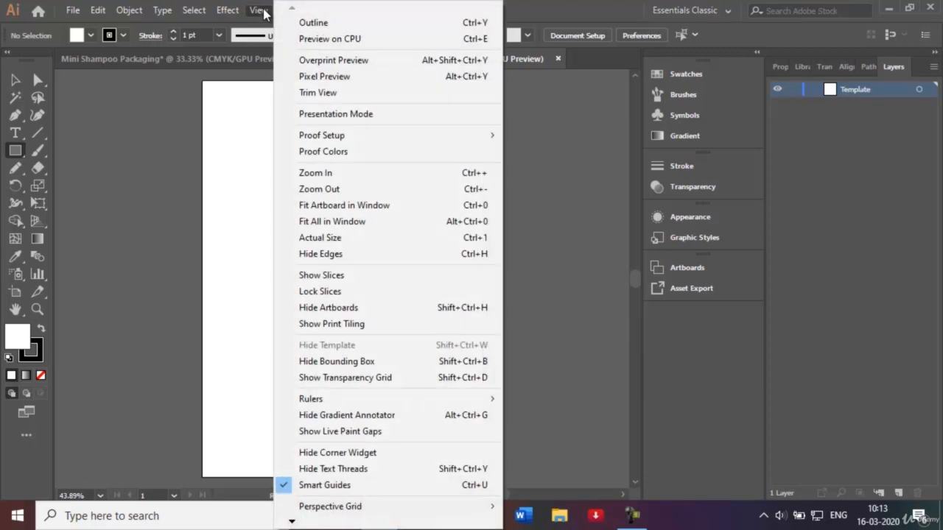
pyautogui.click(393, 484)
pyautogui.click(568, 414)
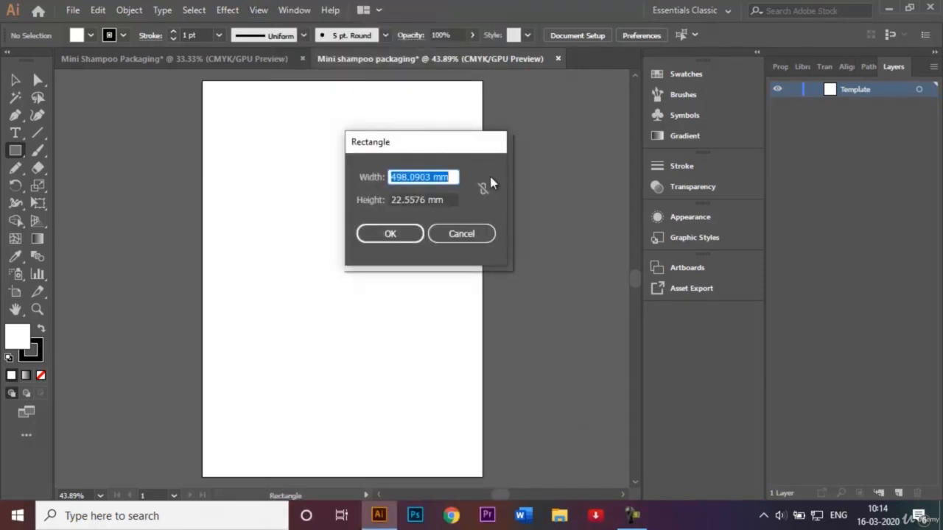
pyautogui.click(478, 234)
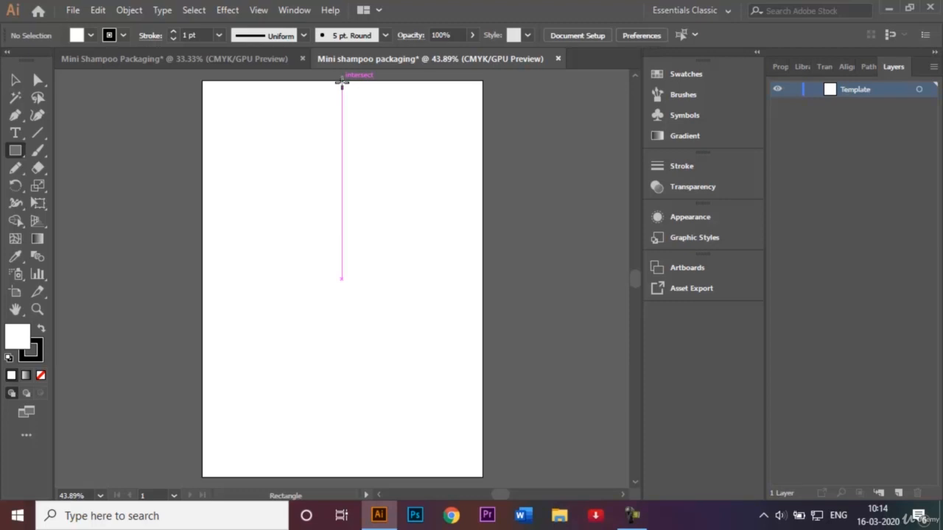
pyautogui.moveTo(341, 81); pyautogui.dragTo(483, 475)
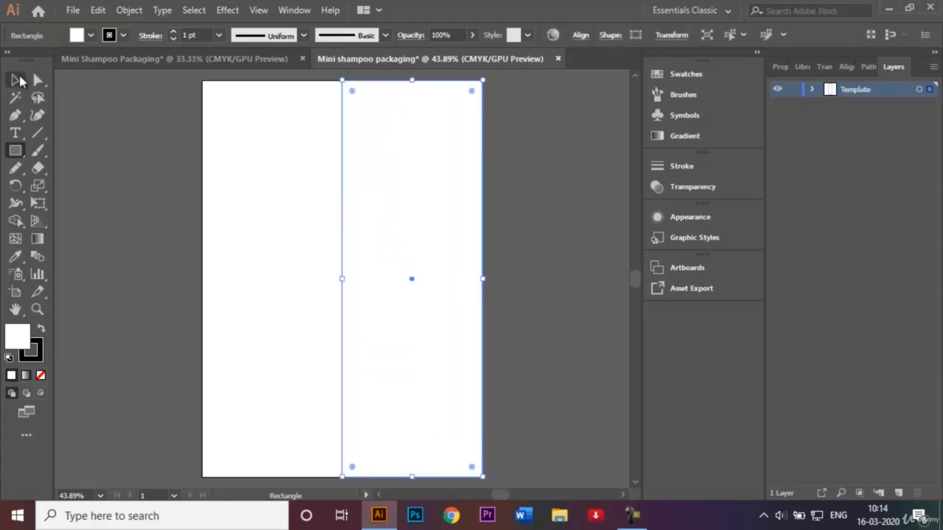
# Step: Resize the rectangle into a narrow full-height strip by moving its left edge toward the page's right edge
pyautogui.click(15, 80)
pyautogui.moveTo(343, 279); pyautogui.dragTo(410, 280)
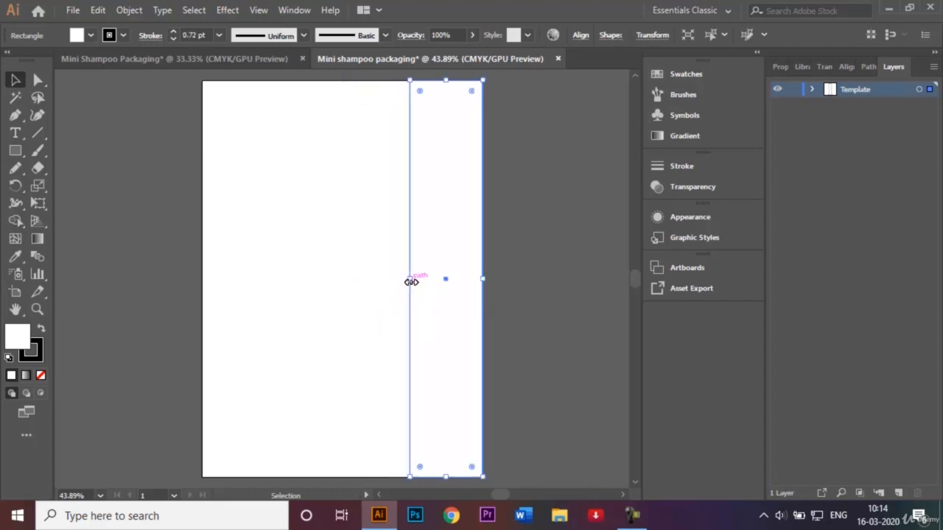
pyautogui.click(562, 284)
pyautogui.click(436, 283)
pyautogui.hotkey('shift', 'Right')
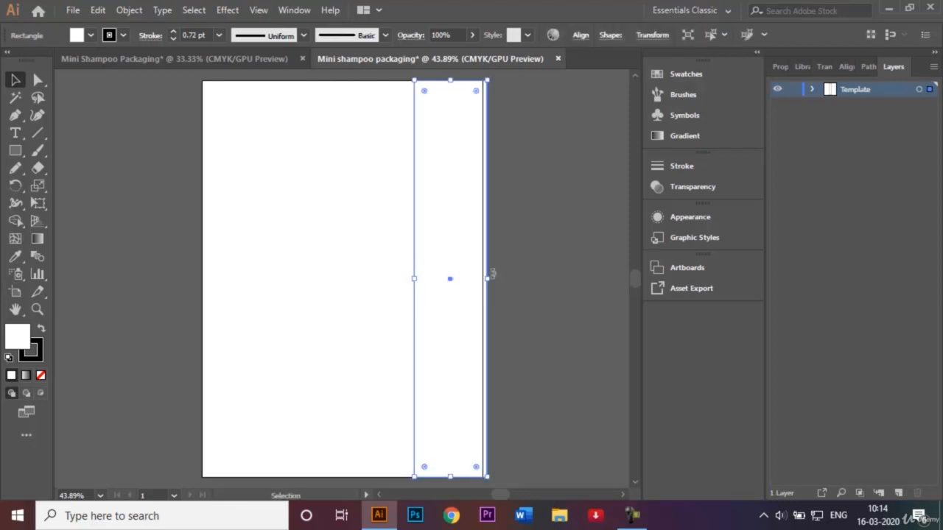
pyautogui.hotkey('shift', 'Left')
pyautogui.moveTo(407, 278); pyautogui.dragTo(448, 279)
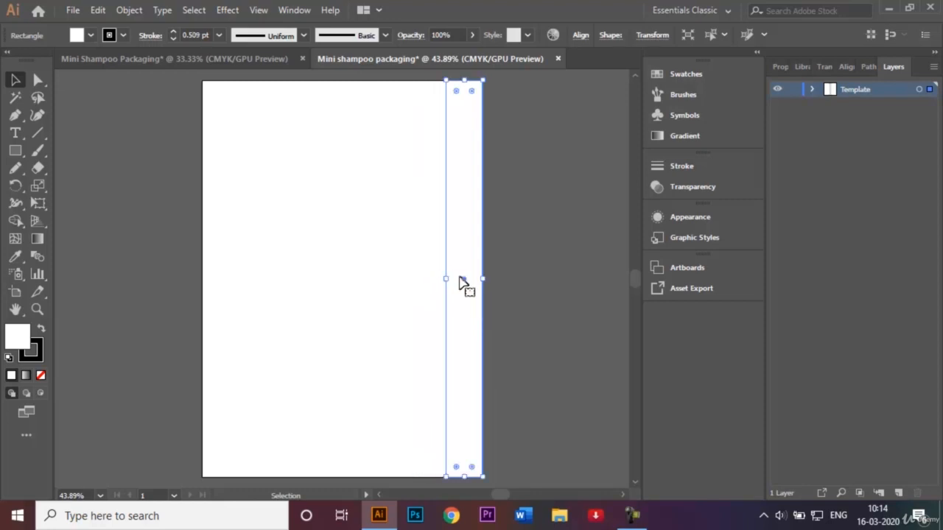
# Step: Move the strip so it sits just outside the page's right edge
pyautogui.click(582, 280)
pyautogui.moveTo(465, 243); pyautogui.dragTo(500, 245)
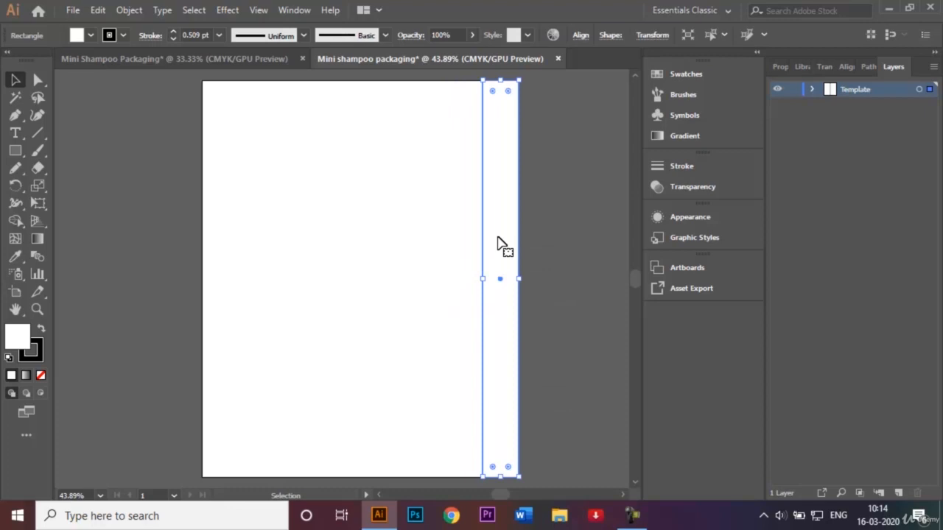
pyautogui.click(585, 225)
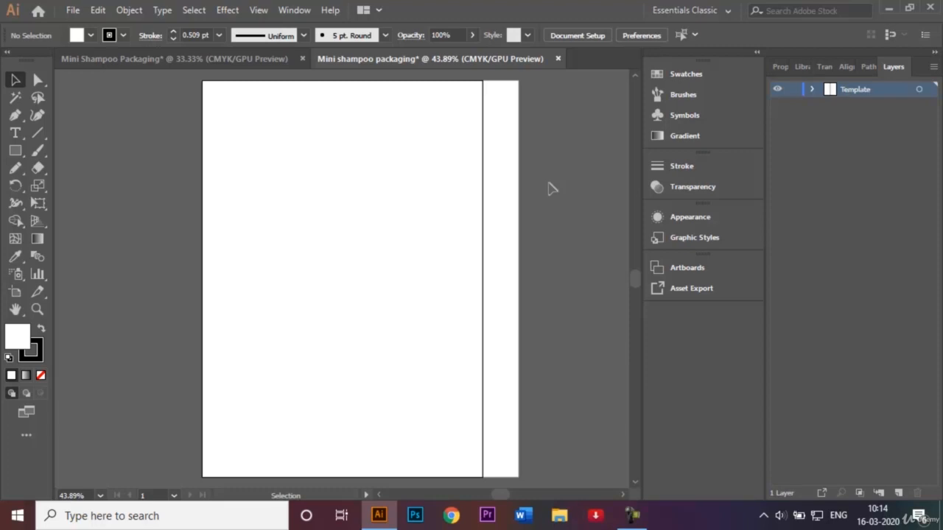
# Step: Duplicate the strip and place the copy against the page's left edge
pyautogui.click(498, 158)
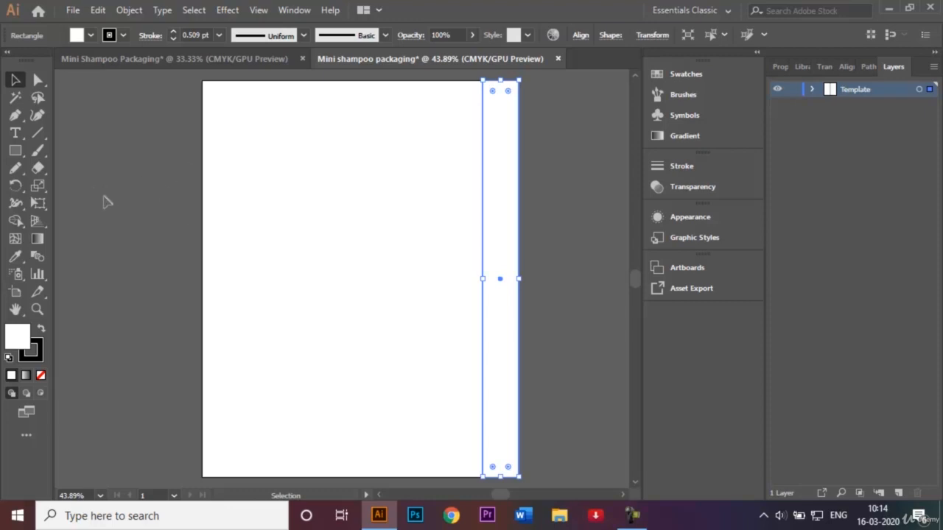
pyautogui.click(379, 496)
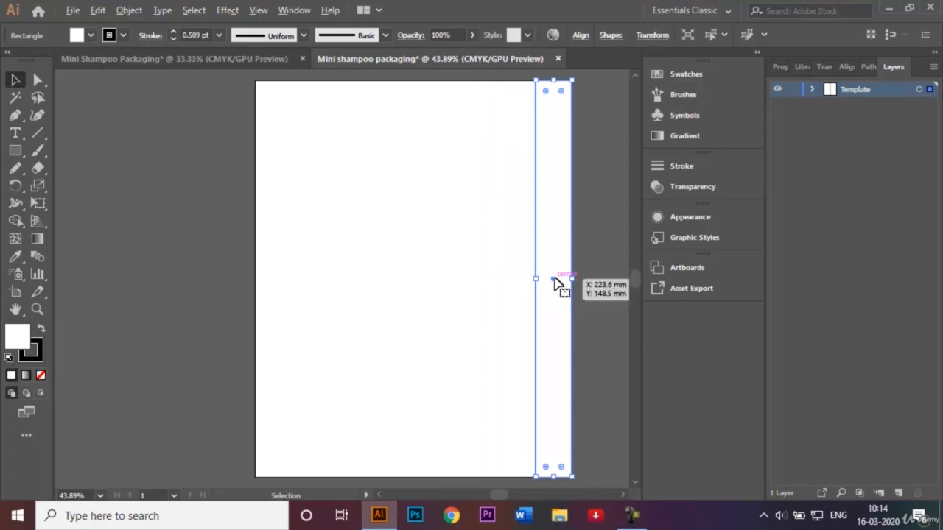
pyautogui.moveTo(554, 279); pyautogui.dragTo(237, 279)
pyautogui.click(164, 267)
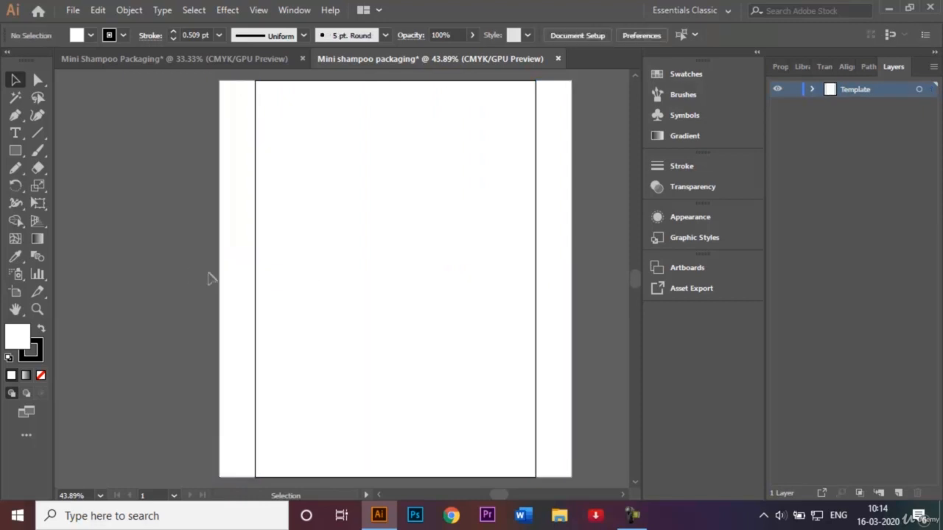
# Step: Duplicate the left strip again, placing the copy immediately to its left
pyautogui.click(237, 282)
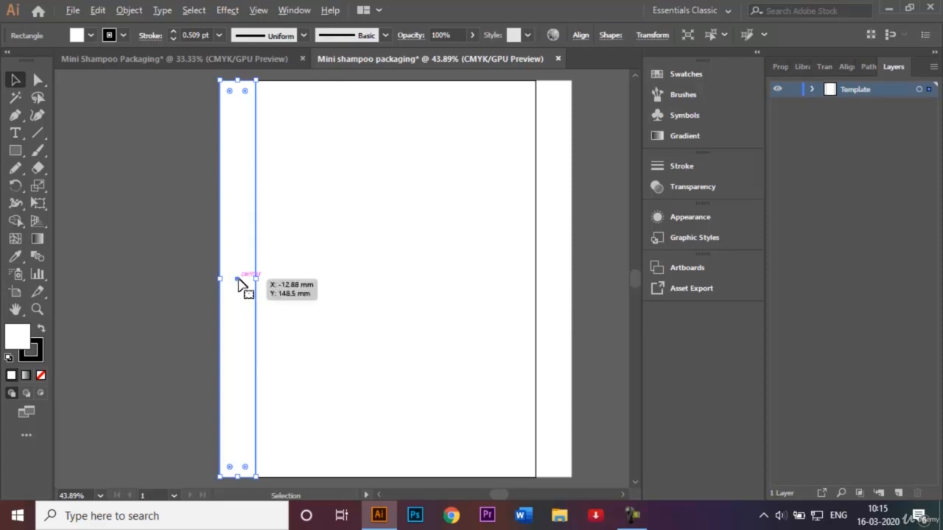
pyautogui.moveTo(238, 282); pyautogui.dragTo(204, 285)
pyautogui.click(131, 267)
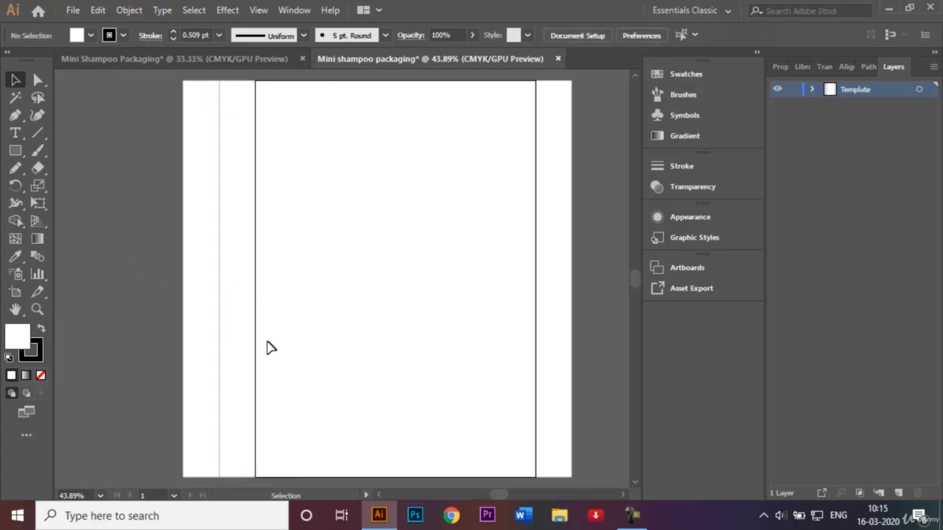
# Step: Create a page-width rectangle 297 mm high with the Rectangle tool's size dialog
pyautogui.hotkey('ctrl', '-')
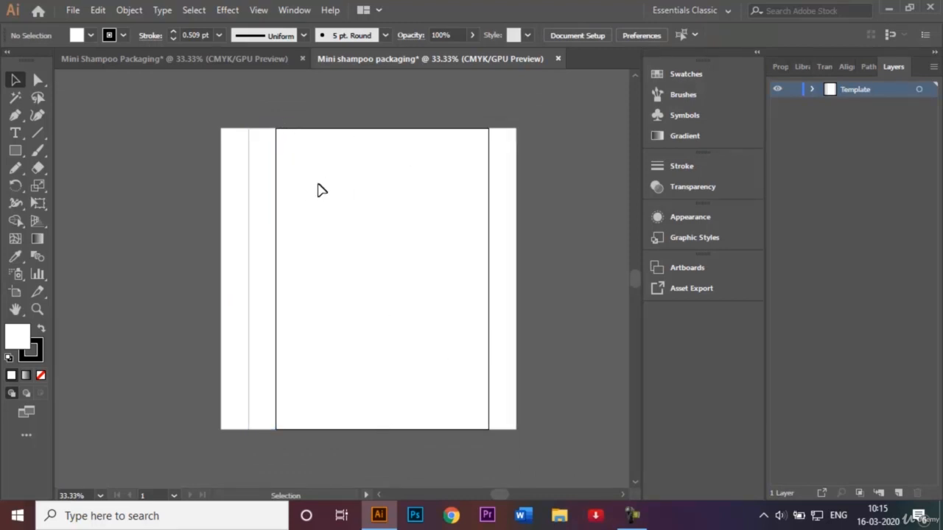
pyautogui.click(15, 152)
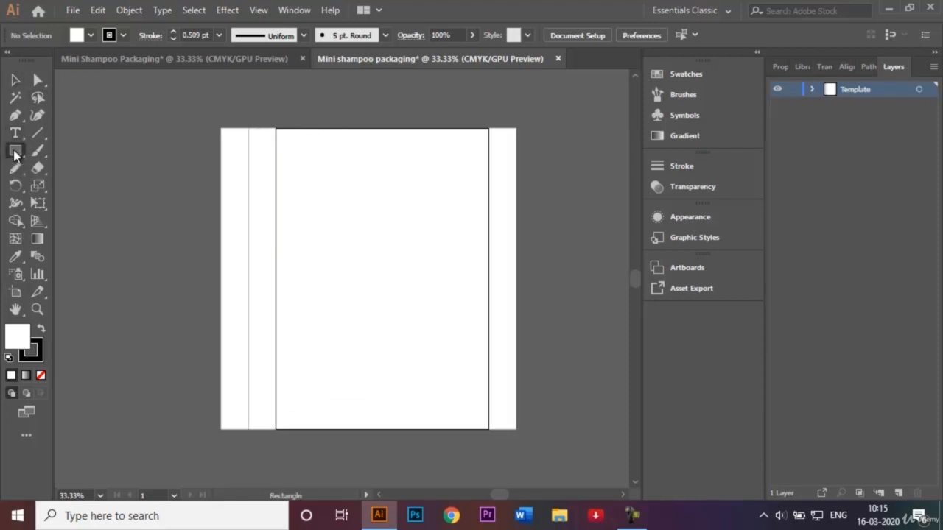
pyautogui.click(344, 236)
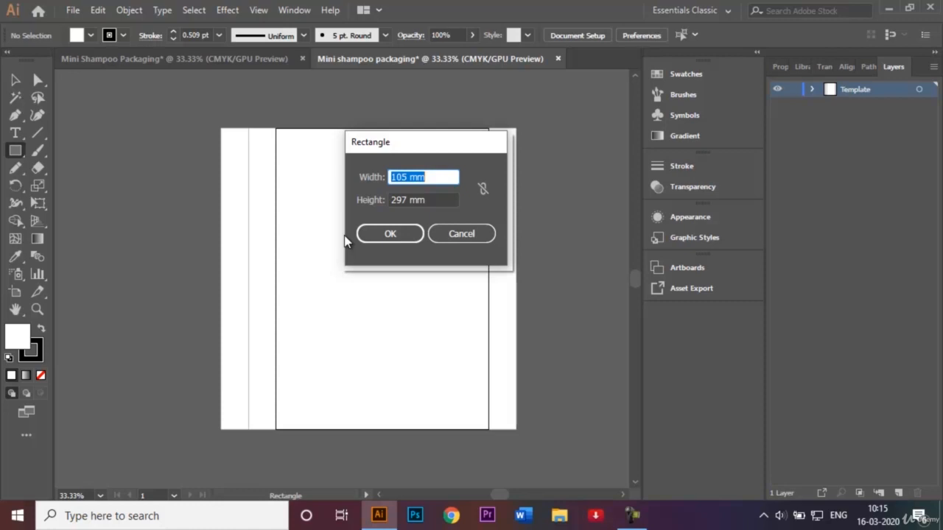
pyautogui.press('BackSpace')
pyautogui.write('210')
pyautogui.click(390, 234)
# Step: Move the new rectangle to the left of the strips, aligned with the page's top
pyautogui.click(16, 81)
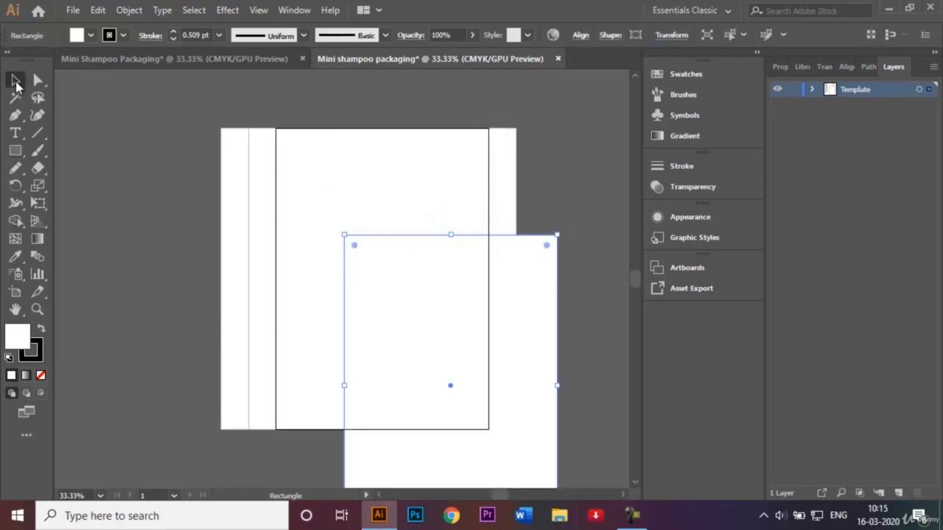
pyautogui.moveTo(450, 389); pyautogui.dragTo(116, 280)
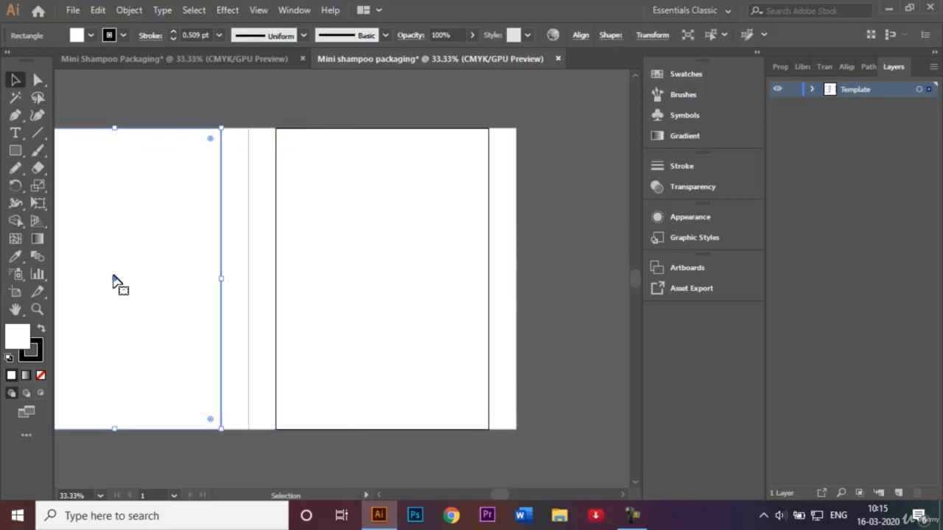
pyautogui.click(257, 116)
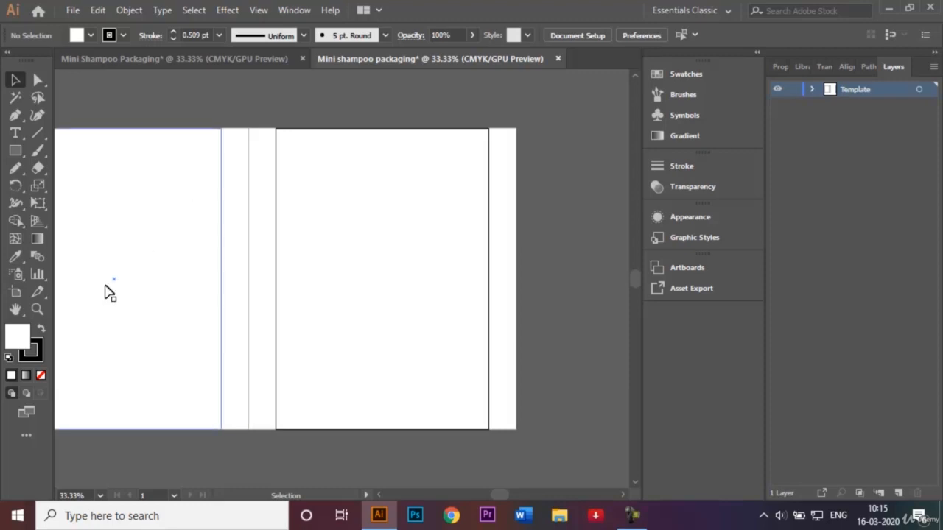
# Step: Duplicate a narrow strip and place the copy along the left edge of the new large panel
pyautogui.click(378, 496)
pyautogui.click(377, 499)
pyautogui.click(378, 499)
pyautogui.click(377, 499)
pyautogui.click(377, 499)
pyautogui.click(377, 500)
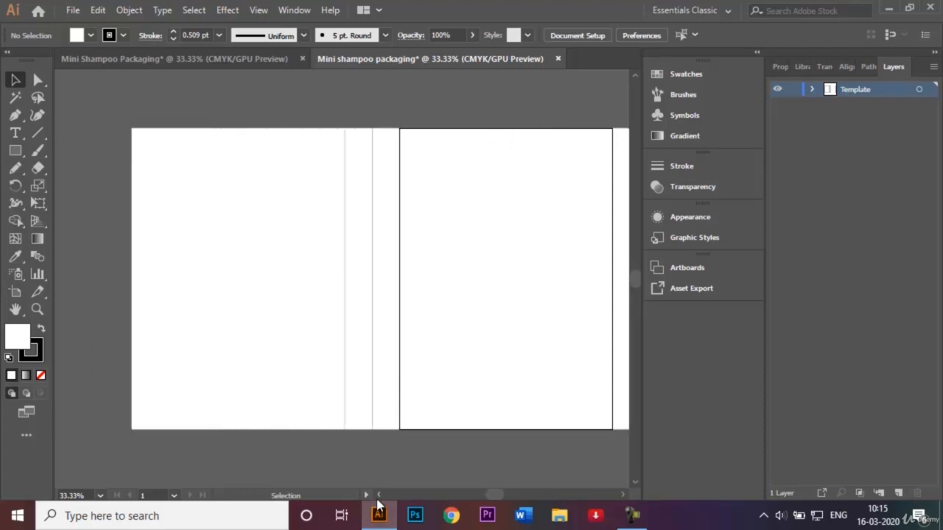
pyautogui.click(357, 279)
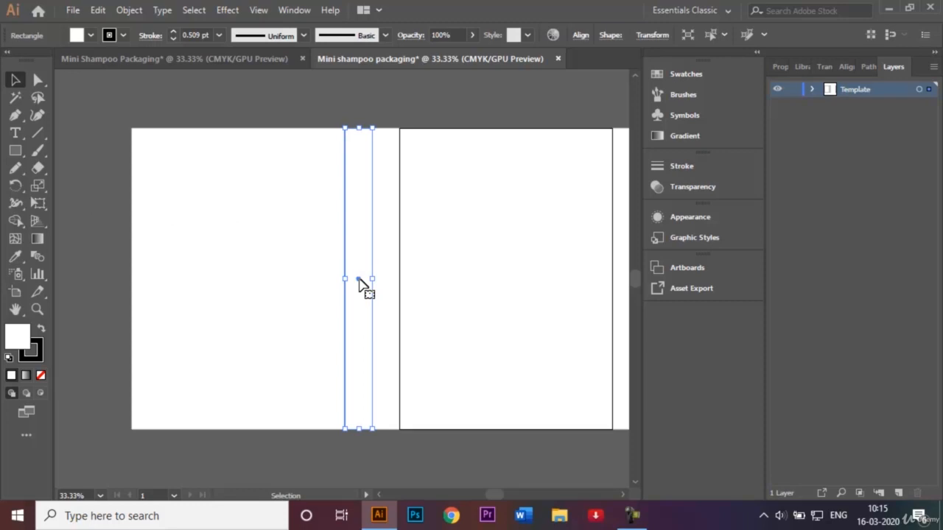
pyautogui.moveTo(359, 281); pyautogui.dragTo(118, 287)
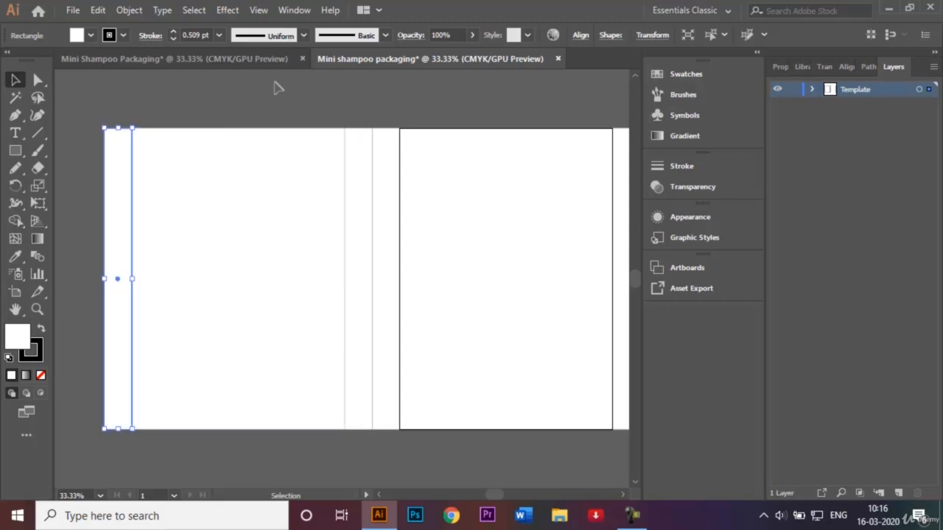
pyautogui.click(276, 88)
pyautogui.hotkey('ctrl', '-')
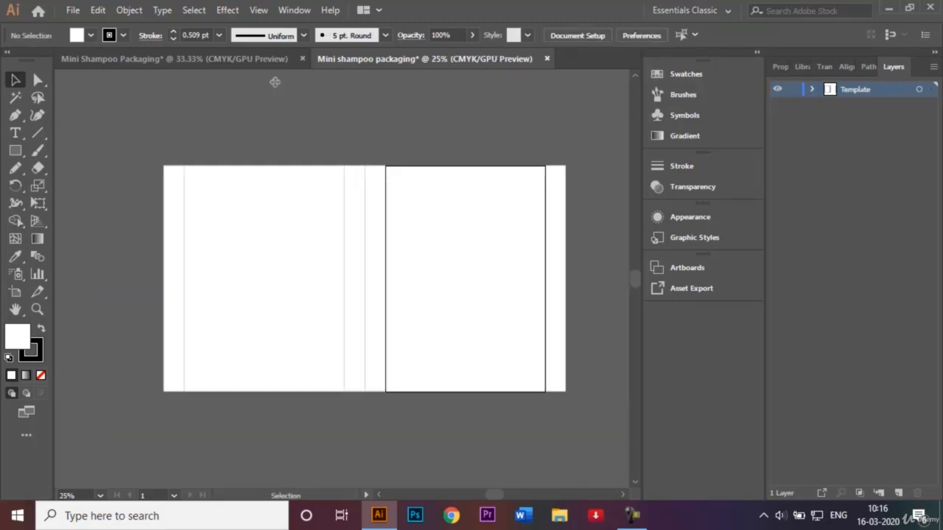
# Step: Draw a thin rectangle spanning the full layout width along the top edge of the panels
pyautogui.click(242, 63)
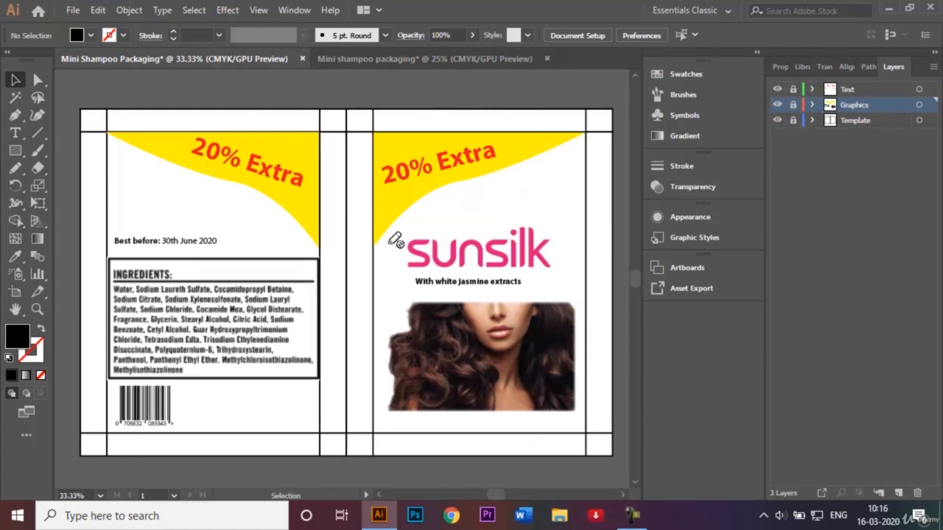
pyautogui.click(354, 60)
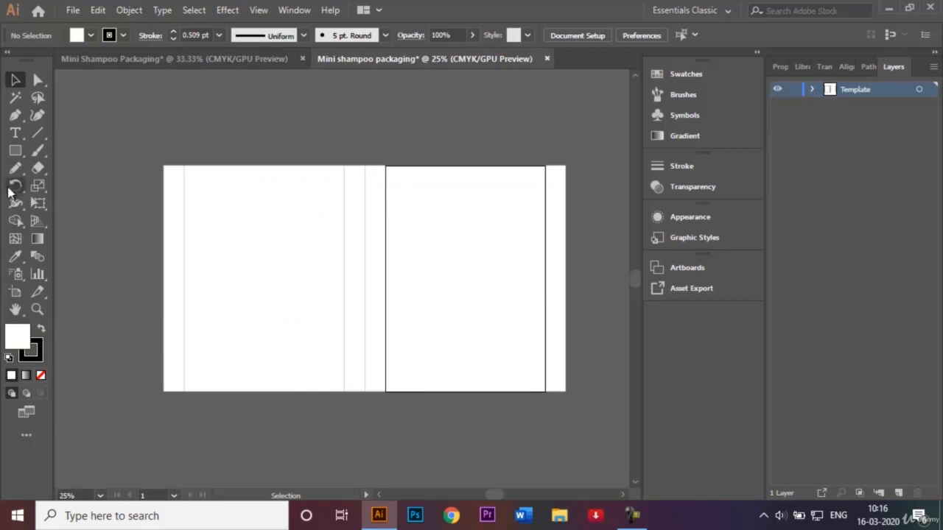
pyautogui.click(22, 152)
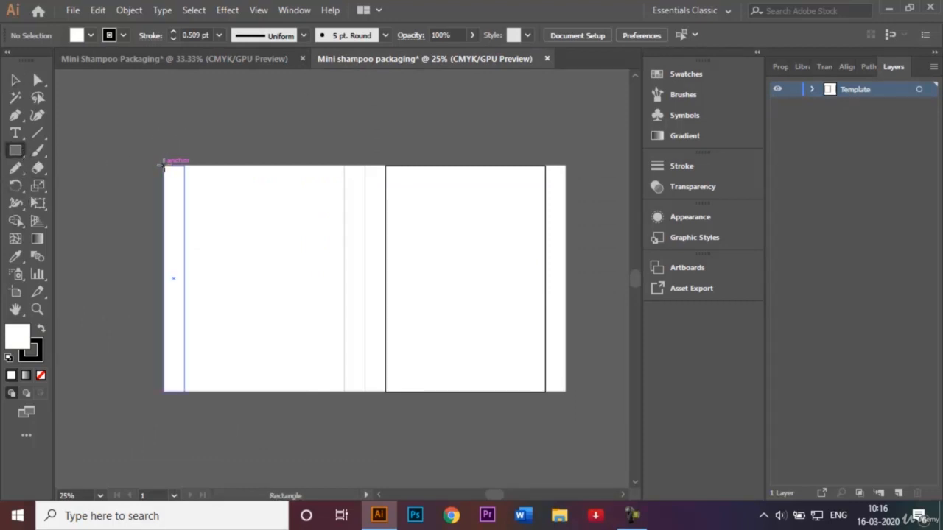
pyautogui.moveTo(164, 166); pyautogui.dragTo(568, 157)
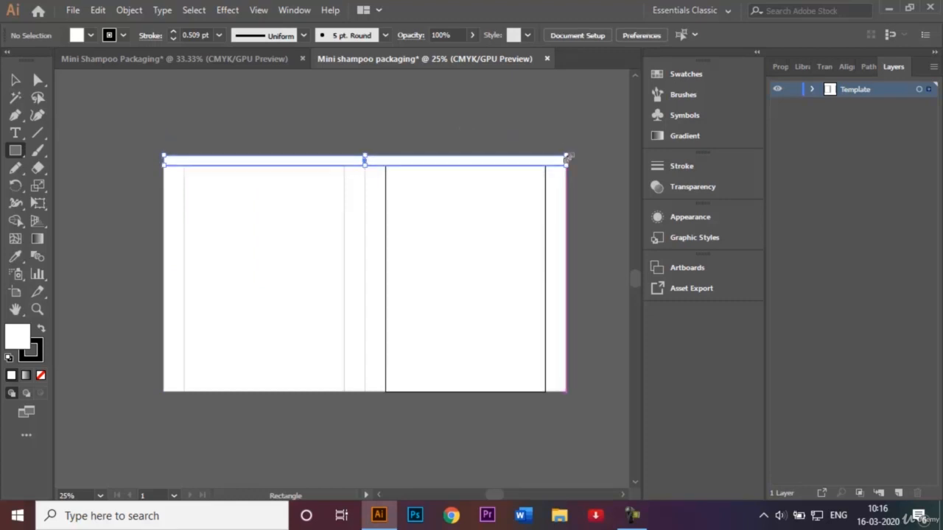
# Step: Duplicate the top strip and place the copy along the bottom edge of the layout
pyautogui.click(15, 79)
pyautogui.click(74, 113)
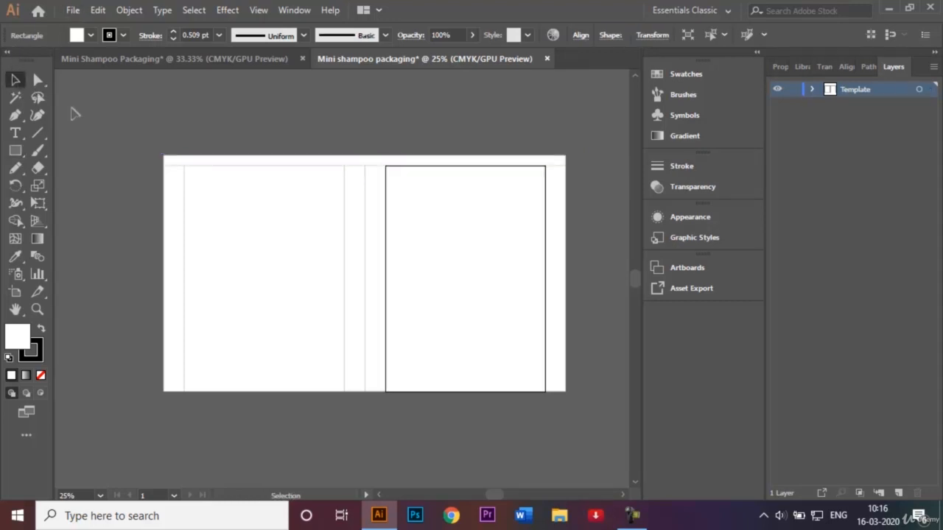
pyautogui.click(361, 161)
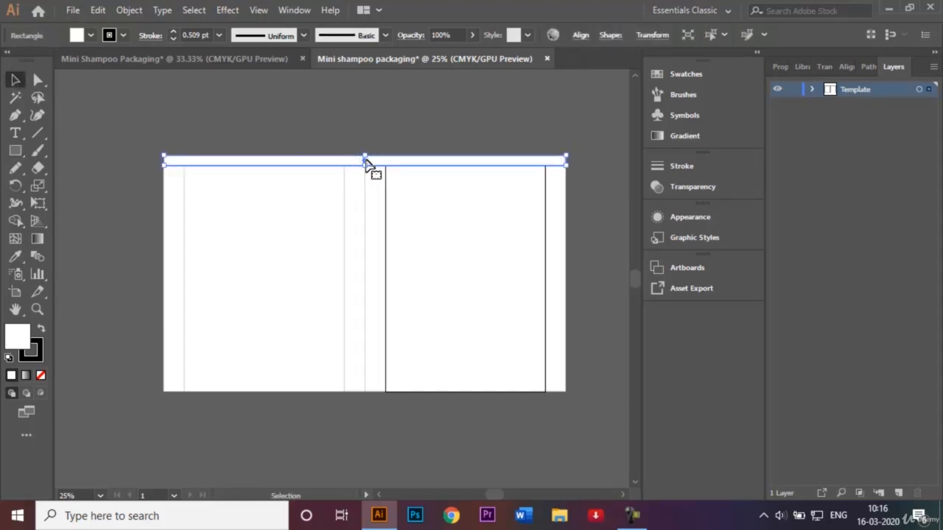
pyautogui.moveTo(367, 162); pyautogui.dragTo(367, 400)
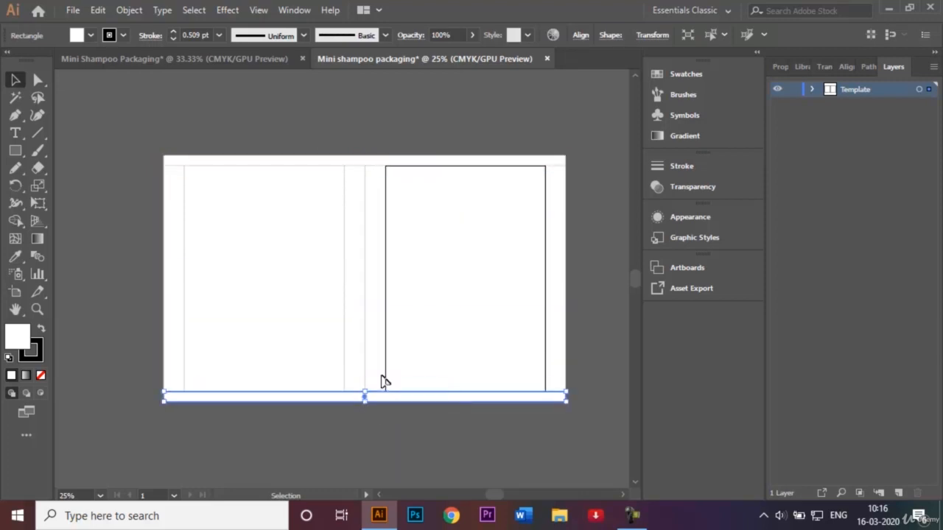
pyautogui.click(606, 184)
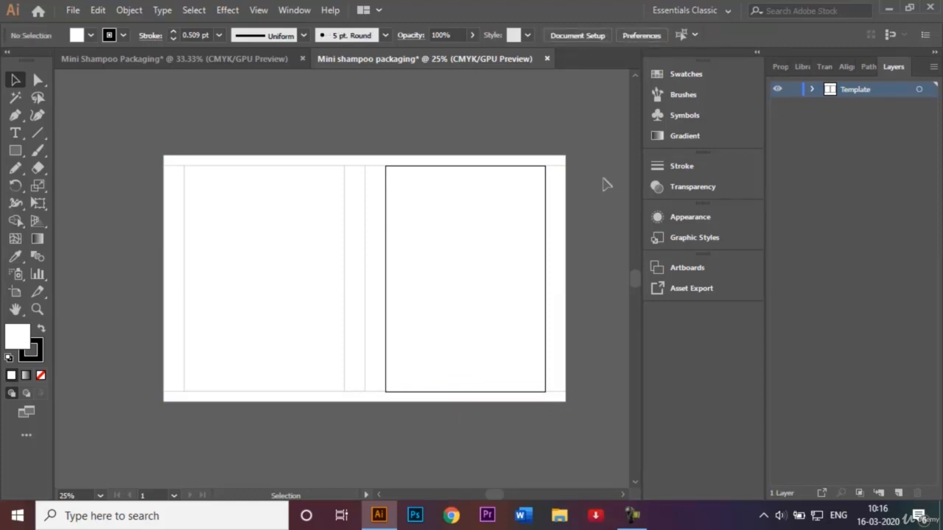
# Step: Draw short vertical lines across the top and bottom strips at each panel and strip edge
pyautogui.hotkey('ctrl', '+')
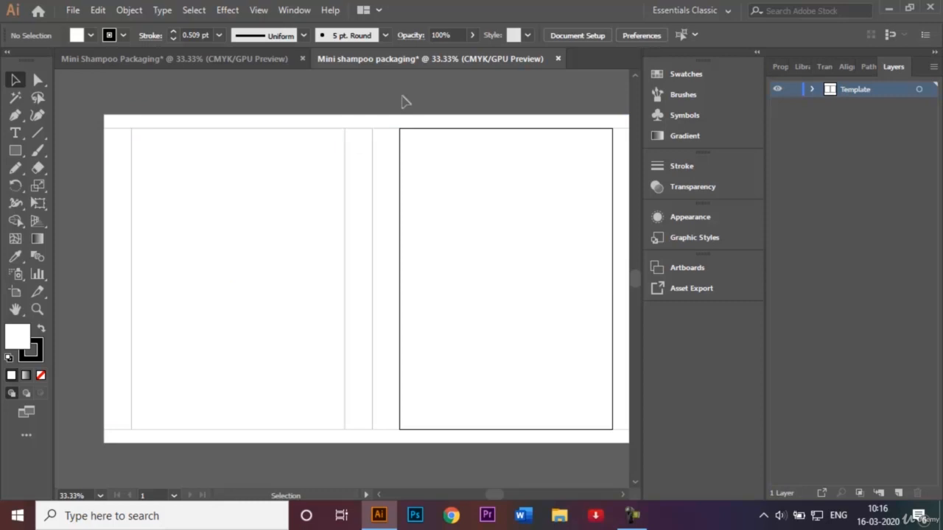
pyautogui.click(625, 495)
pyautogui.click(625, 495)
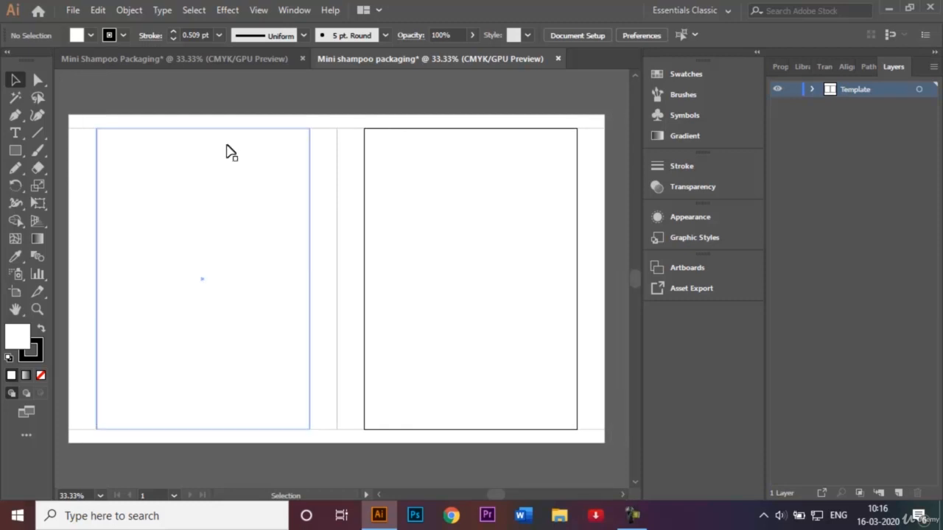
pyautogui.click(39, 133)
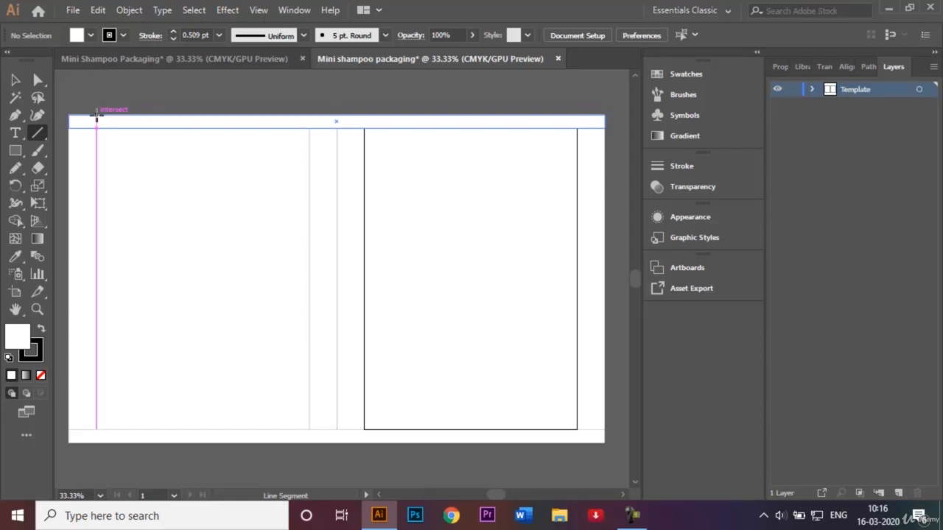
pyautogui.moveTo(96, 116); pyautogui.dragTo(96, 128)
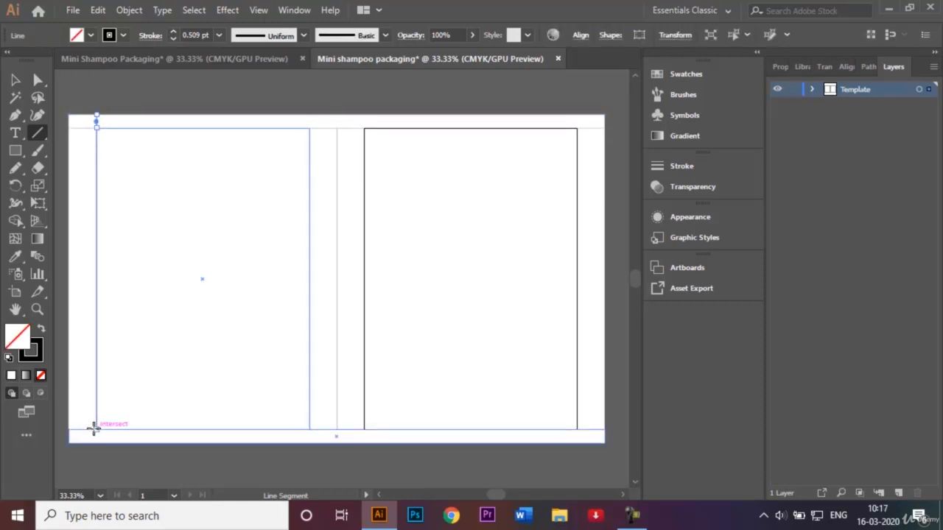
pyautogui.moveTo(95, 429); pyautogui.dragTo(95, 440)
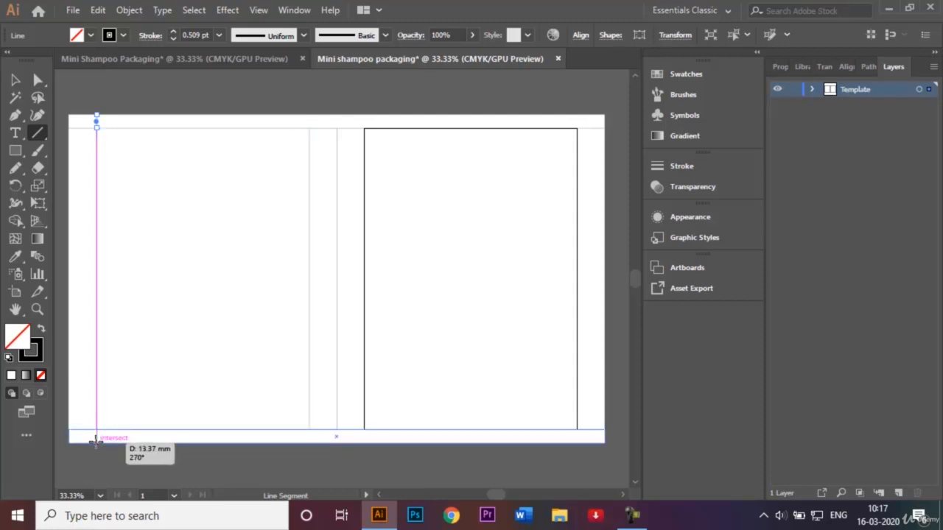
pyautogui.moveTo(95, 440); pyautogui.dragTo(96, 441)
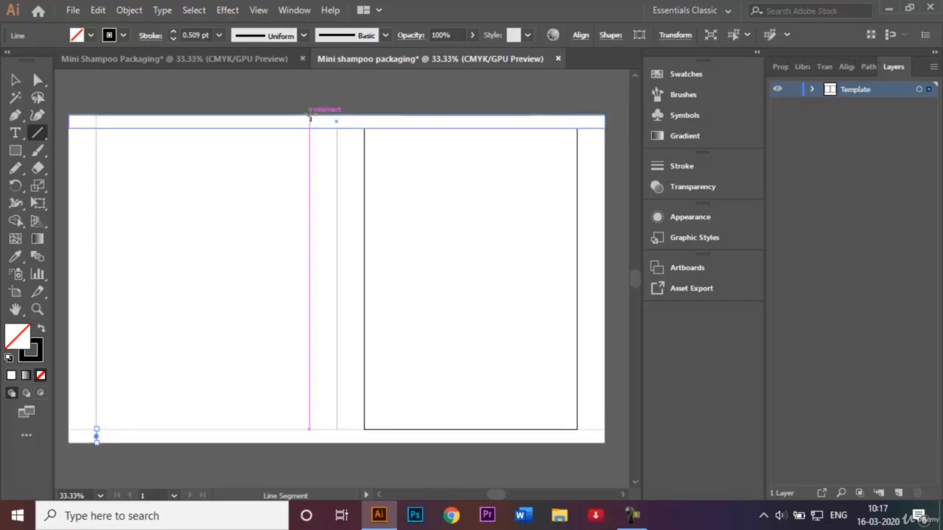
pyautogui.moveTo(309, 115); pyautogui.dragTo(309, 127)
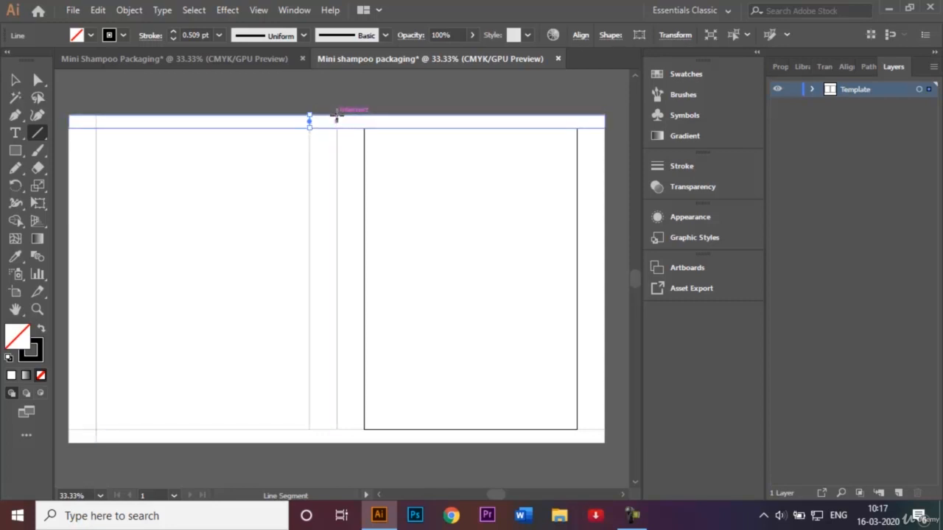
pyautogui.moveTo(336, 116)
pyautogui.mouseDown()
pyautogui.moveTo(336, 128)
pyautogui.moveTo(363, 126)
pyautogui.mouseUp()
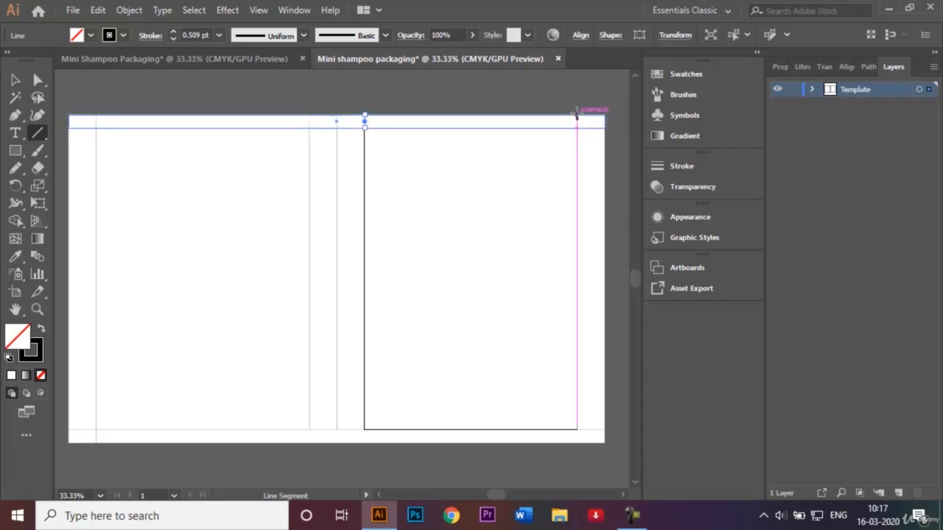
pyautogui.moveTo(577, 116); pyautogui.dragTo(577, 127)
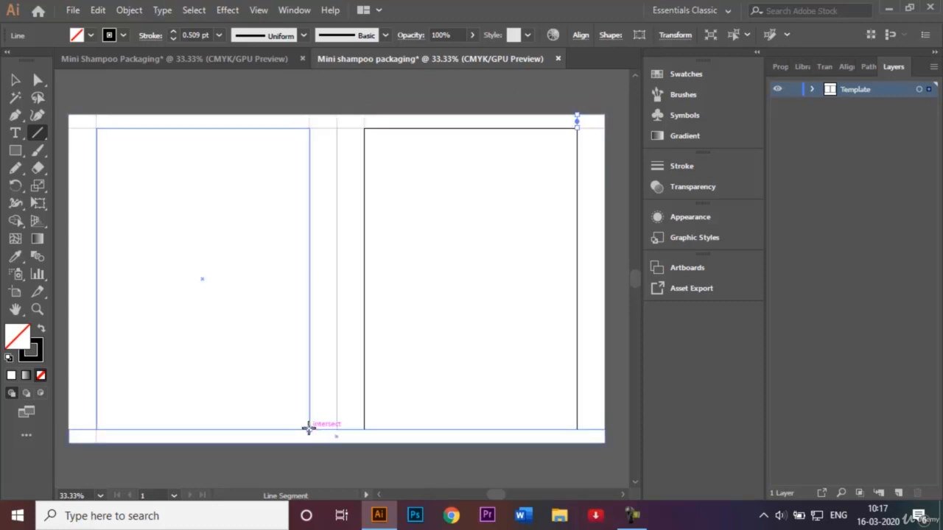
pyautogui.moveTo(308, 428)
pyautogui.mouseDown()
pyautogui.moveTo(309, 444)
pyautogui.moveTo(336, 436)
pyautogui.moveTo(364, 441)
pyautogui.mouseUp()
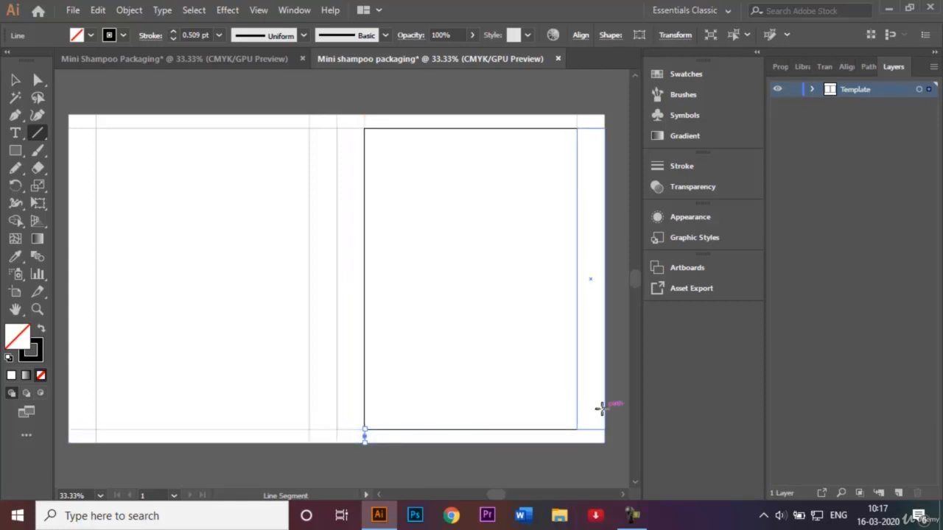
pyautogui.moveTo(576, 427); pyautogui.dragTo(576, 442)
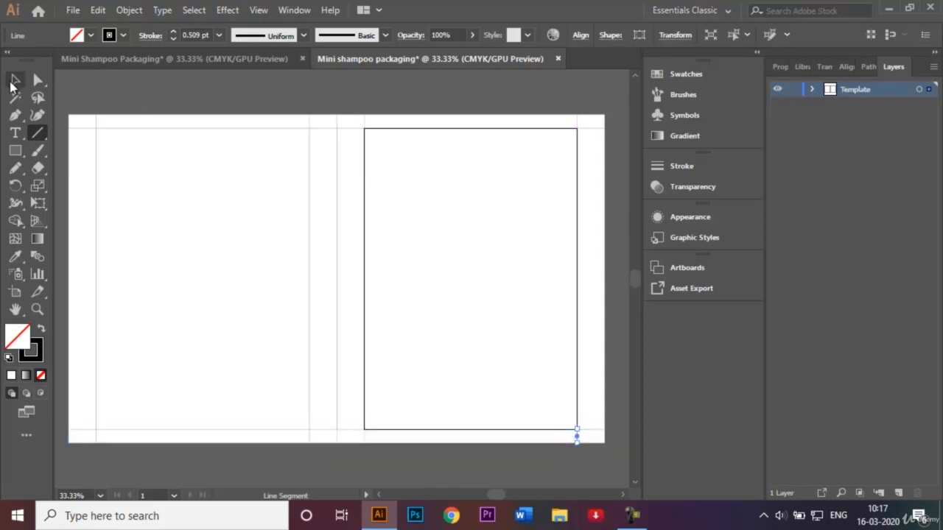
# Step: Select all template shapes and set their stroke weight to 3 pt
pyautogui.click(14, 80)
pyautogui.click(183, 81)
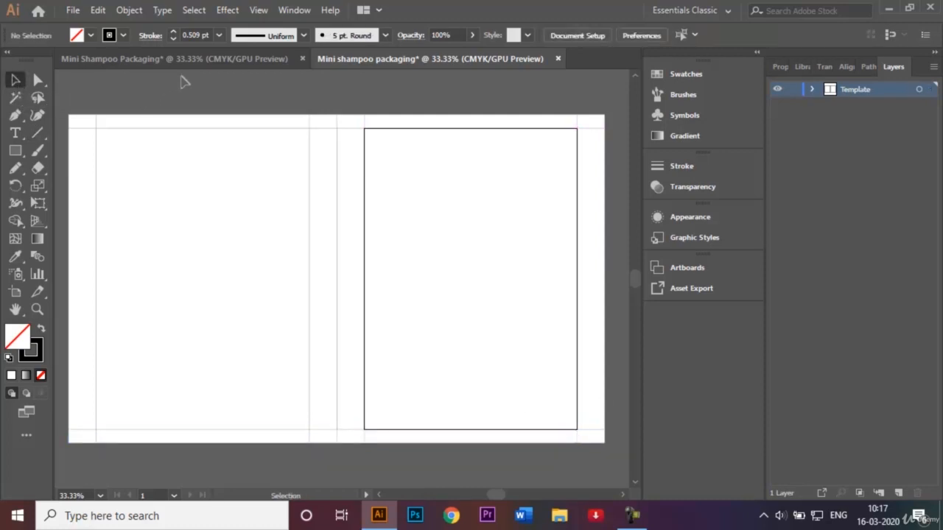
pyautogui.moveTo(66, 96); pyautogui.dragTo(609, 465)
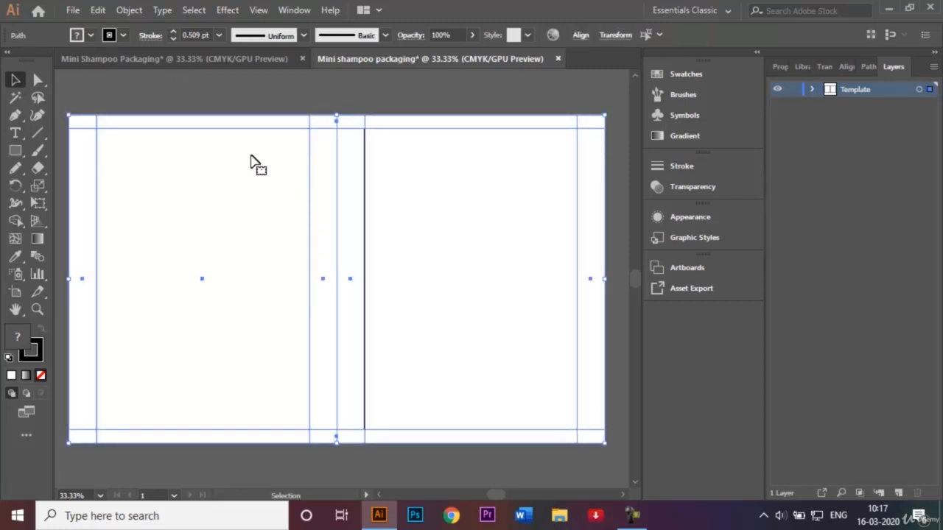
pyautogui.click(218, 37)
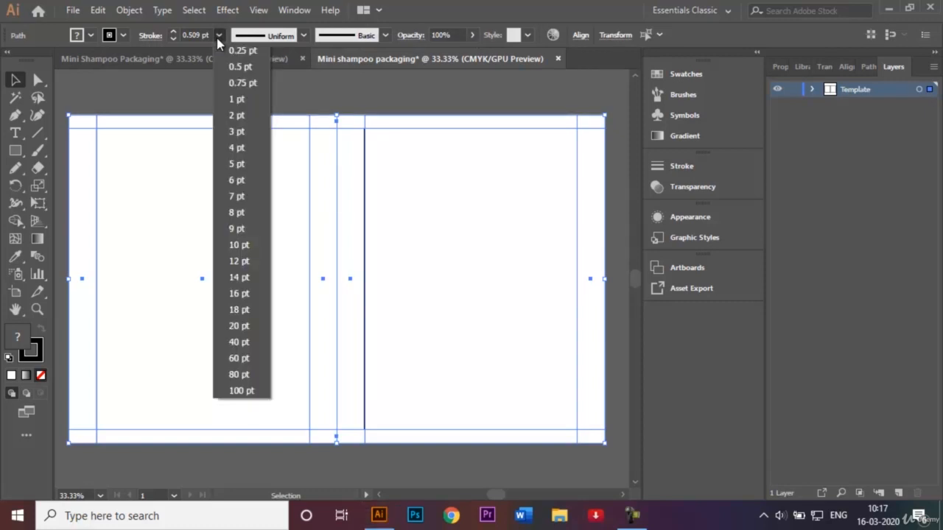
pyautogui.click(242, 130)
pyautogui.click(310, 91)
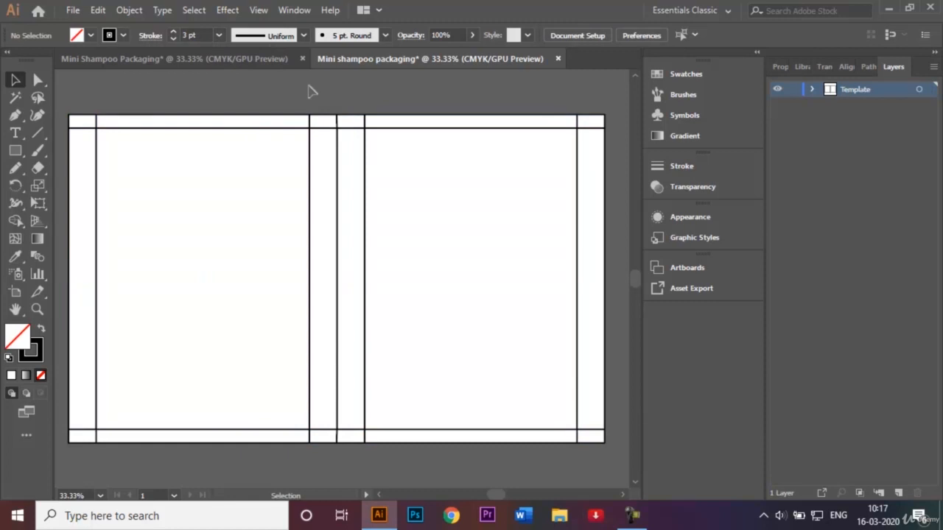
# Step: Lock the Template layer, add a new layer above it and rename it Graphics
pyautogui.click(793, 89)
pyautogui.click(898, 492)
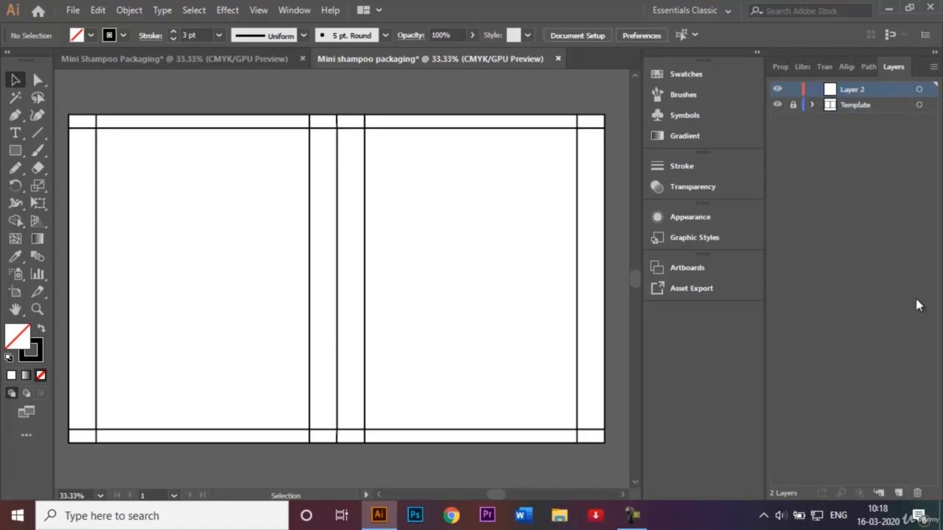
pyautogui.doubleClick(854, 90)
pyautogui.press('BackSpace')
# Step: Draw a yellow, strokeless curved shape with the Pen tool in the front panel's top-left corner
pyautogui.click(254, 59)
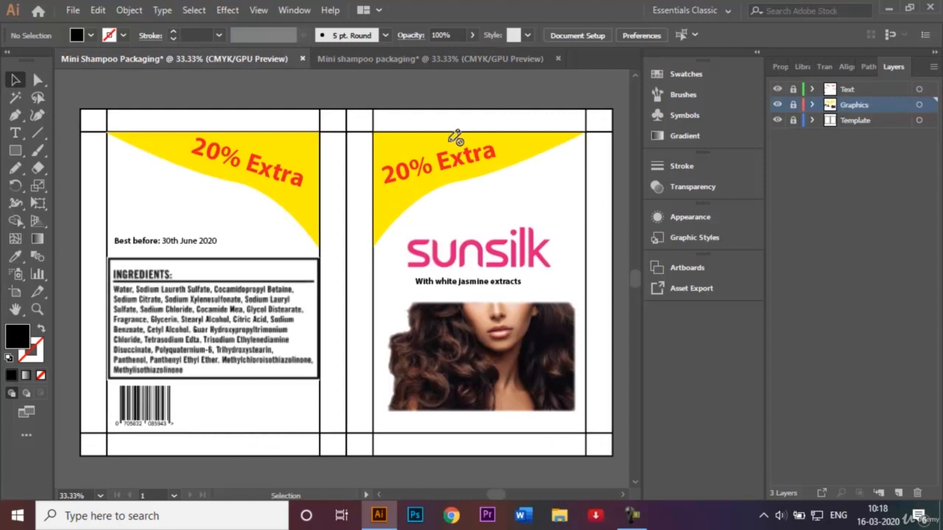
pyautogui.click(397, 60)
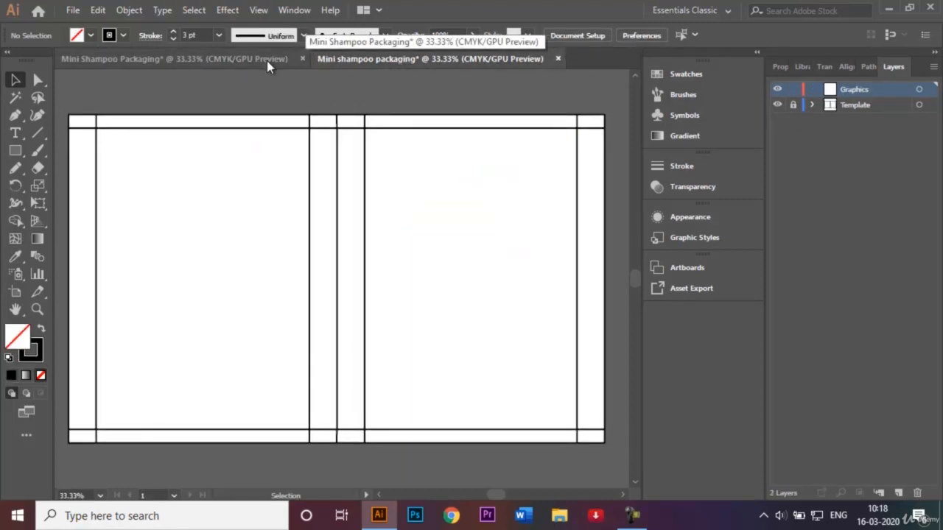
pyautogui.click(15, 118)
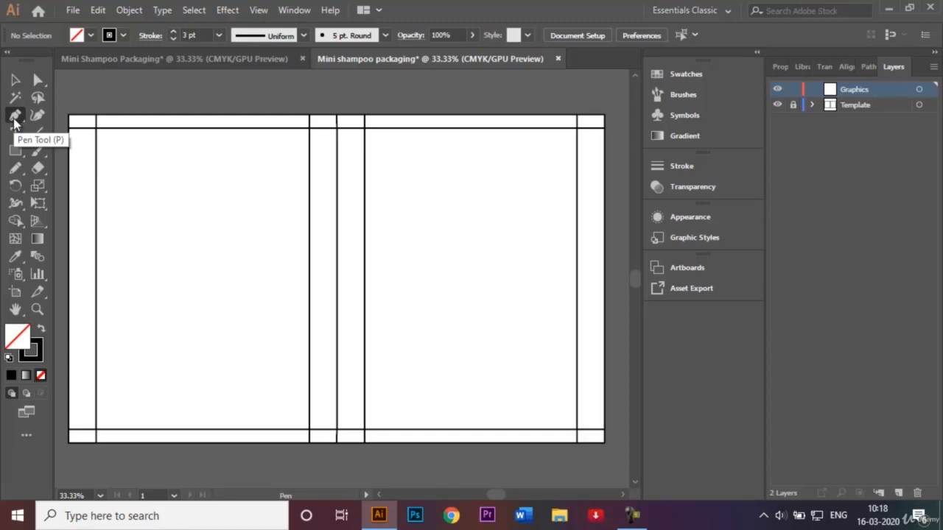
pyautogui.click(138, 60)
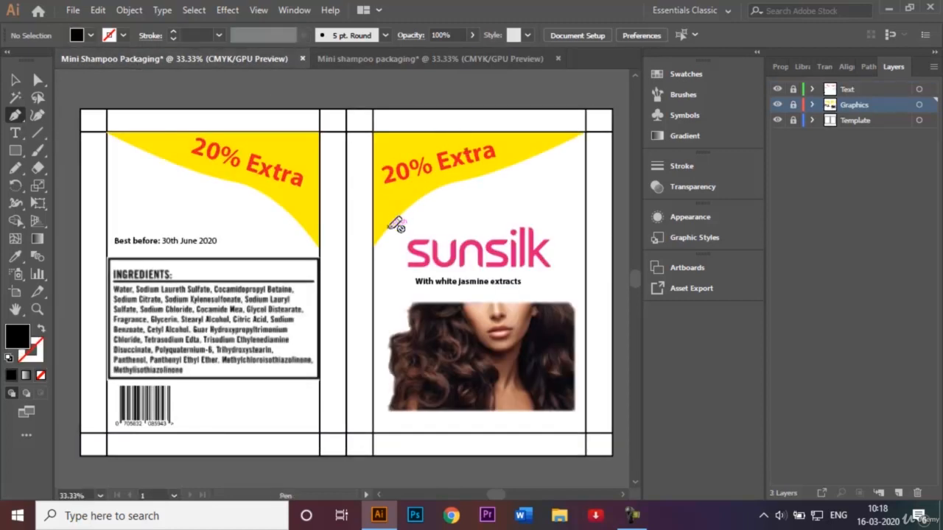
pyautogui.click(426, 58)
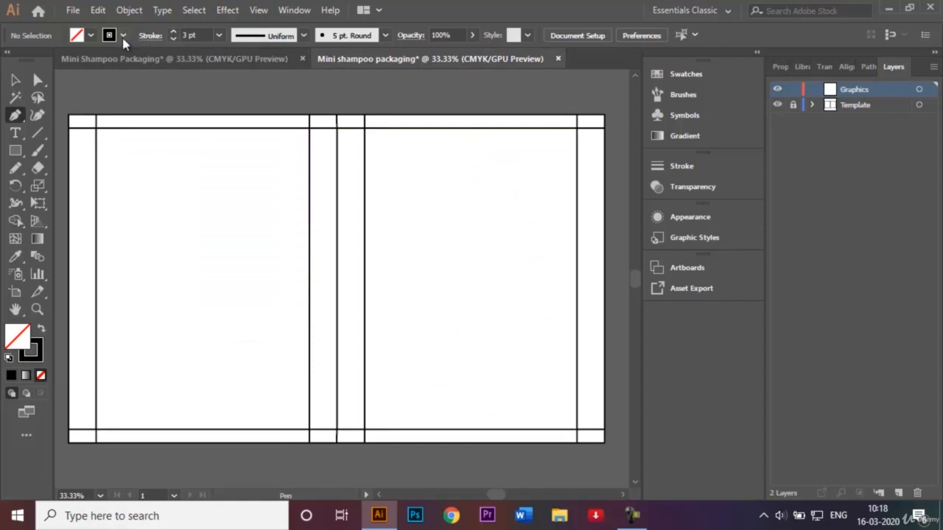
pyautogui.click(123, 36)
pyautogui.click(9, 61)
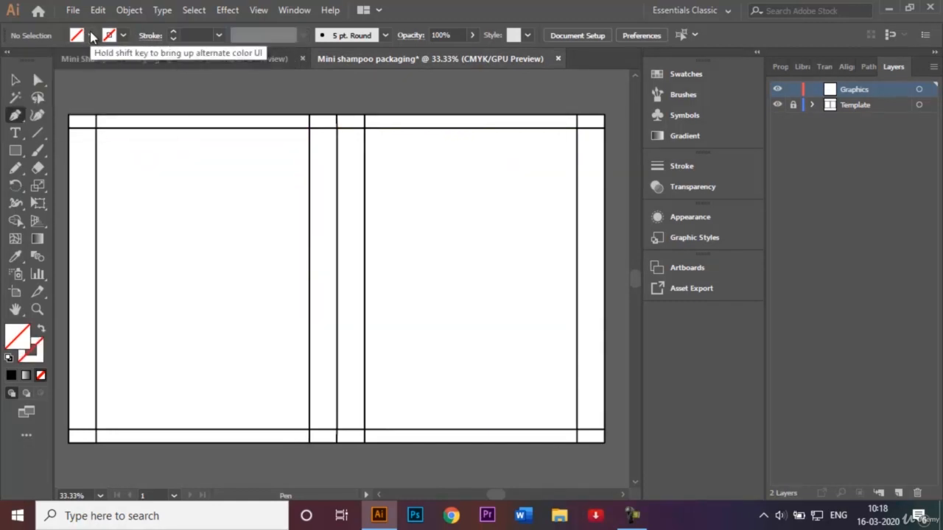
pyautogui.click(91, 36)
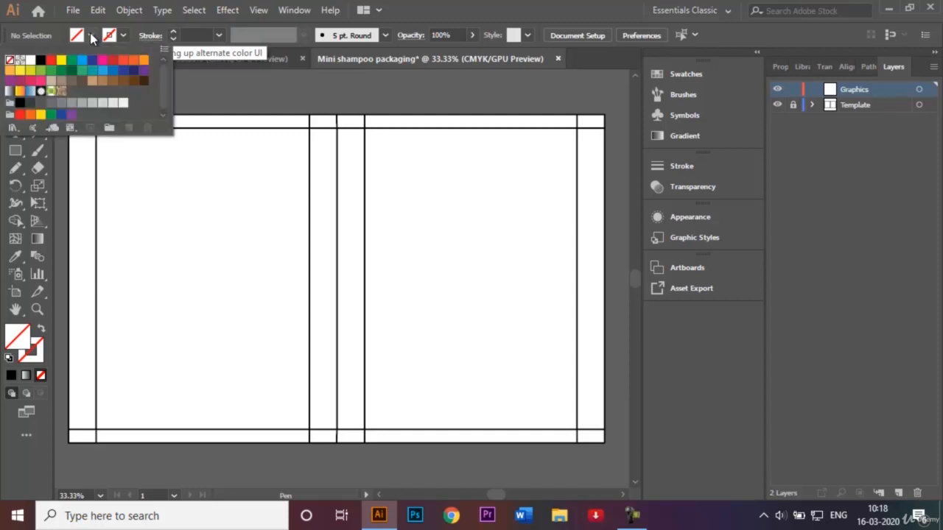
pyautogui.click(62, 59)
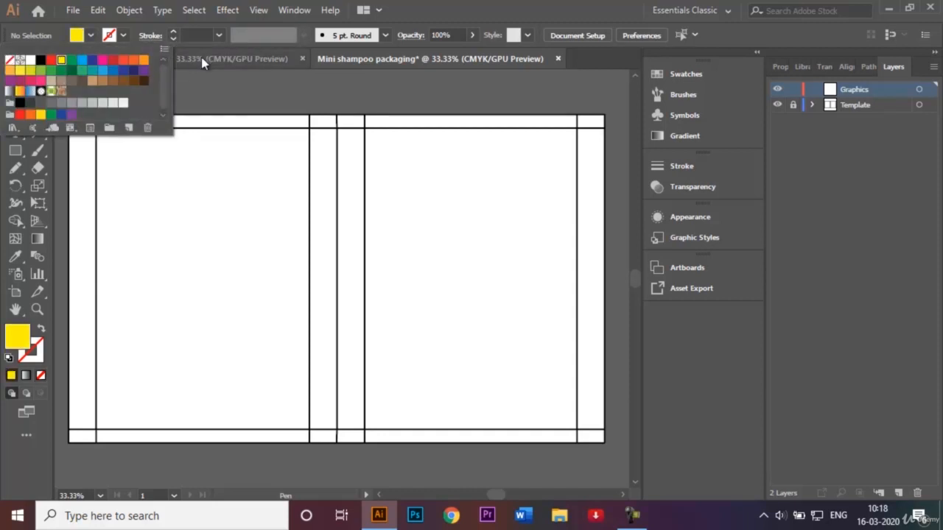
pyautogui.click(364, 227)
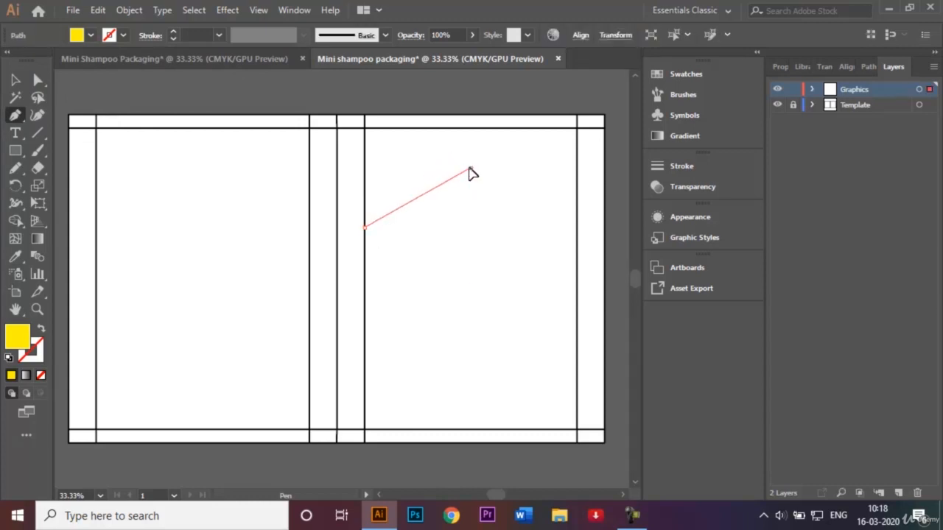
pyautogui.moveTo(470, 168); pyautogui.dragTo(545, 165)
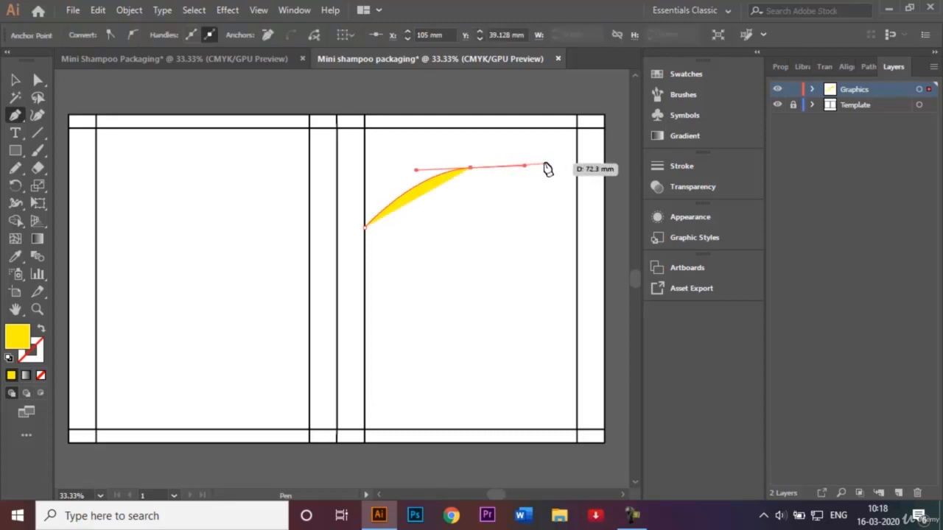
pyautogui.click(574, 128)
pyautogui.click(364, 128)
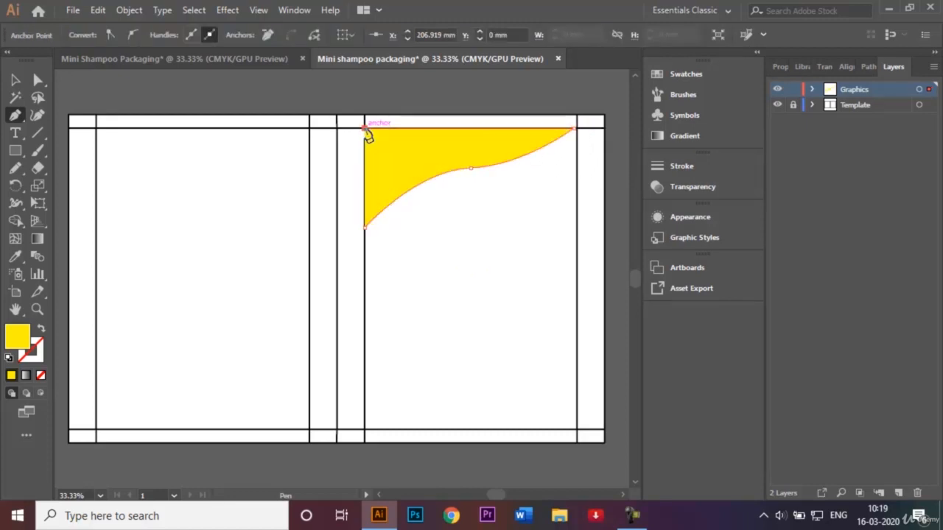
# Step: Close the yellow curved shape and stretch it taller and slightly wider within the front panel's top corner
pyautogui.click(365, 227)
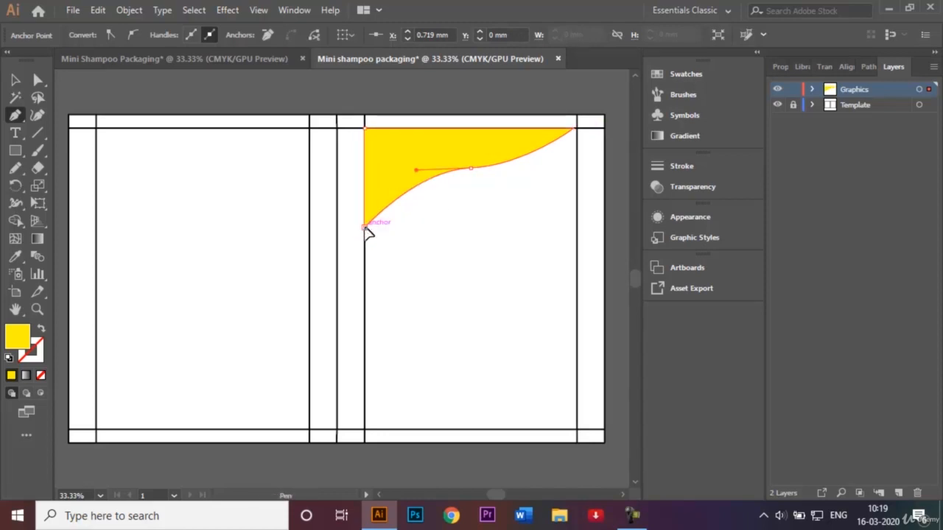
pyautogui.click(18, 80)
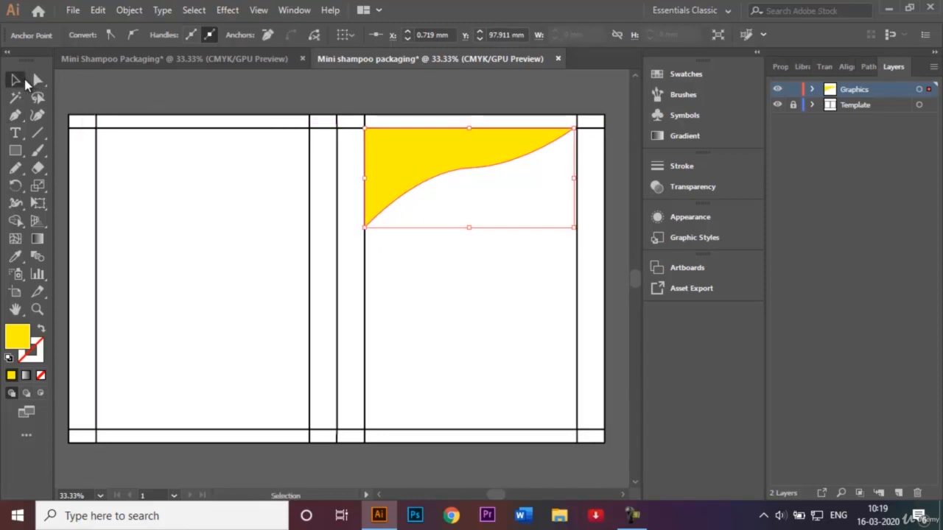
pyautogui.click(157, 81)
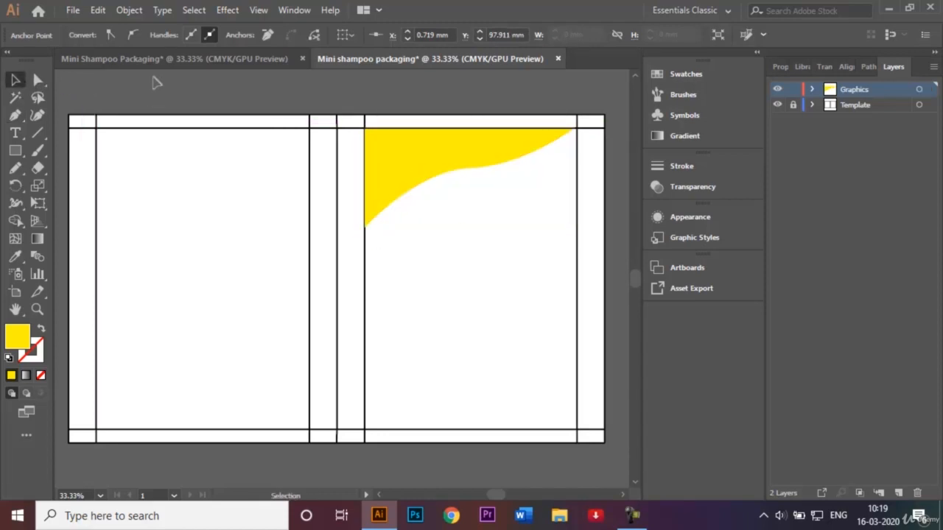
pyautogui.click(416, 161)
pyautogui.moveTo(469, 228); pyautogui.dragTo(468, 256)
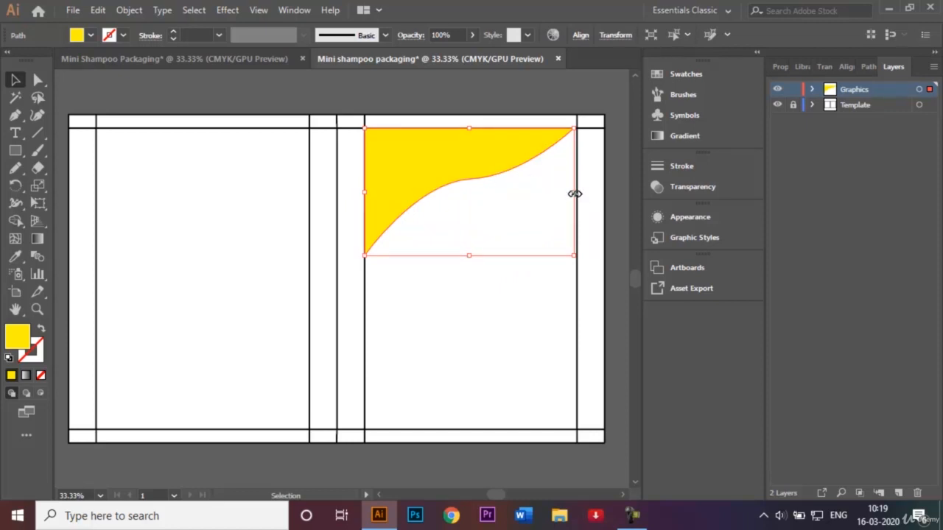
pyautogui.moveTo(576, 191); pyautogui.dragTo(578, 191)
pyautogui.click(545, 101)
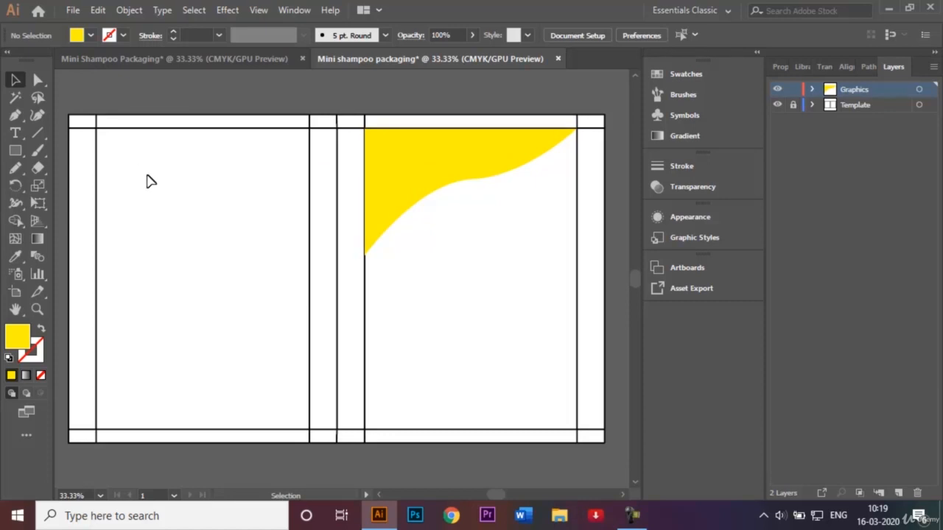
# Step: Reflect a copy of the yellow shape vertically and move it into the back panel's top-right corner
pyautogui.click(404, 179)
pyautogui.rightClick(403, 178)
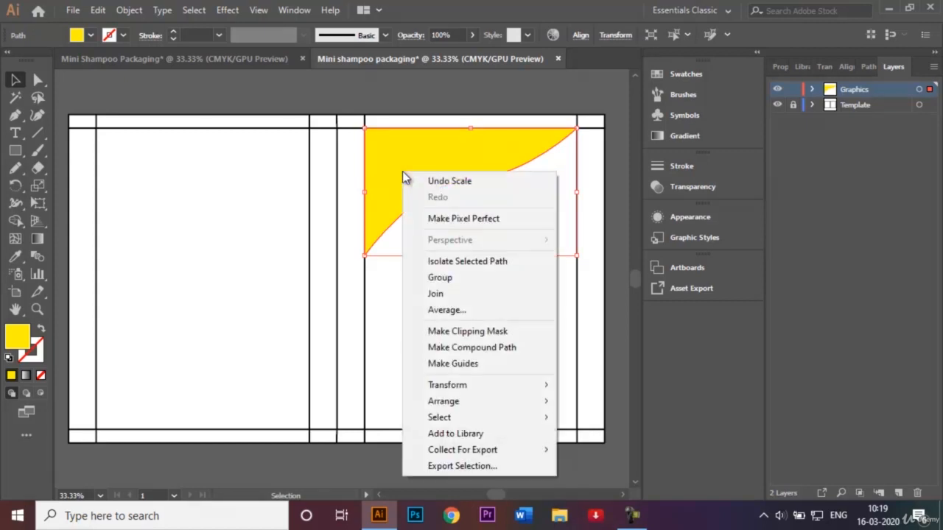
pyautogui.moveTo(513, 391)
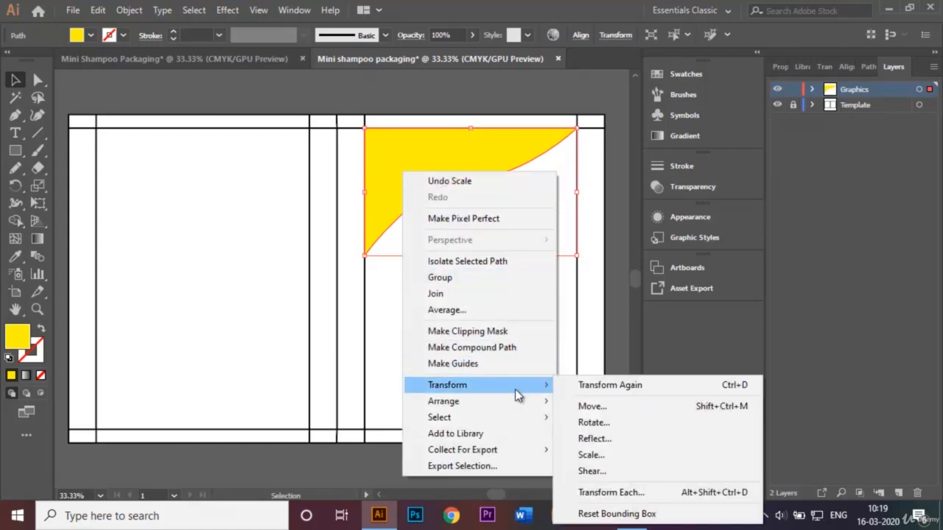
pyautogui.click(622, 440)
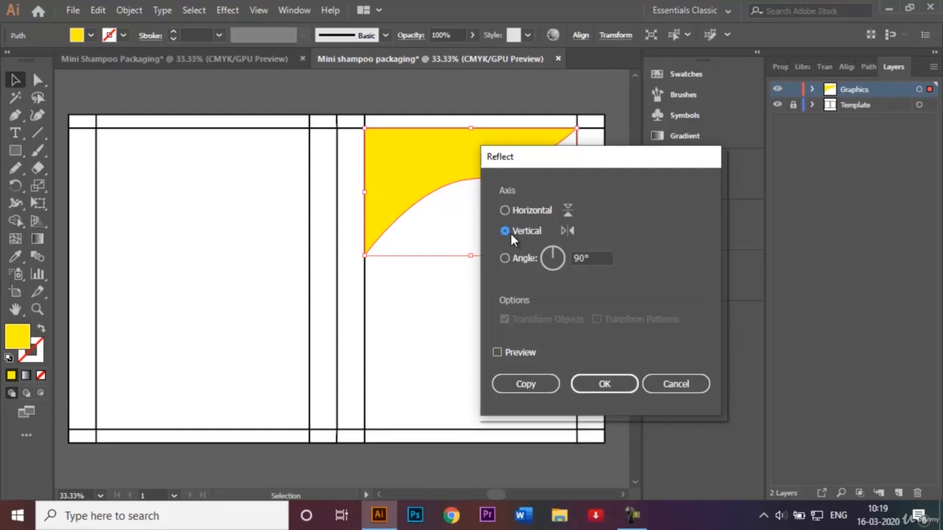
pyautogui.click(551, 385)
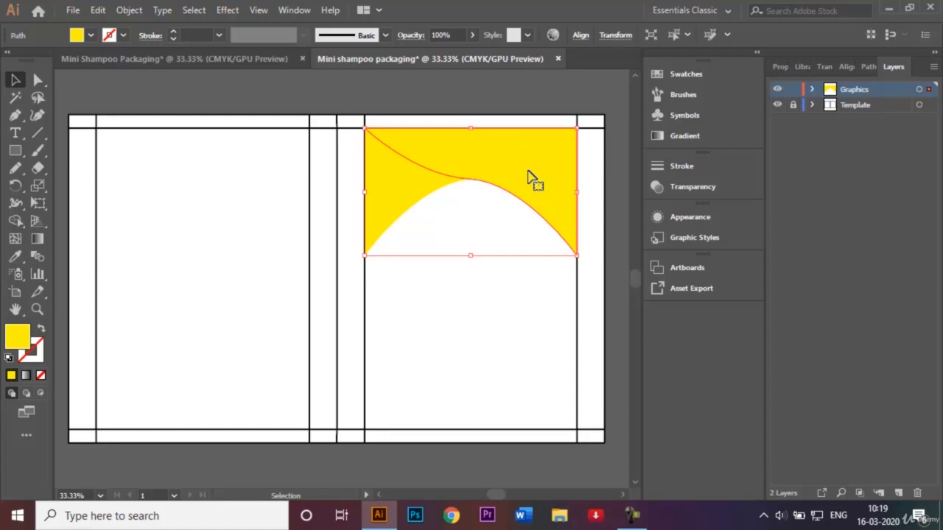
pyautogui.moveTo(536, 179); pyautogui.dragTo(260, 176)
pyautogui.click(295, 104)
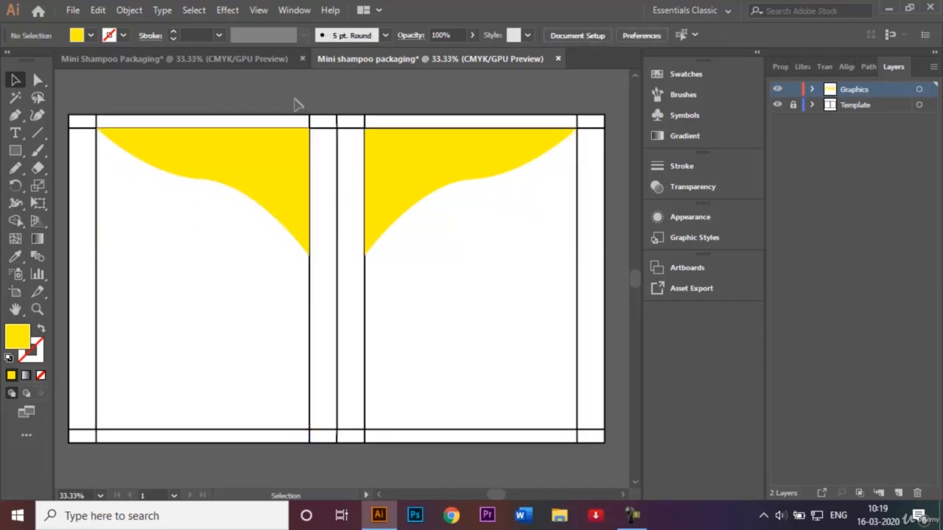
# Step: Compare the artwork with the reference Sunsilk packaging document
pyautogui.click(218, 60)
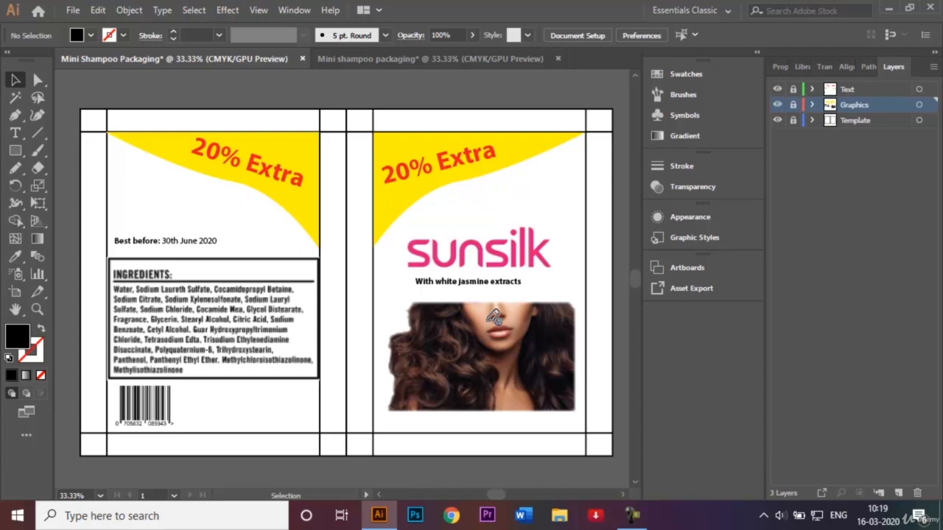
pyautogui.click(426, 60)
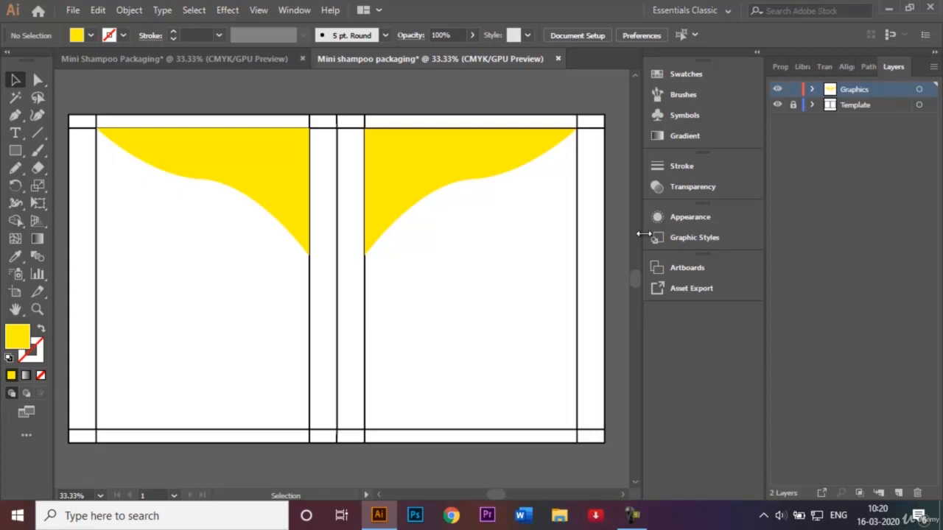
pyautogui.click(229, 58)
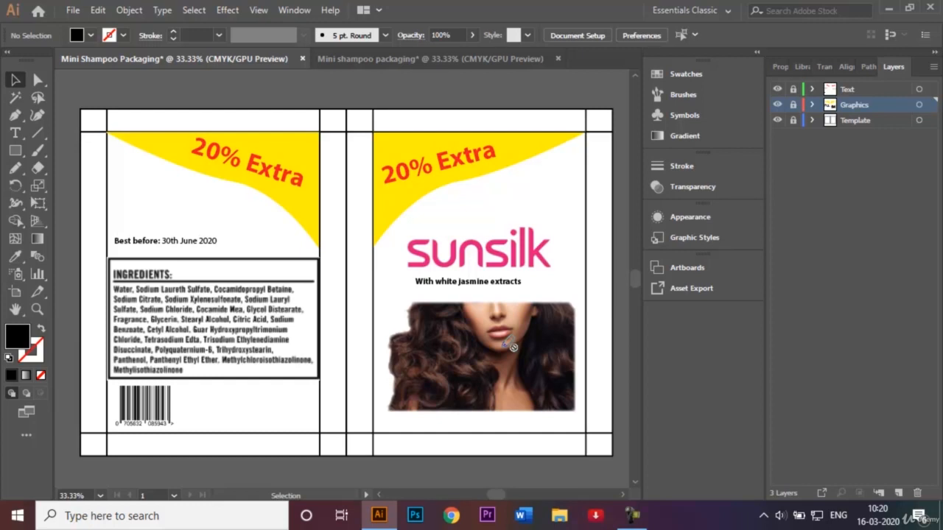
pyautogui.click(424, 59)
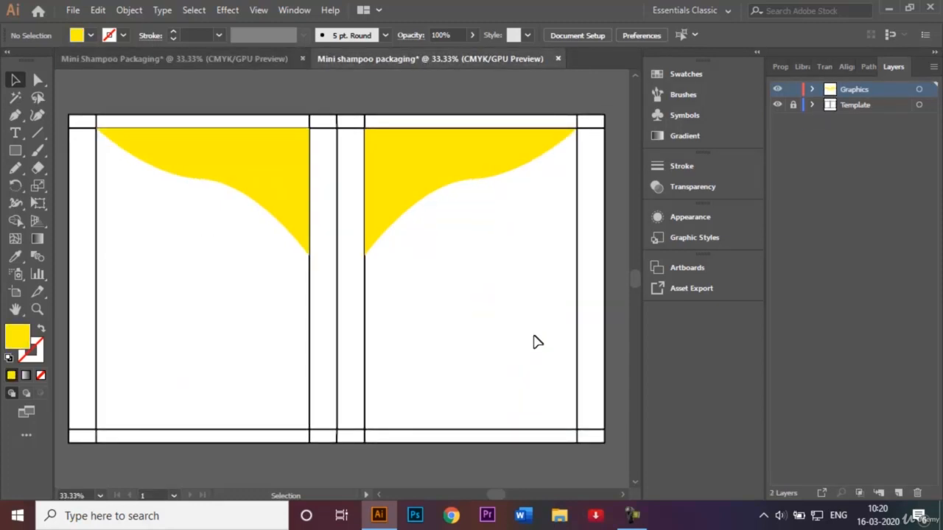
# Step: Open the image Girl with thick hair.png
pyautogui.hotkey('ctrl', 'o')
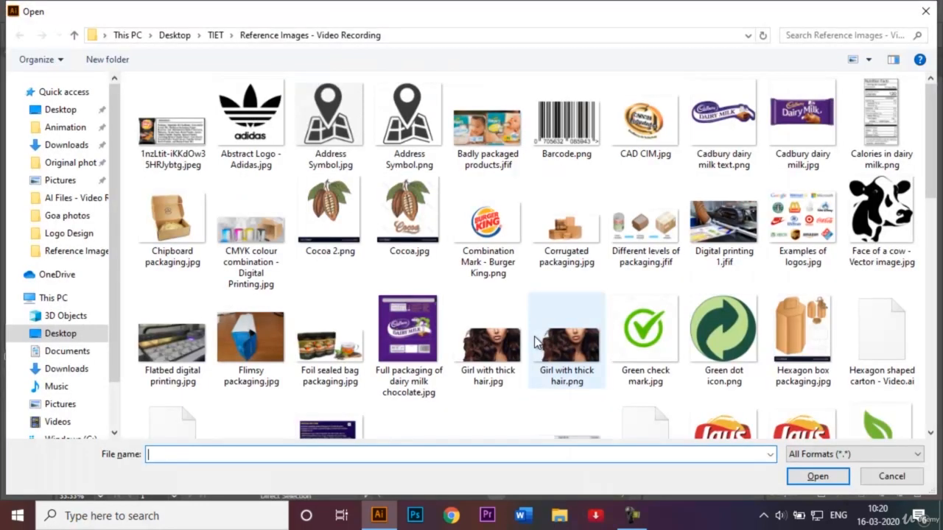
pyautogui.click(564, 361)
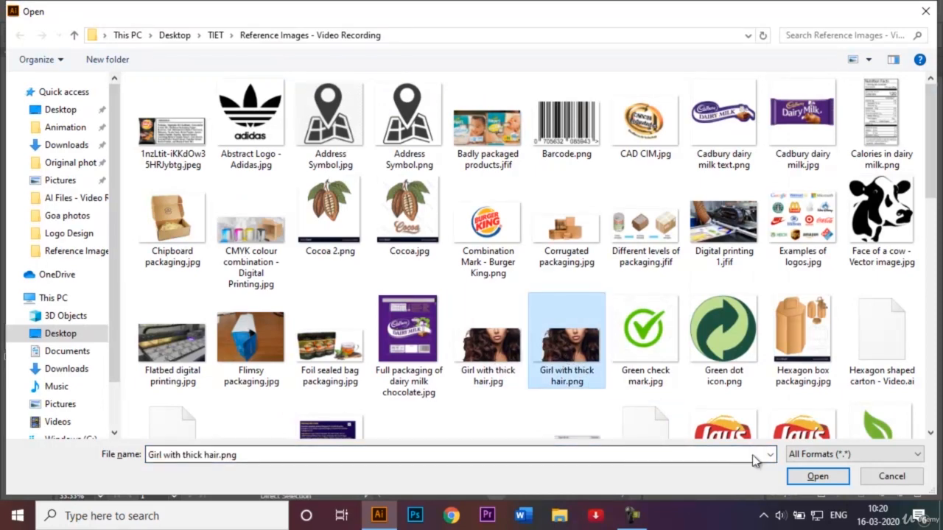
pyautogui.click(814, 477)
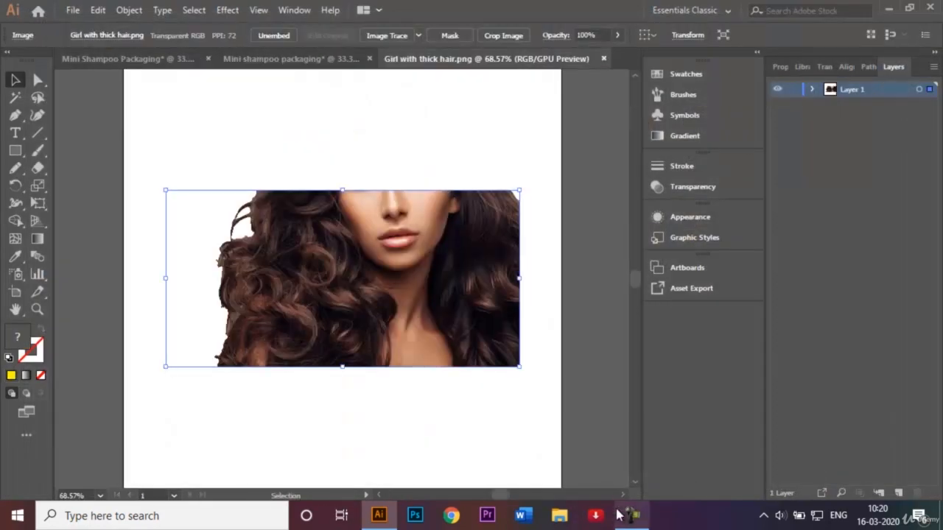
pyautogui.click(630, 514)
pyautogui.click(888, 451)
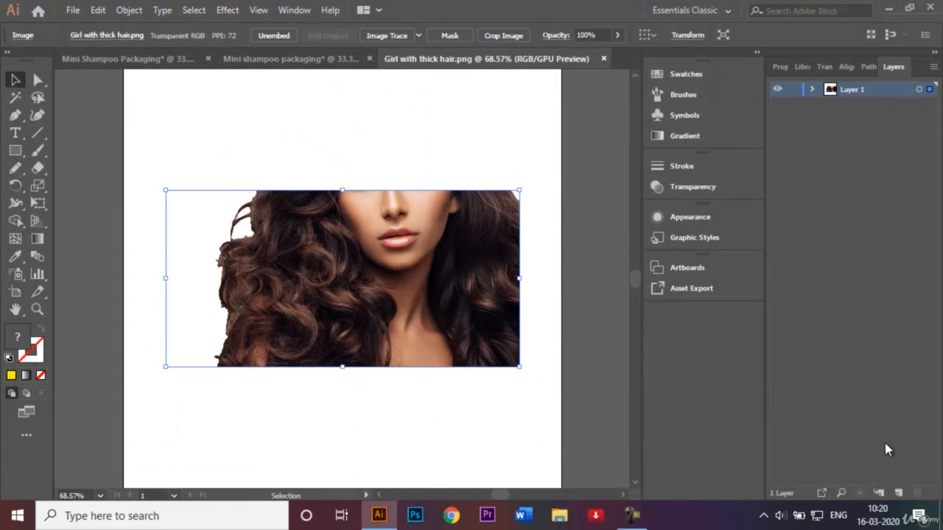
# Step: Crop the image to remove the blank area on its left side
pyautogui.moveTo(346, 239); pyautogui.dragTo(362, 260)
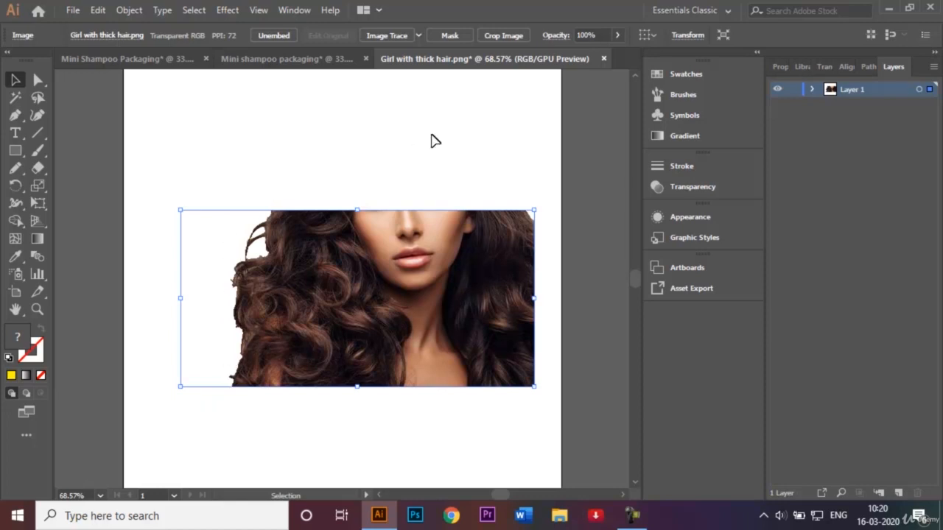
pyautogui.click(507, 37)
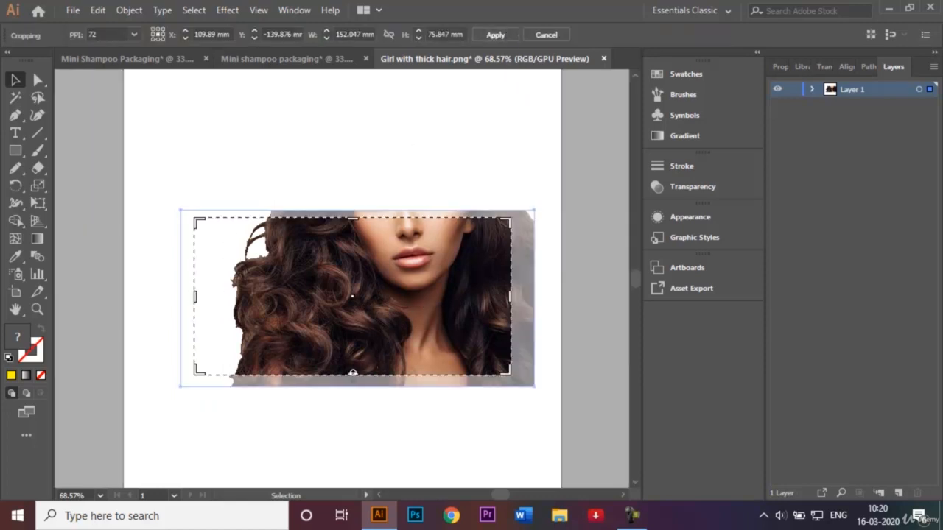
pyautogui.moveTo(352, 374); pyautogui.dragTo(350, 388)
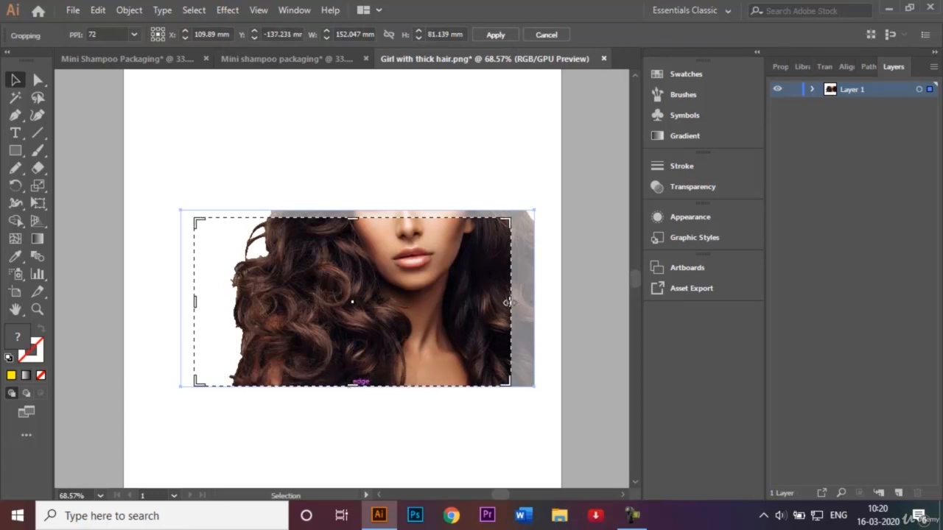
pyautogui.moveTo(510, 302); pyautogui.dragTo(533, 302)
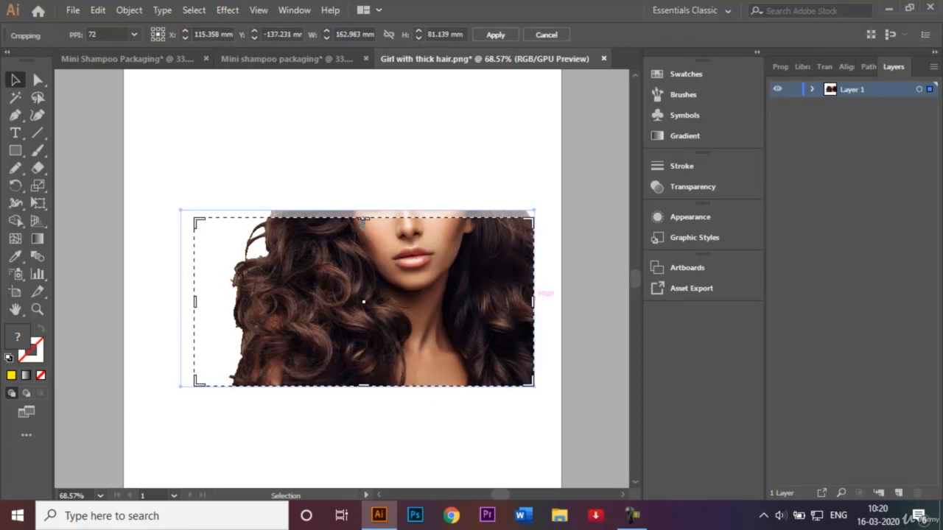
pyautogui.moveTo(364, 219); pyautogui.dragTo(366, 211)
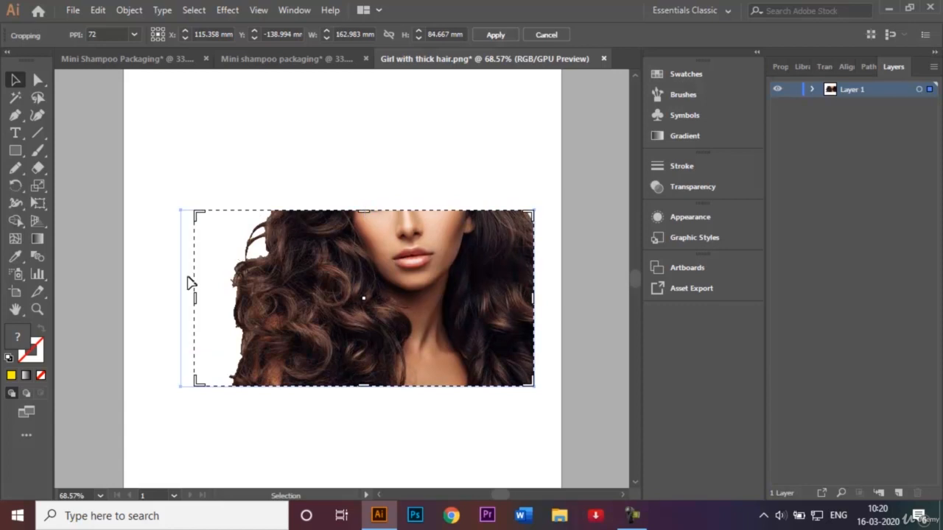
pyautogui.moveTo(196, 300); pyautogui.dragTo(227, 307)
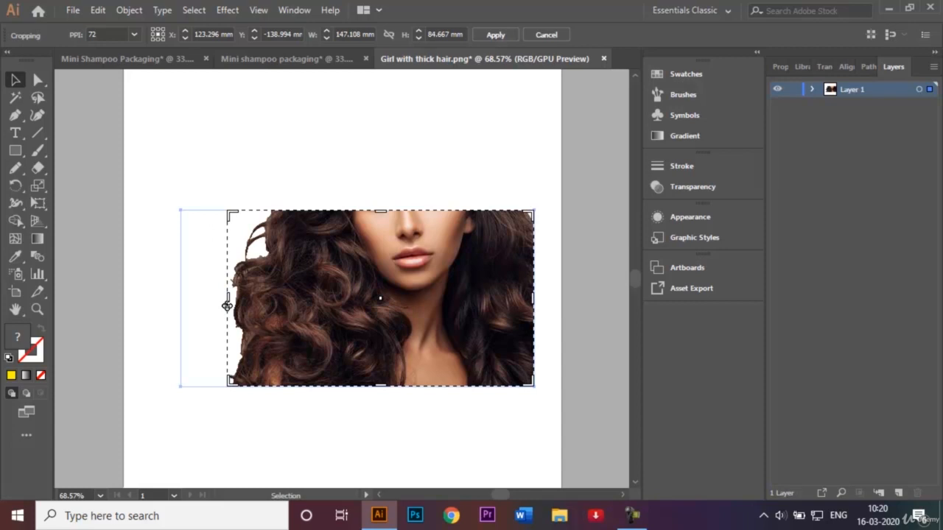
pyautogui.click(505, 38)
# Step: Bring the cropped image into the front panel's lower part and scale it to span the panel's width
pyautogui.moveTo(382, 294); pyautogui.dragTo(455, 369)
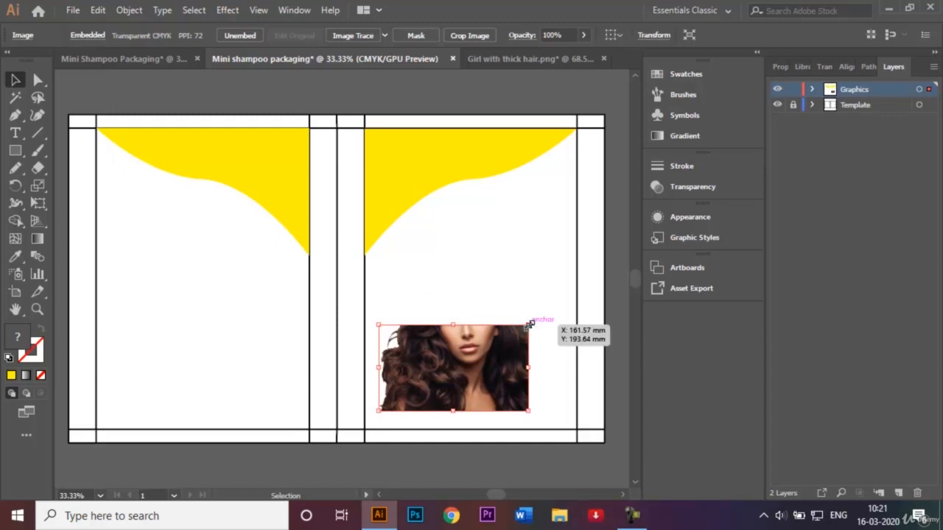
pyautogui.moveTo(529, 325); pyautogui.dragTo(554, 310)
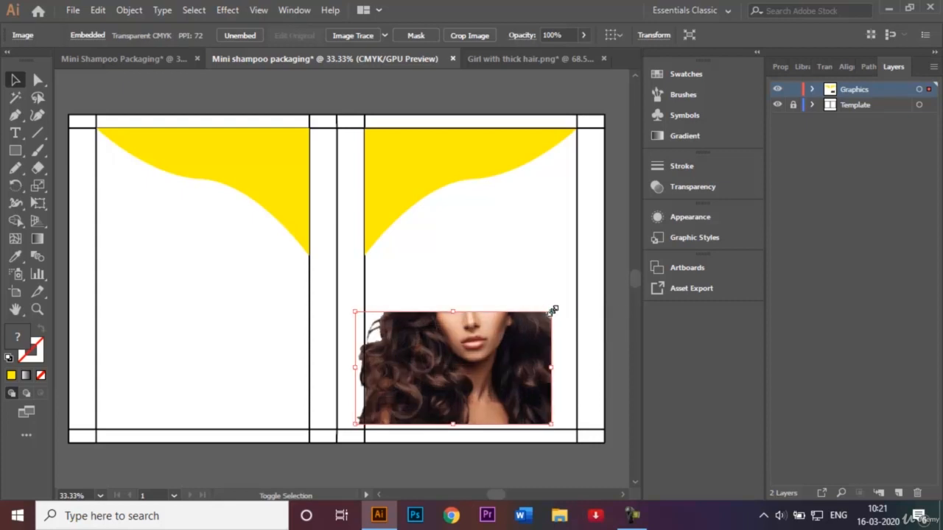
pyautogui.hotkey('shift', 'Right')
pyautogui.hotkey('shift', 'Right')
pyautogui.hotkey('shift', 'Right')
pyautogui.hotkey('shift', 'Right')
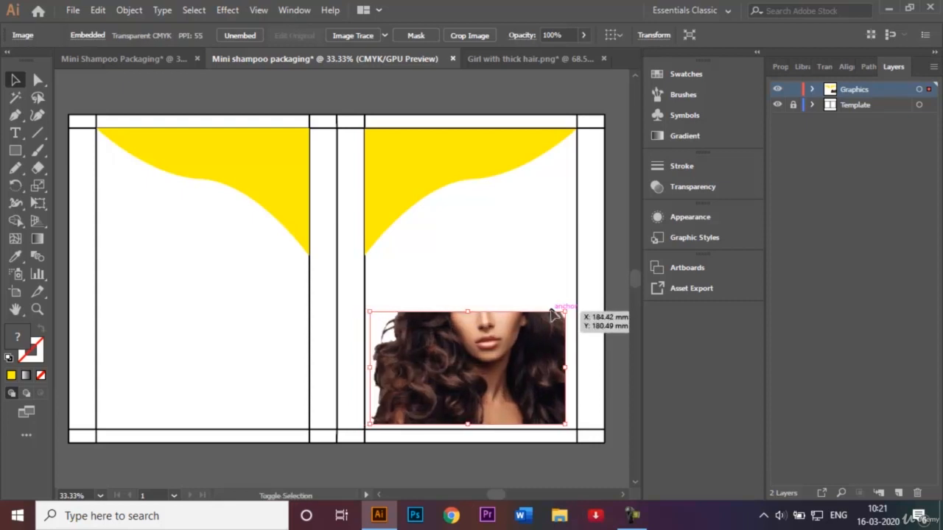
pyautogui.hotkey('shift', 'Up')
pyautogui.hotkey('shift', 'Right')
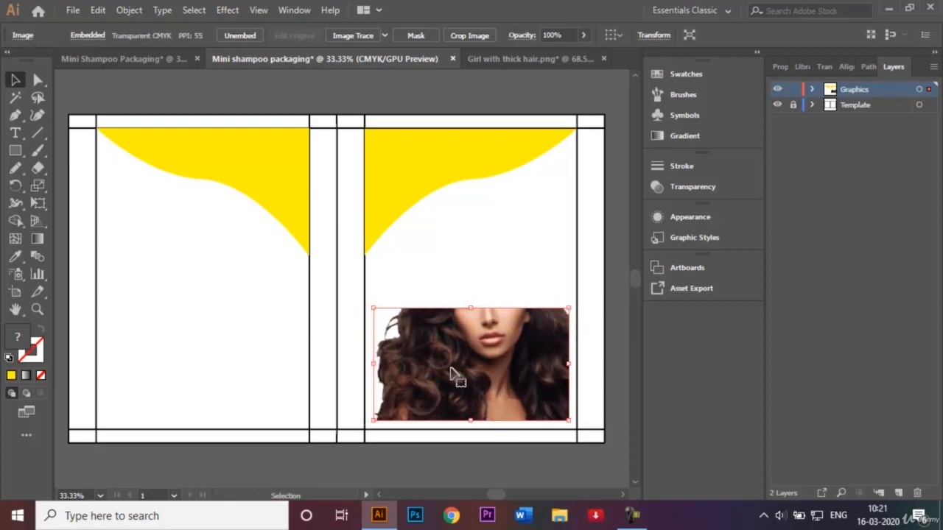
pyautogui.moveTo(373, 422); pyautogui.dragTo(367, 425)
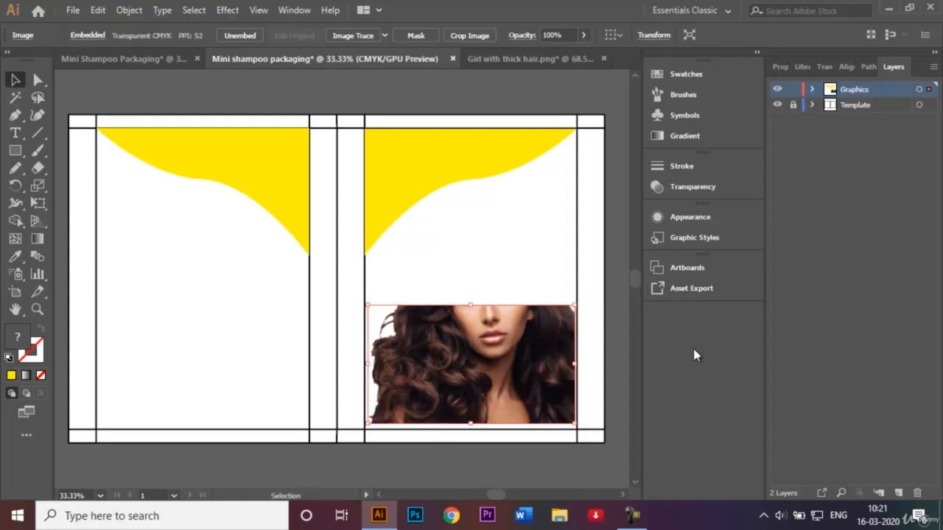
pyautogui.click(627, 337)
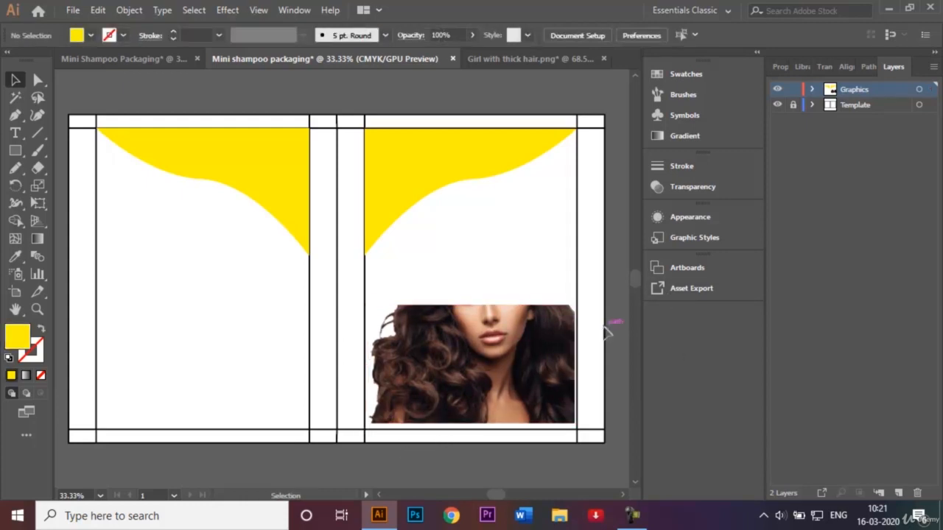
# Step: Apply a Feather effect with a 3 mm radius to the image
pyautogui.click(516, 347)
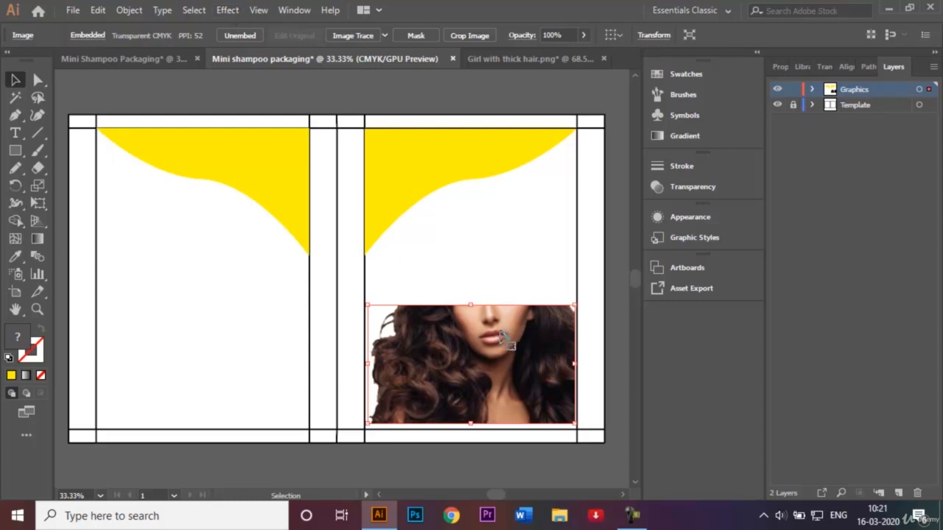
pyautogui.click(230, 10)
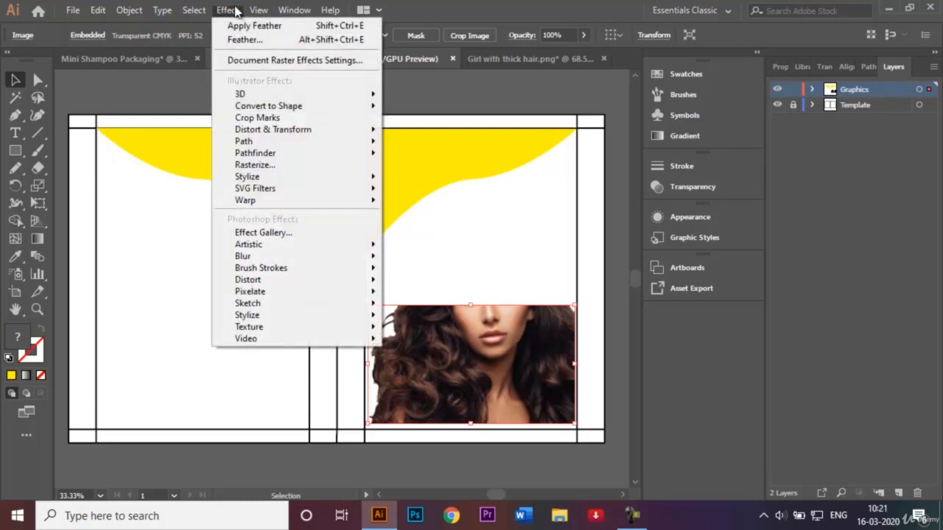
pyautogui.moveTo(319, 185)
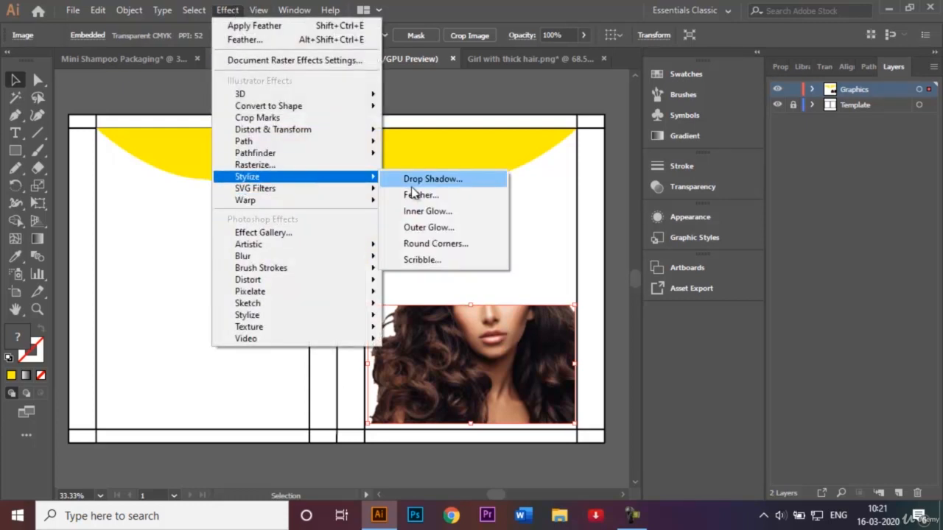
pyautogui.click(431, 196)
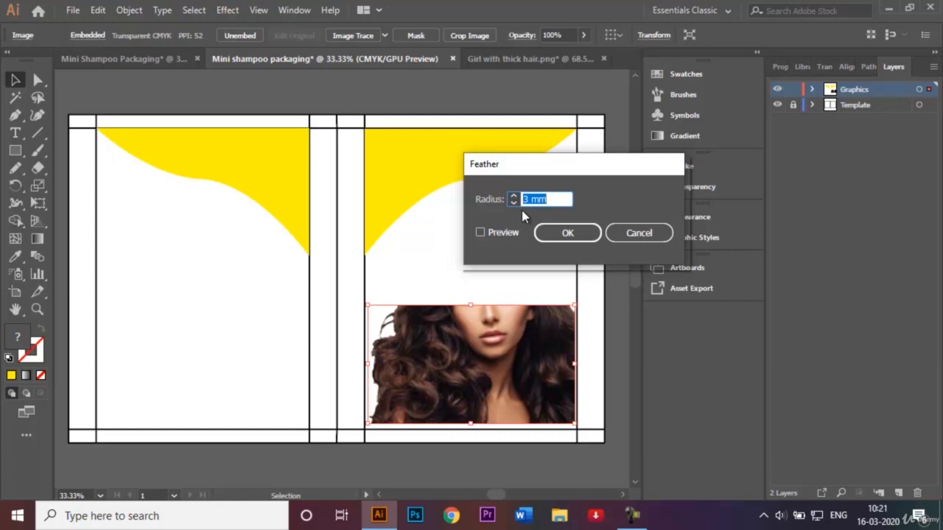
pyautogui.click(566, 235)
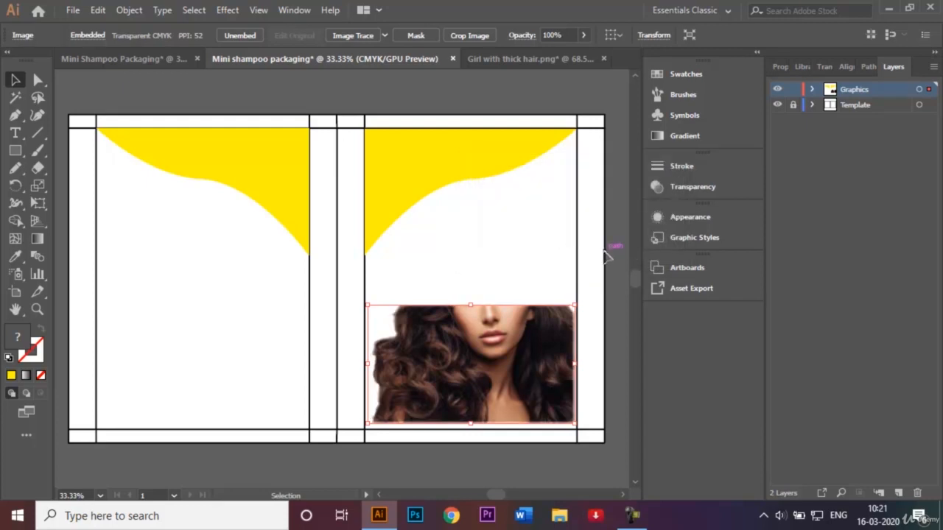
# Step: Close the Girl with thick hair.png document without saving it
pyautogui.click(606, 254)
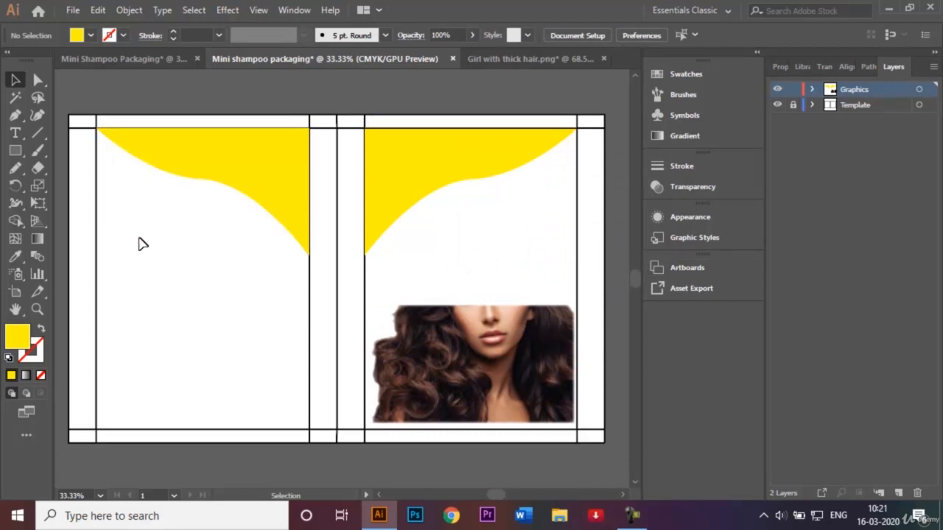
pyautogui.click(605, 59)
pyautogui.click(547, 277)
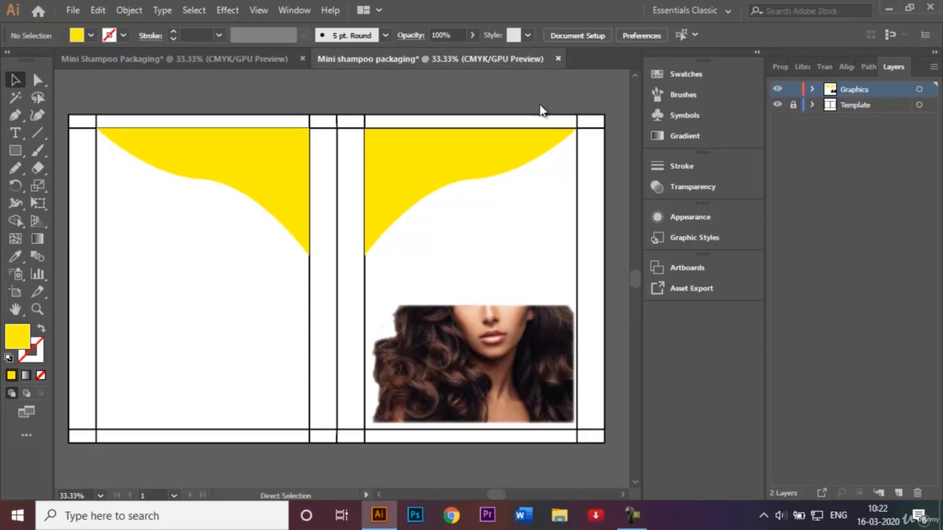
# Step: Open the image Ingrdients used in a shampoo bottle.jpg
pyautogui.hotkey('ctrl', 'o')
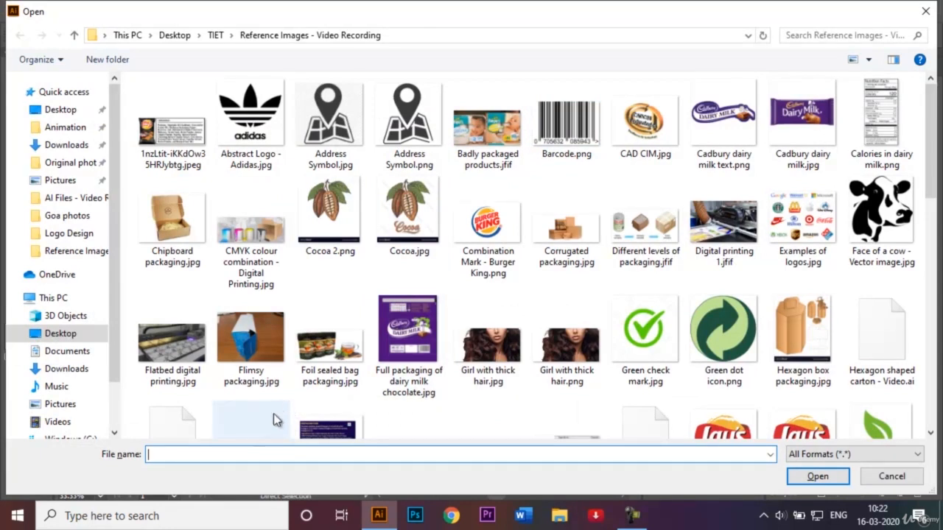
pyautogui.write('Ing')
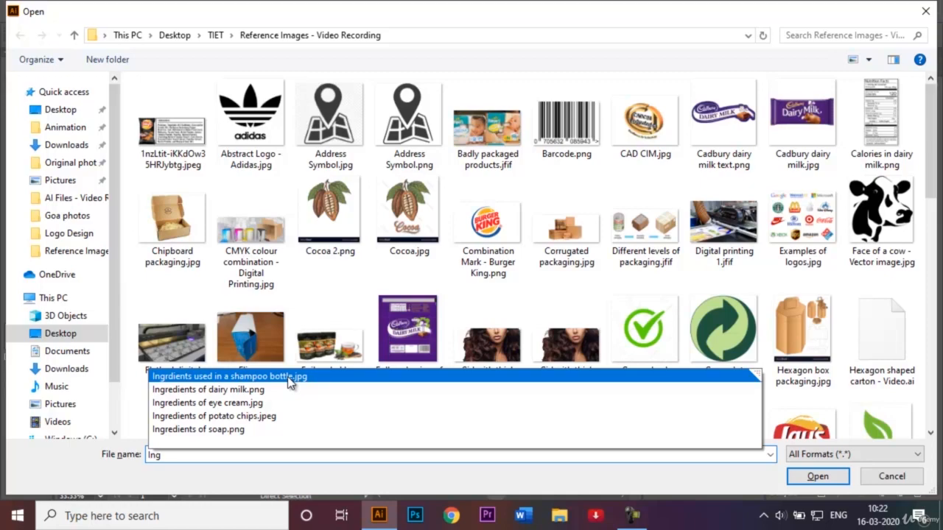
pyautogui.click(288, 378)
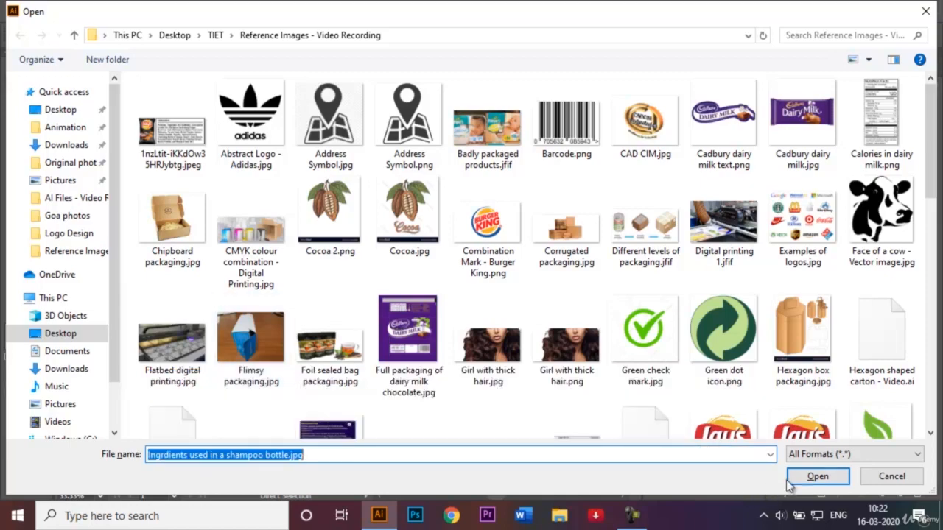
pyautogui.click(814, 477)
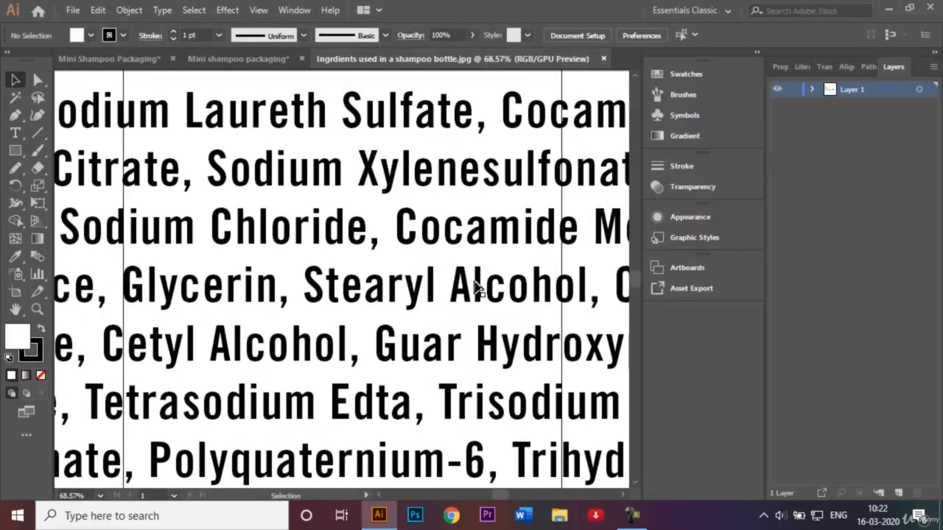
pyautogui.hotkey('ctrl', '-')
pyautogui.hotkey('ctrl', '-')
pyautogui.hotkey('ctrl', '-')
pyautogui.hotkey('ctrl', '-')
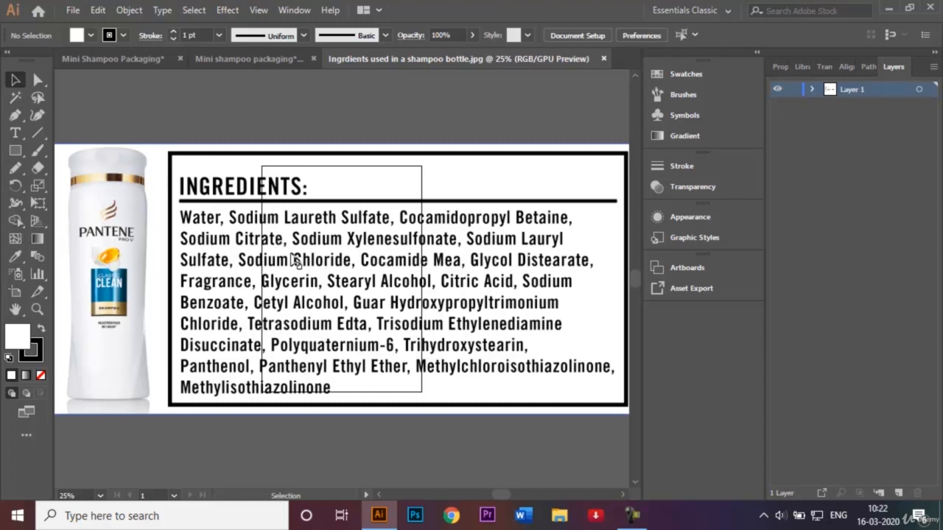
pyautogui.click(219, 241)
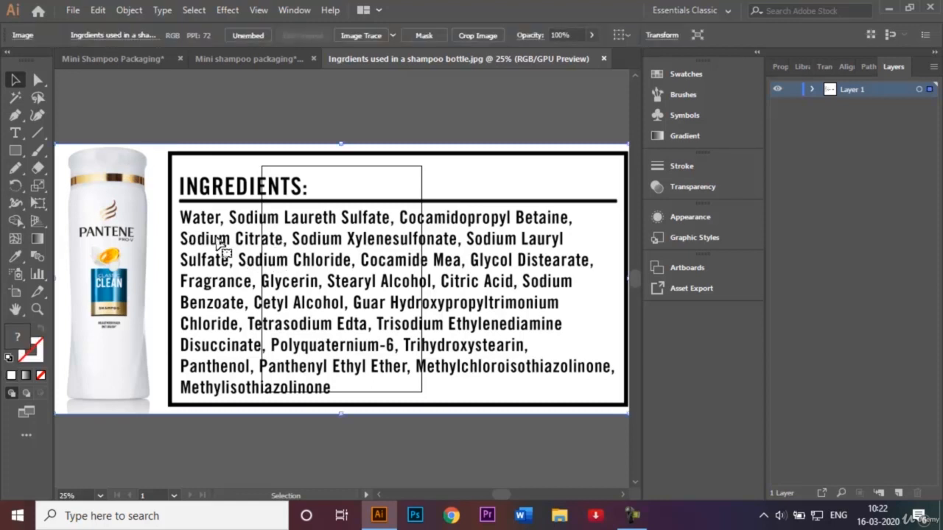
pyautogui.click(478, 35)
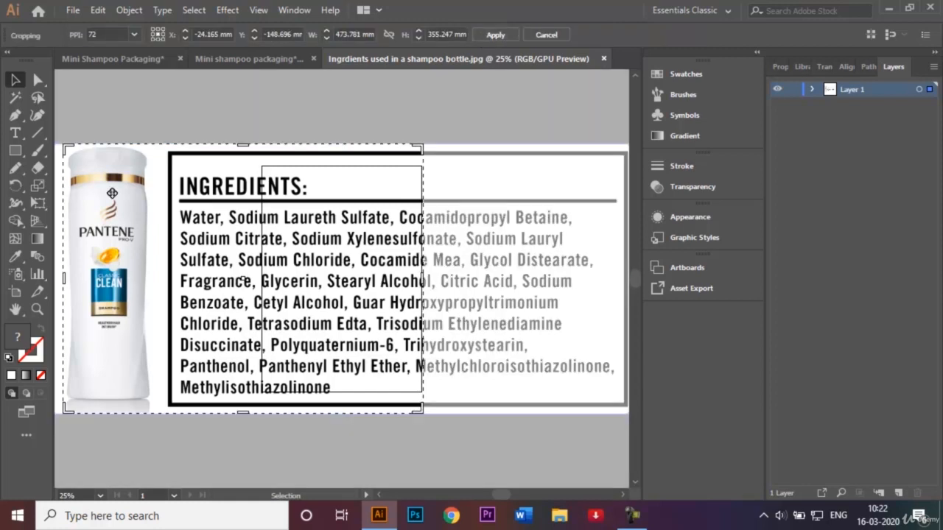
pyautogui.moveTo(69, 279); pyautogui.dragTo(196, 279)
pyautogui.moveTo(447, 280); pyautogui.dragTo(585, 259)
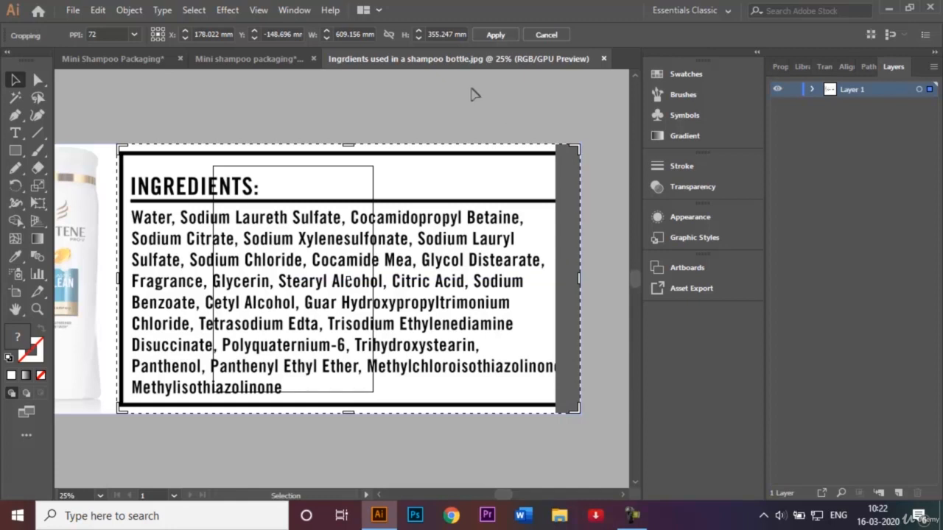
pyautogui.click(543, 36)
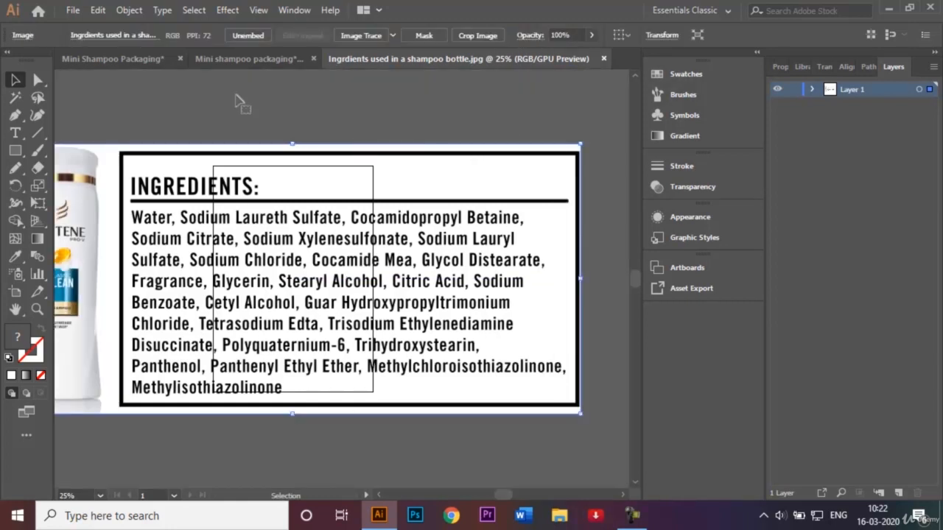
# Step: Crop the ingredients image down to the ingredients box, removing the bottle on its left
pyautogui.click(472, 35)
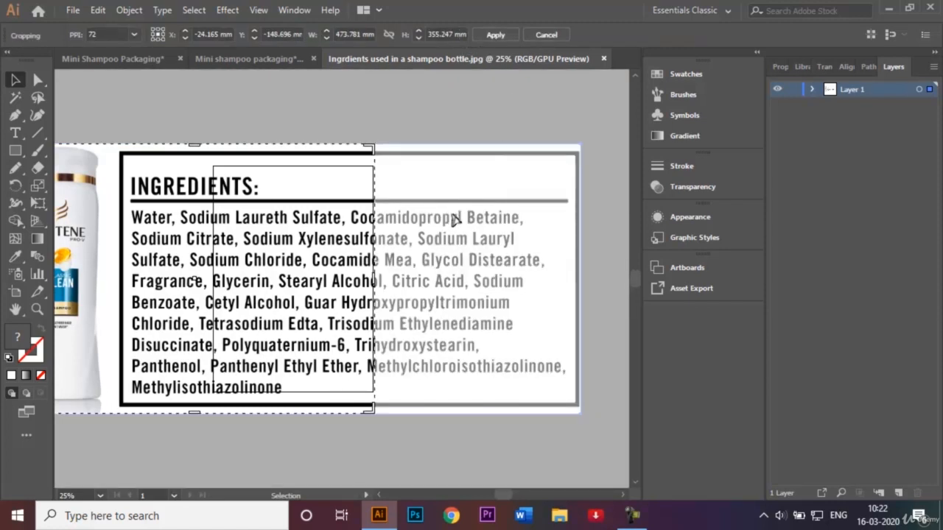
pyautogui.moveTo(314, 250); pyautogui.dragTo(523, 249)
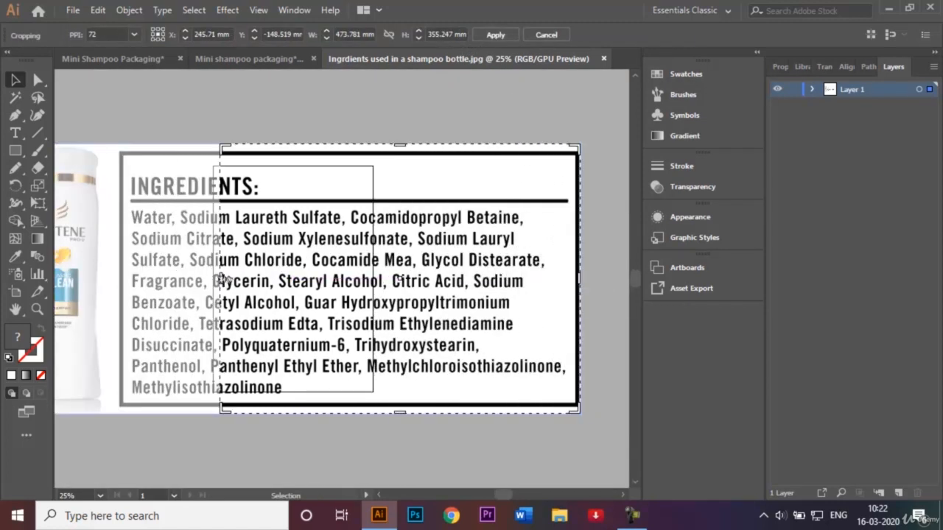
pyautogui.moveTo(221, 278); pyautogui.dragTo(122, 284)
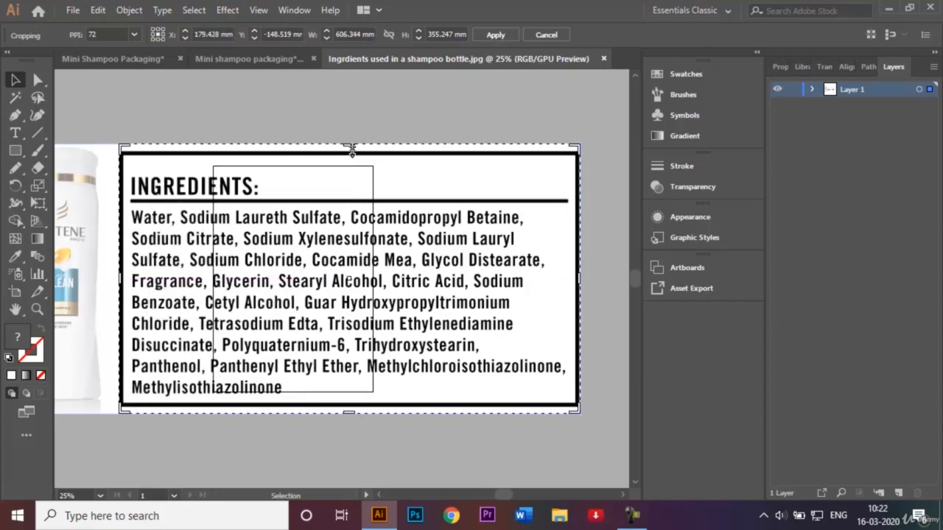
pyautogui.moveTo(352, 144); pyautogui.dragTo(352, 153)
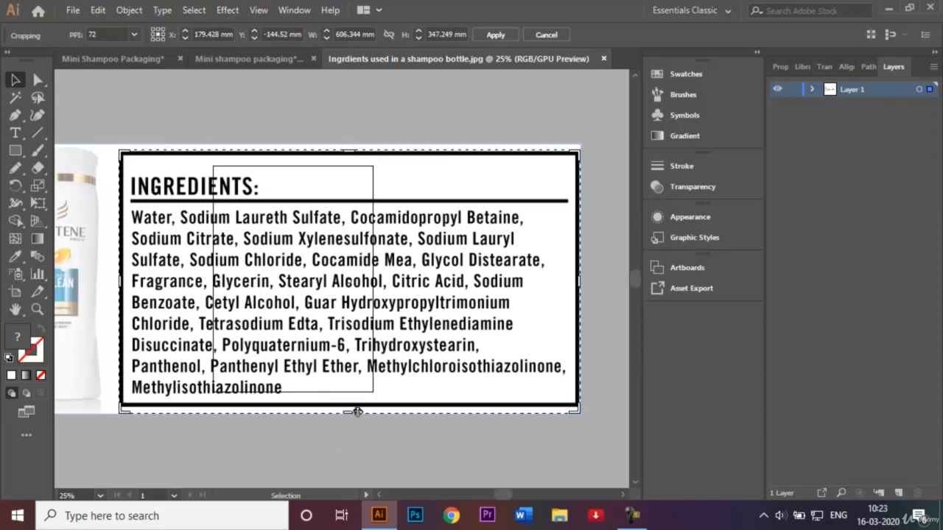
pyautogui.moveTo(351, 410); pyautogui.dragTo(350, 406)
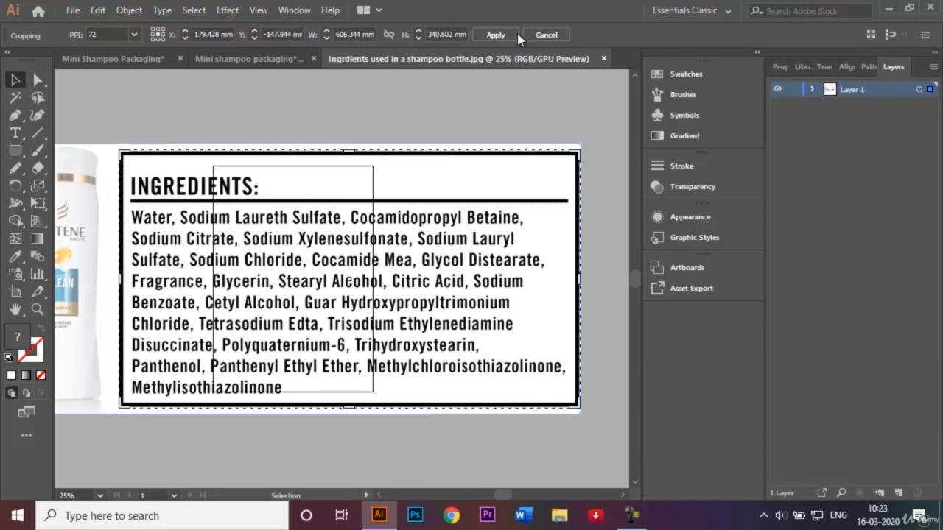
pyautogui.click(505, 34)
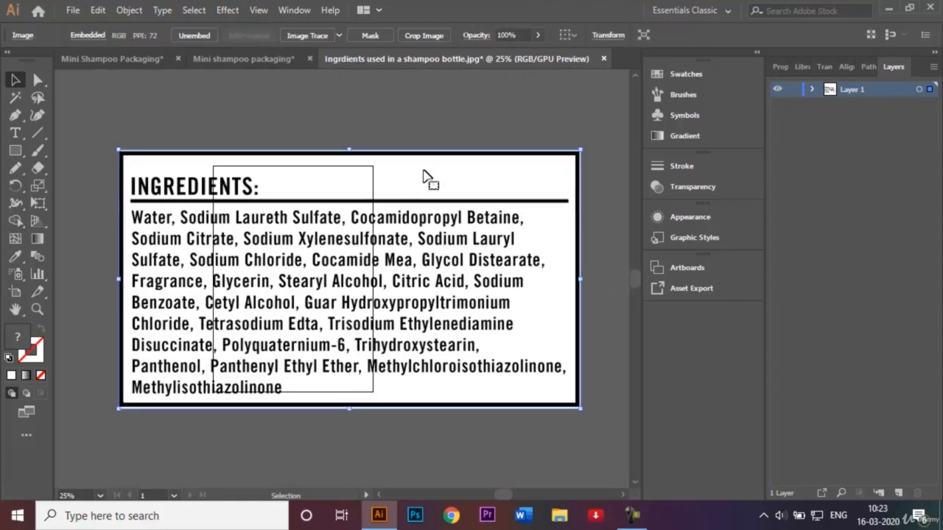
# Step: Bring the cropped ingredients image into the left panel below the yellow shape and scale it to fit
pyautogui.moveTo(335, 285); pyautogui.dragTo(208, 308)
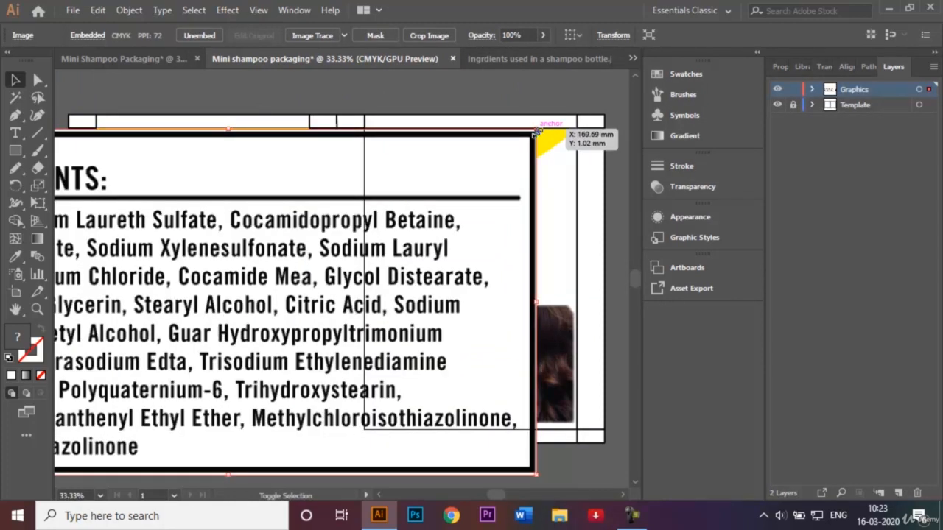
pyautogui.moveTo(537, 132); pyautogui.dragTo(347, 240)
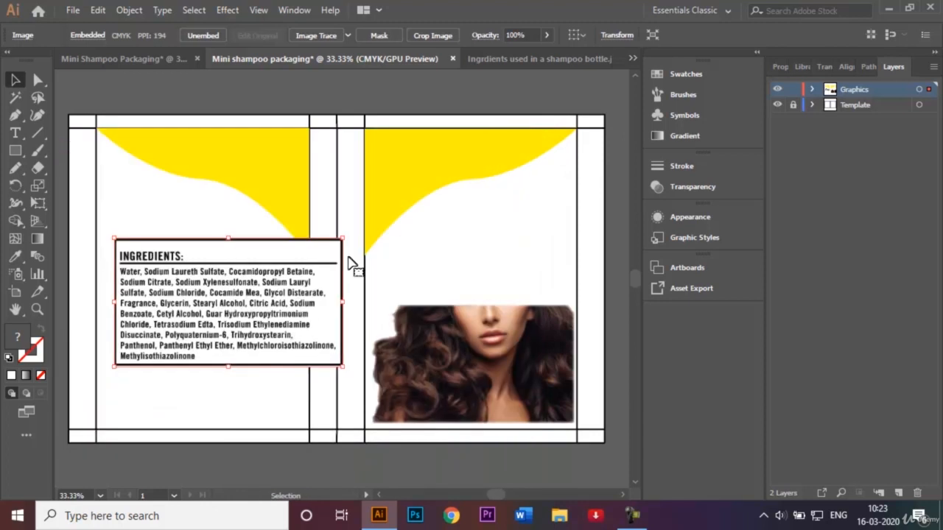
pyautogui.moveTo(261, 302); pyautogui.dragTo(243, 302)
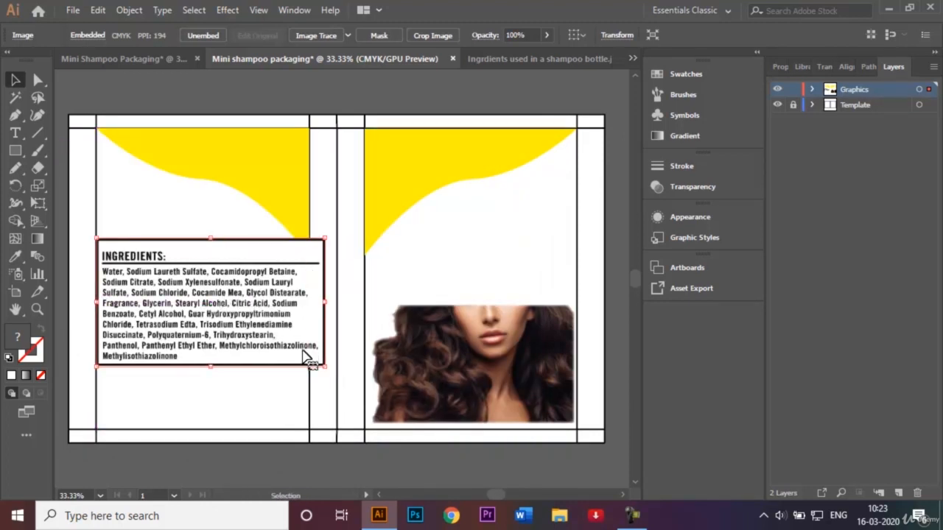
pyautogui.moveTo(322, 365); pyautogui.dragTo(310, 358)
pyautogui.moveTo(236, 333); pyautogui.dragTo(221, 324)
pyautogui.click(521, 253)
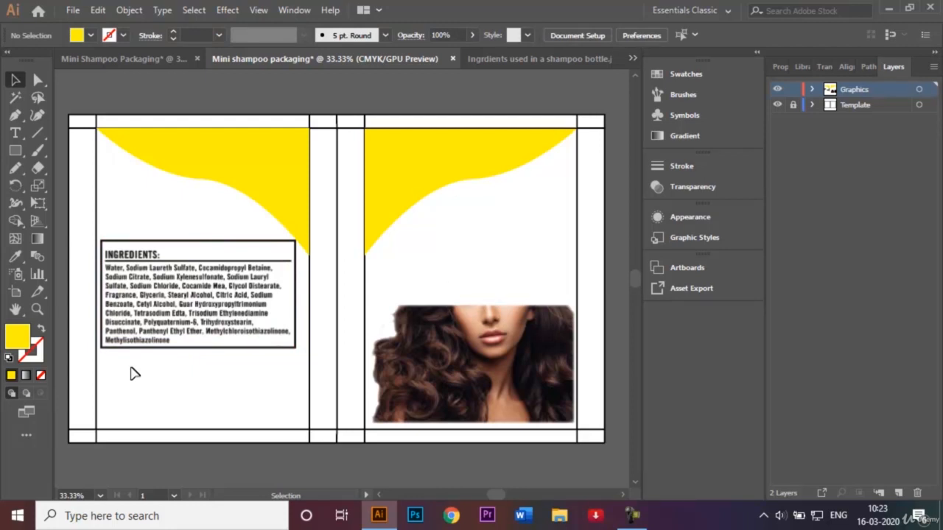
# Step: Close the ingredients image document without saving it
pyautogui.click(607, 59)
pyautogui.click(606, 59)
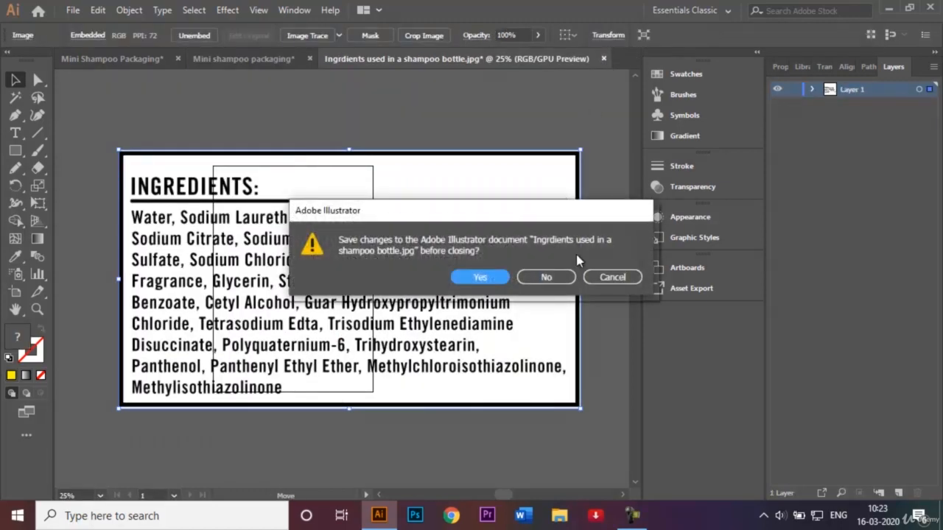
pyautogui.click(561, 275)
pyautogui.click(254, 76)
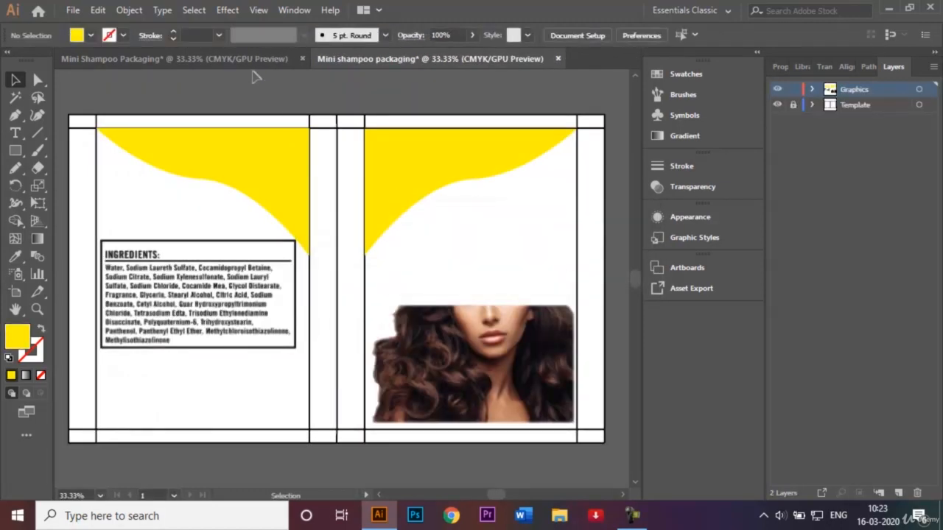
# Step: Open the image Barcode.png
pyautogui.press('o')
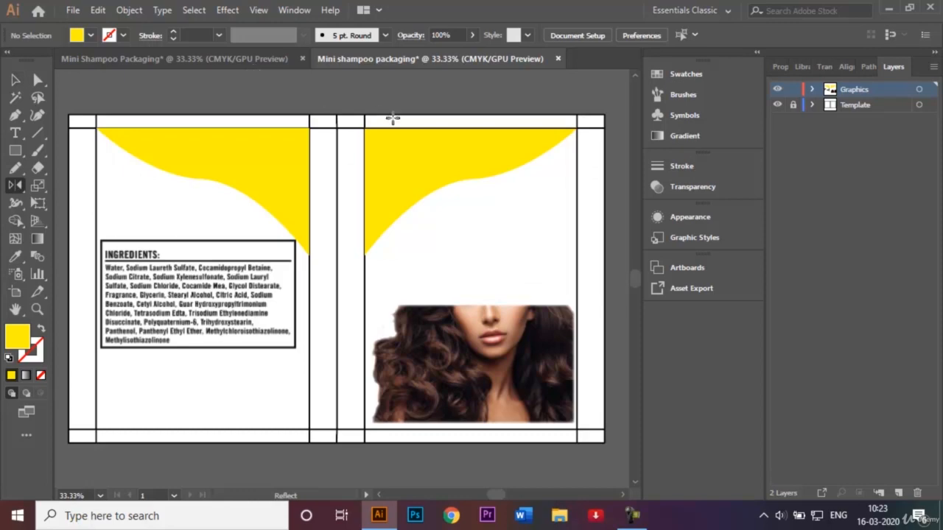
pyautogui.hotkey('ctrl', 'o')
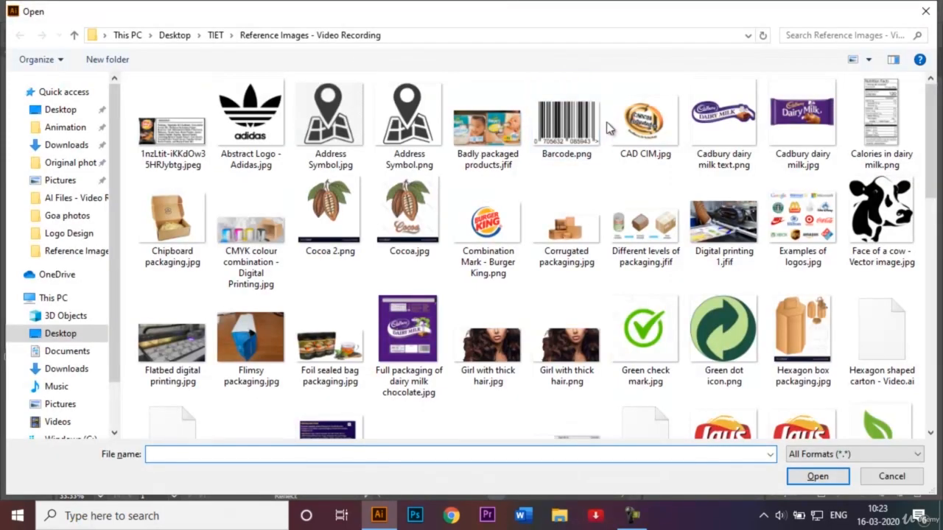
pyautogui.click(582, 126)
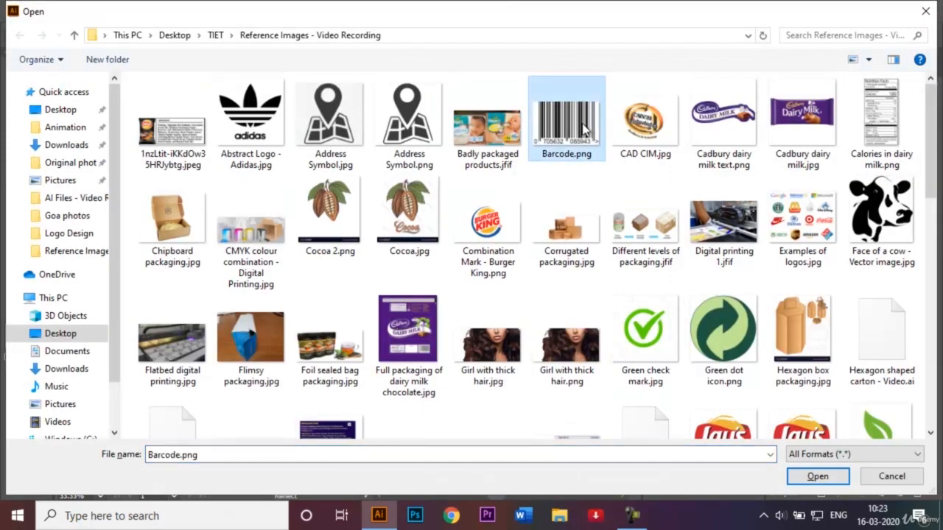
pyautogui.click(815, 476)
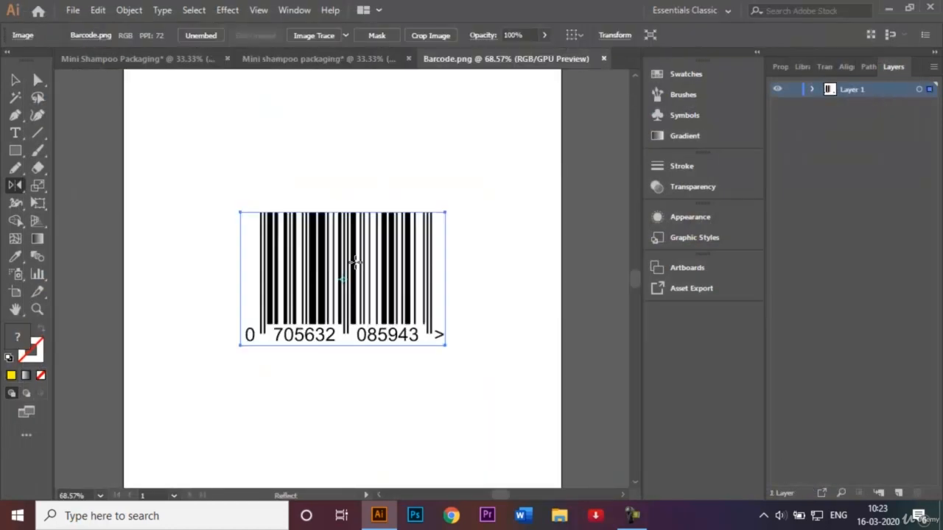
# Step: Bring the barcode into the left panel below the ingredients box and scale it down
pyautogui.click(14, 79)
pyautogui.click(264, 193)
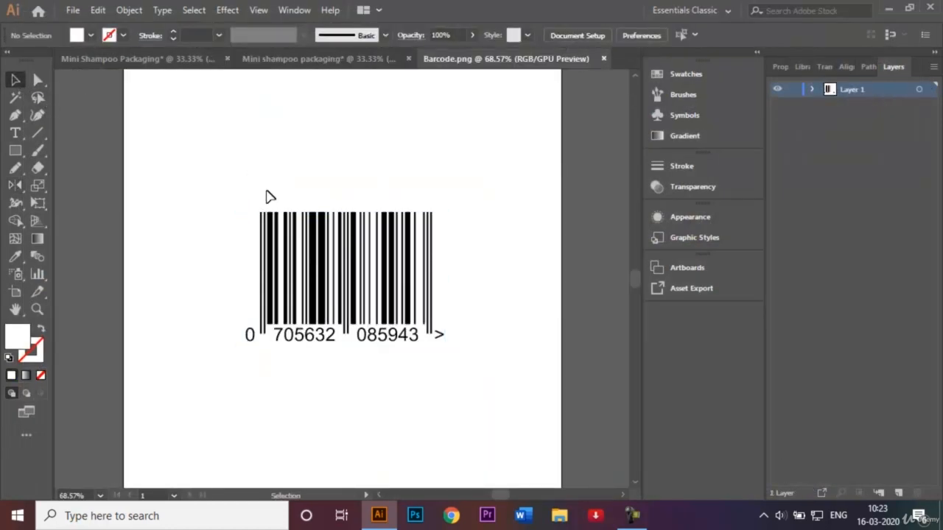
pyautogui.moveTo(339, 286); pyautogui.dragTo(229, 398)
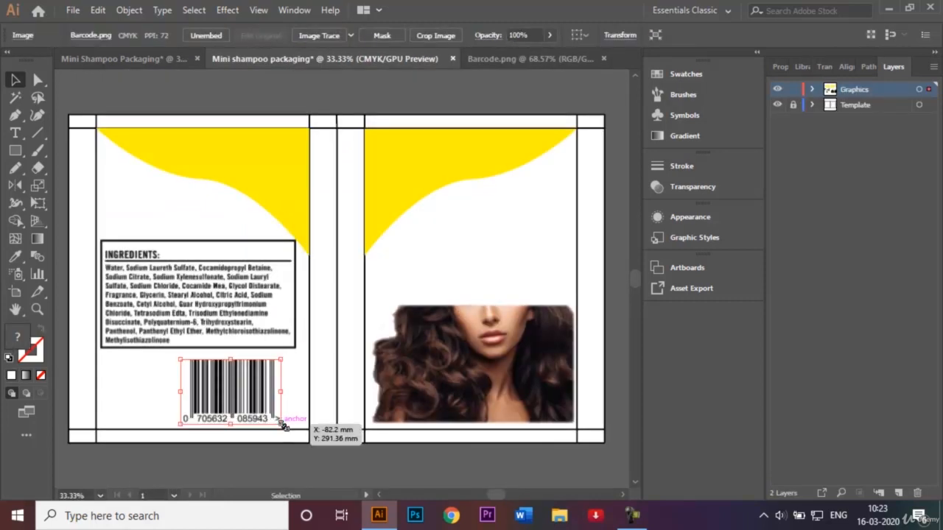
pyautogui.moveTo(280, 421); pyautogui.dragTo(199, 409)
pyautogui.click(238, 459)
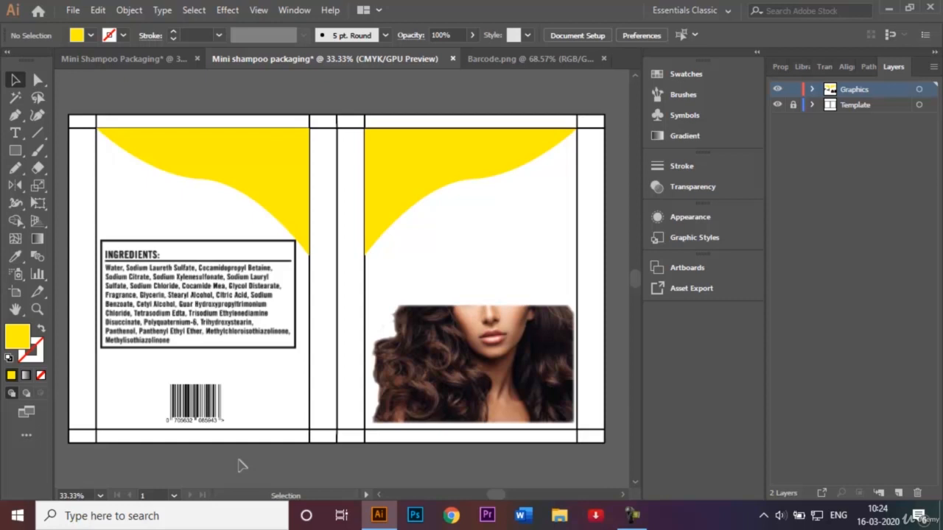
# Step: Close the Barcode.png document and compare the layout with the reference Sunsilk design file
pyautogui.click(602, 58)
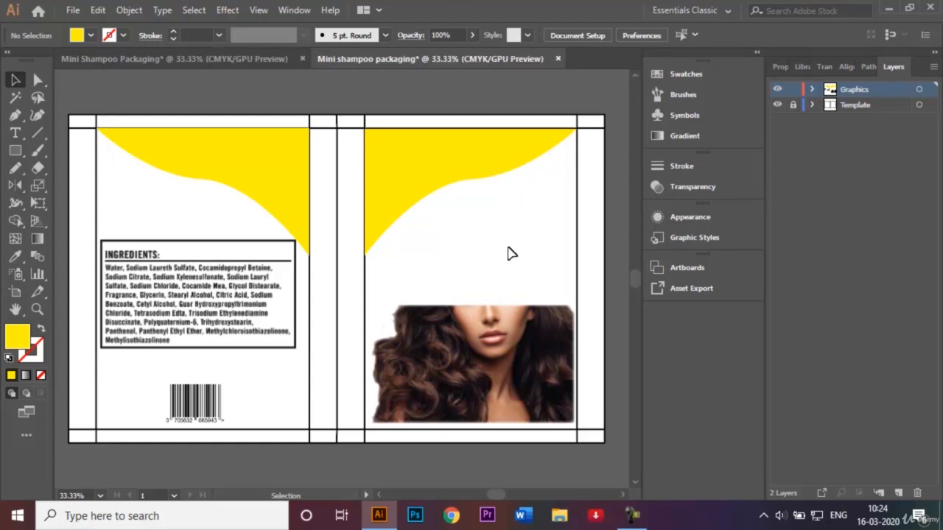
pyautogui.click(210, 58)
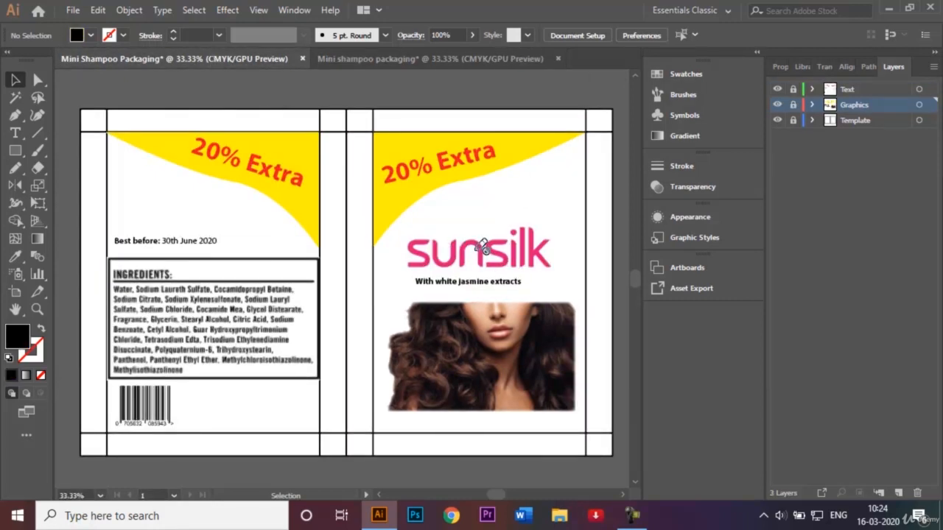
pyautogui.click(498, 58)
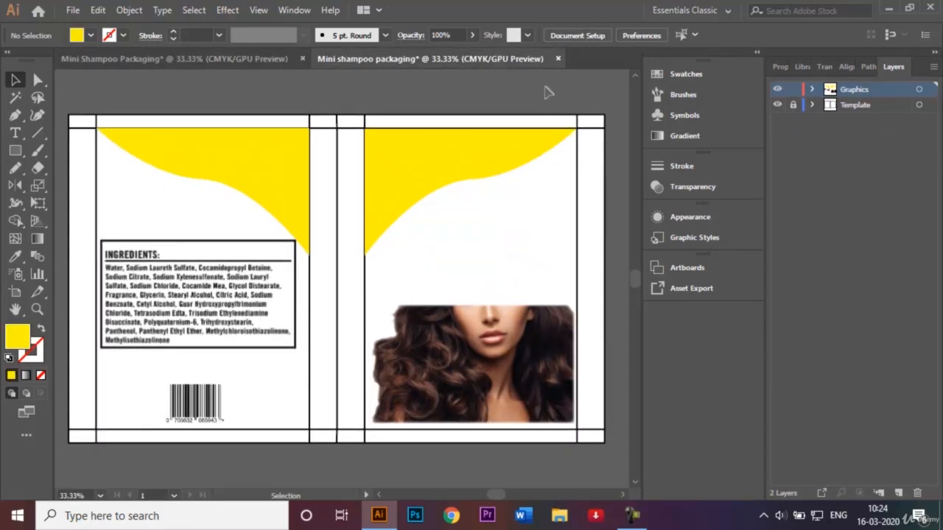
# Step: Open the image sunsilklogo.jpg
pyautogui.hotkey('ctrl', 'o')
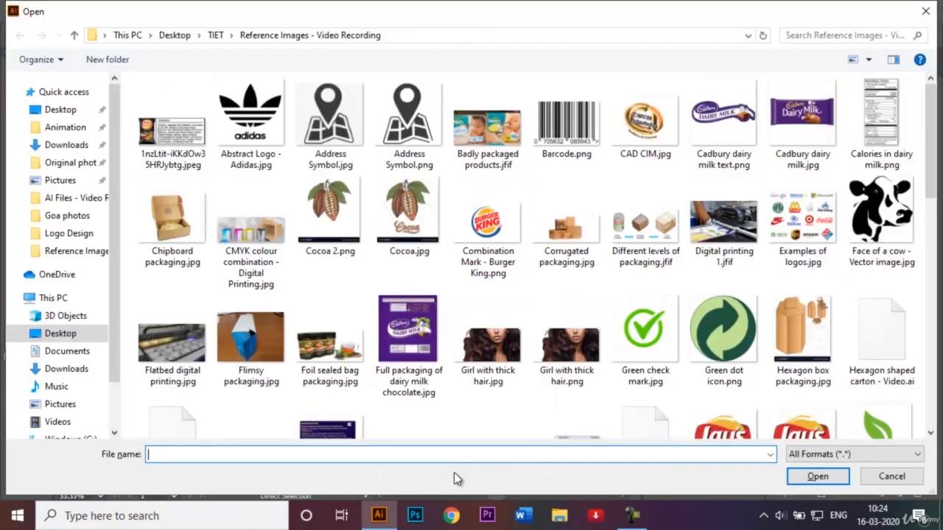
pyautogui.write('Sun')
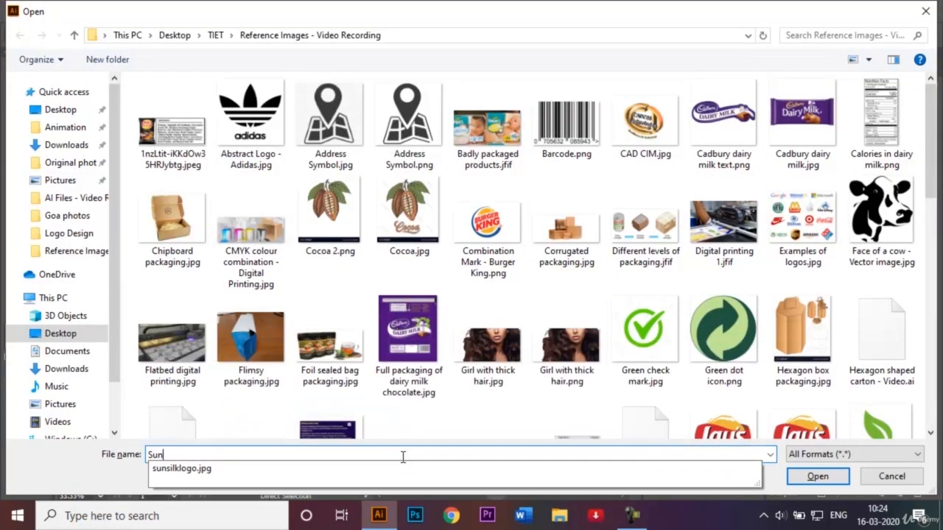
pyautogui.click(319, 470)
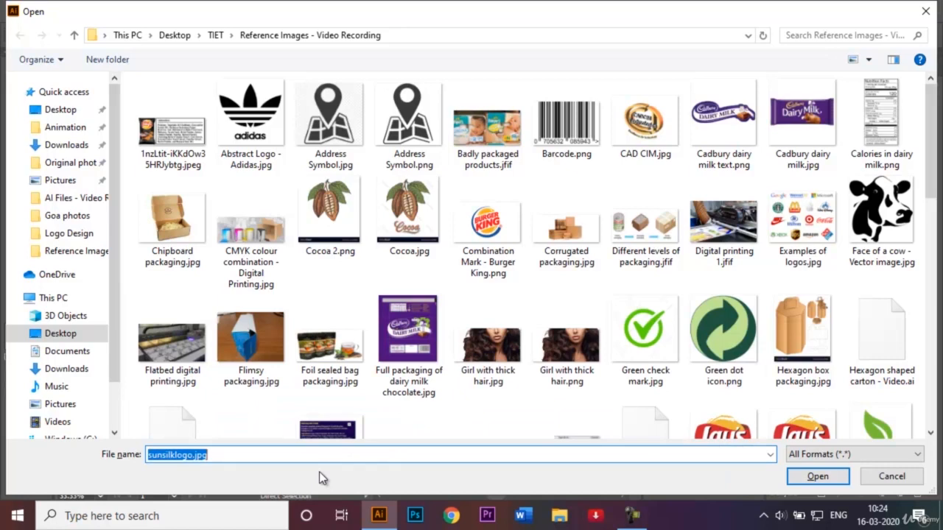
pyautogui.press('Return')
# Step: Crop the logo image closely around the sunsilk wordmark
pyautogui.click(358, 297)
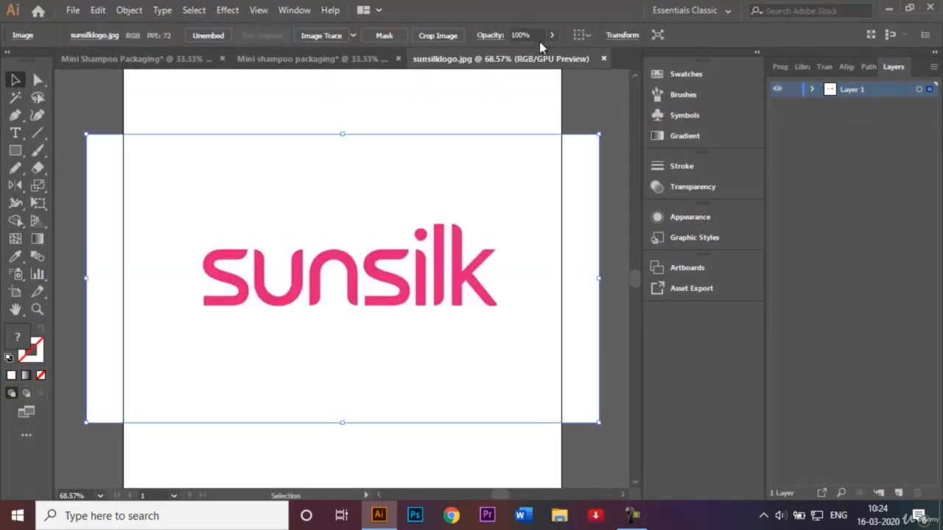
pyautogui.click(446, 36)
pyautogui.moveTo(355, 418); pyautogui.dragTo(344, 316)
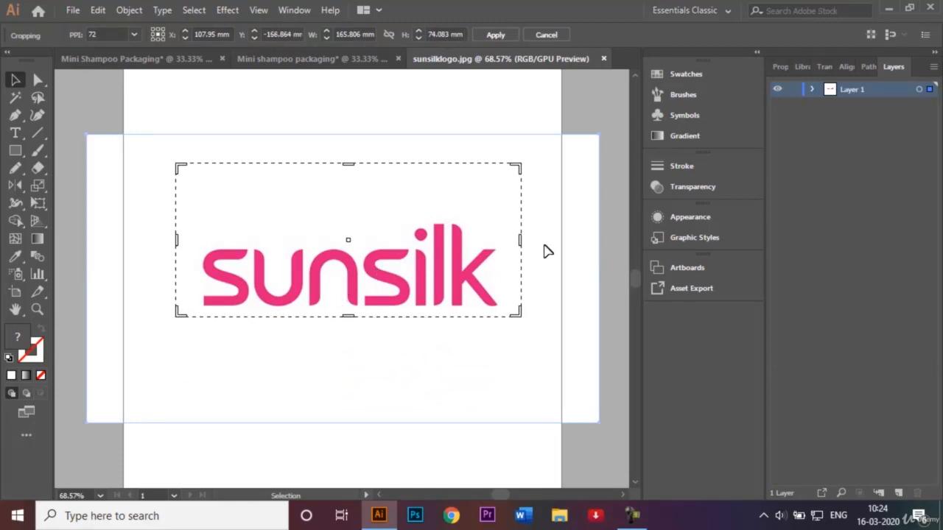
pyautogui.moveTo(520, 235); pyautogui.dragTo(505, 239)
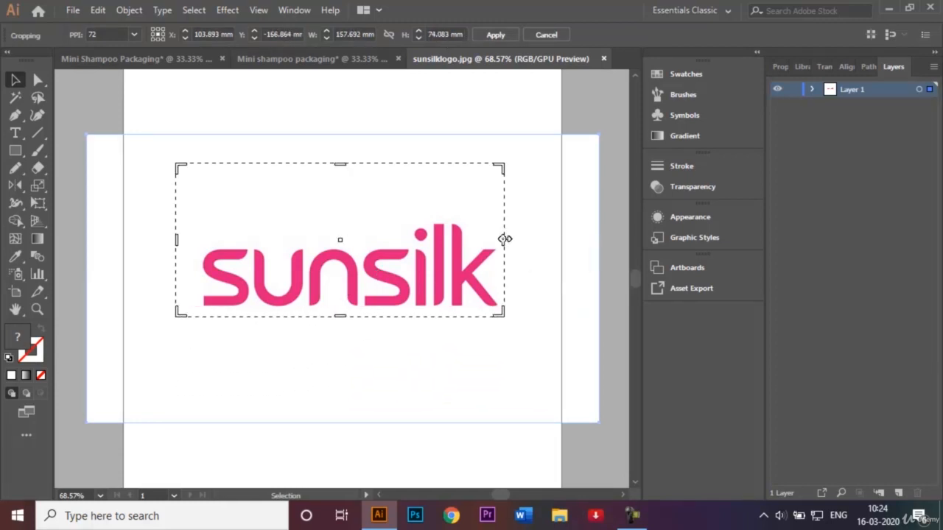
pyautogui.moveTo(177, 241); pyautogui.dragTo(193, 240)
pyautogui.moveTo(347, 165); pyautogui.dragTo(353, 217)
pyautogui.click(496, 35)
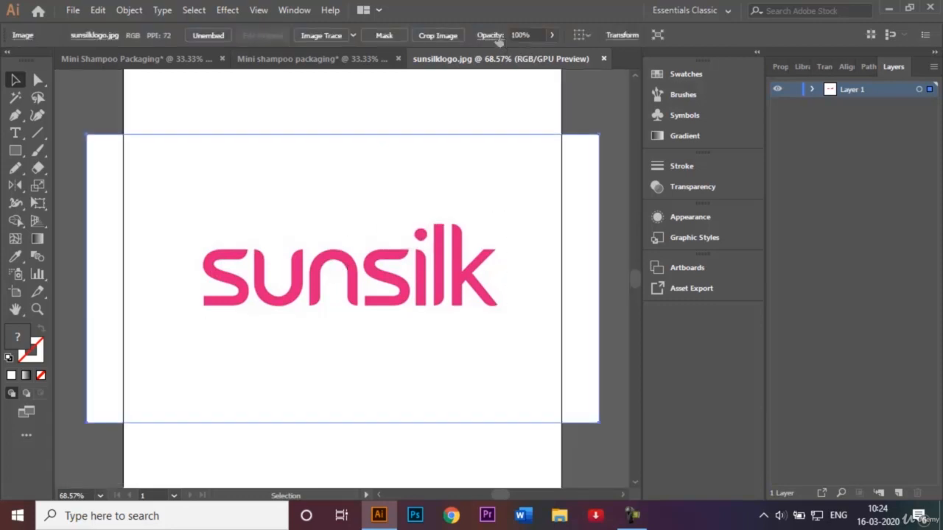
# Step: Bring the cropped logo into the packaging file's front panel above the model photo and nudge it into place
pyautogui.moveTo(358, 252); pyautogui.dragTo(486, 250)
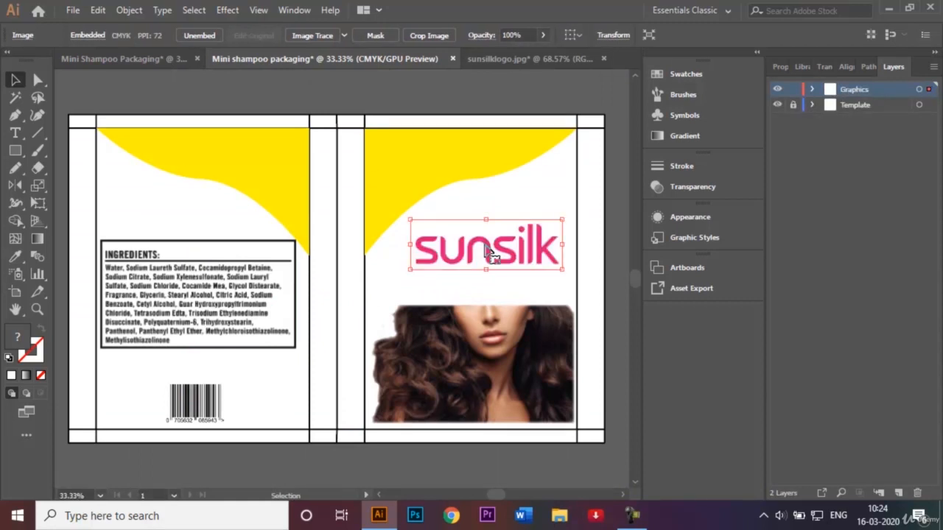
pyautogui.click(632, 516)
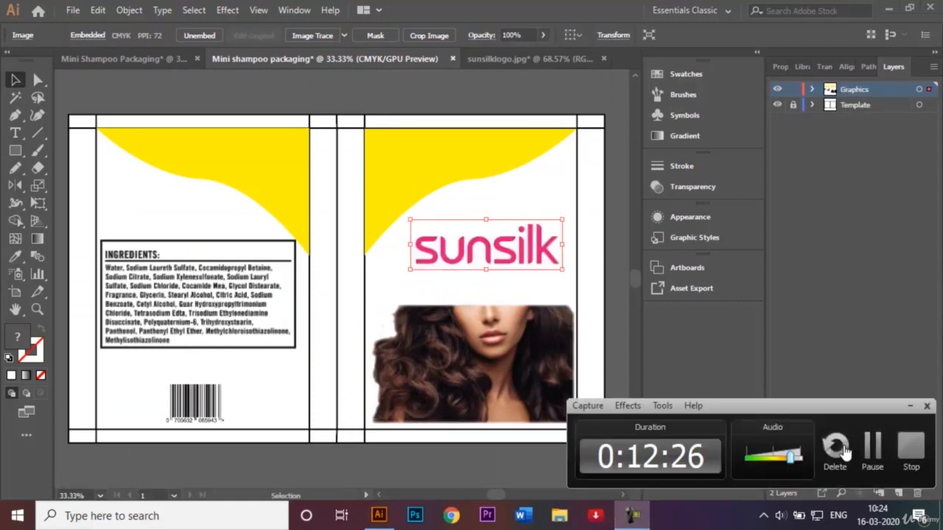
pyautogui.click(873, 451)
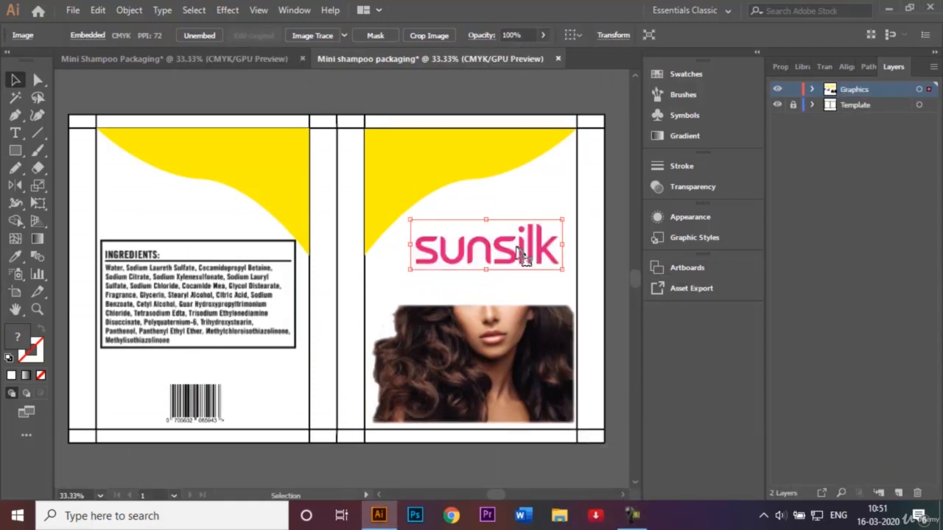
pyautogui.moveTo(491, 248); pyautogui.dragTo(486, 253)
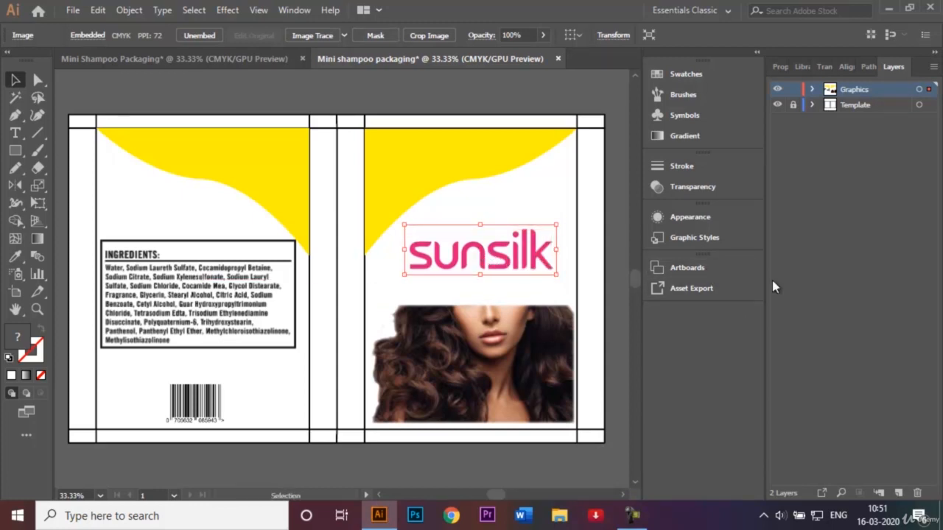
pyautogui.click(825, 288)
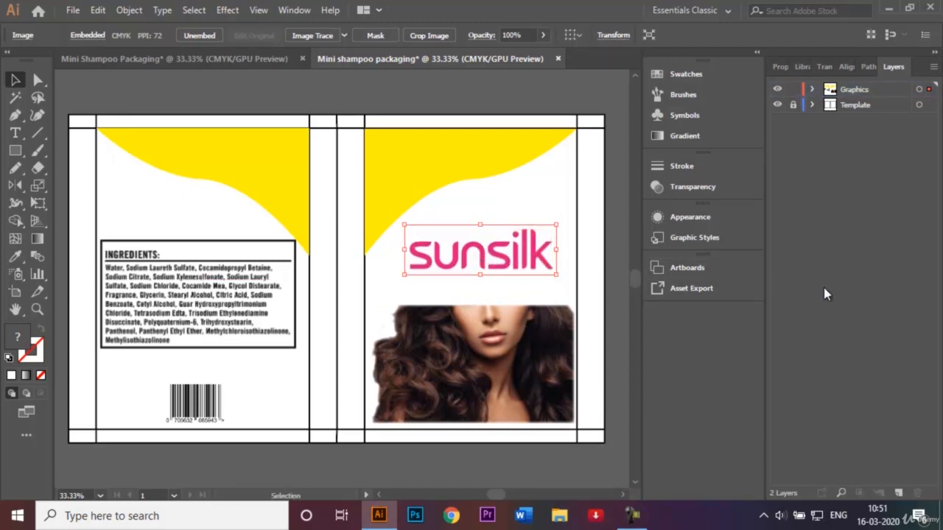
# Step: Compare the layout with the reference design file and lock the Graphics layer
pyautogui.click(217, 64)
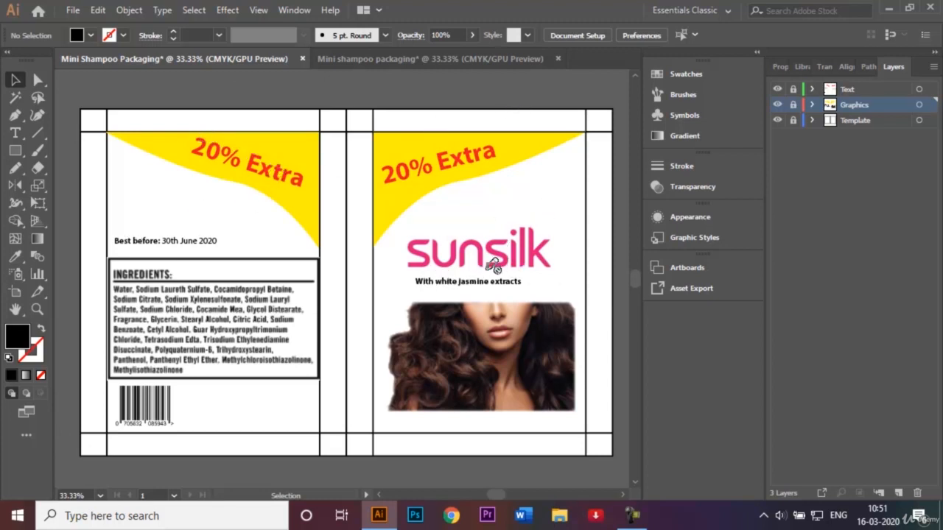
pyautogui.click(402, 56)
pyautogui.click(787, 210)
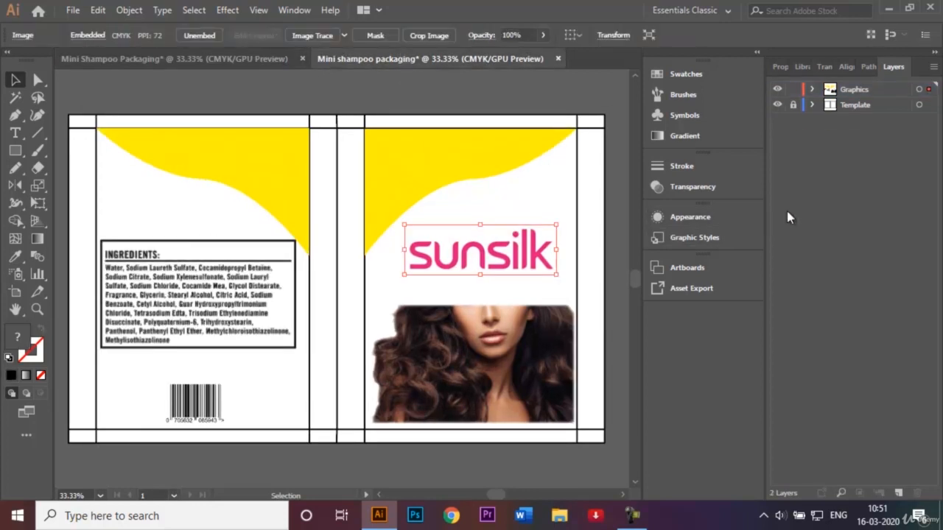
pyautogui.click(792, 89)
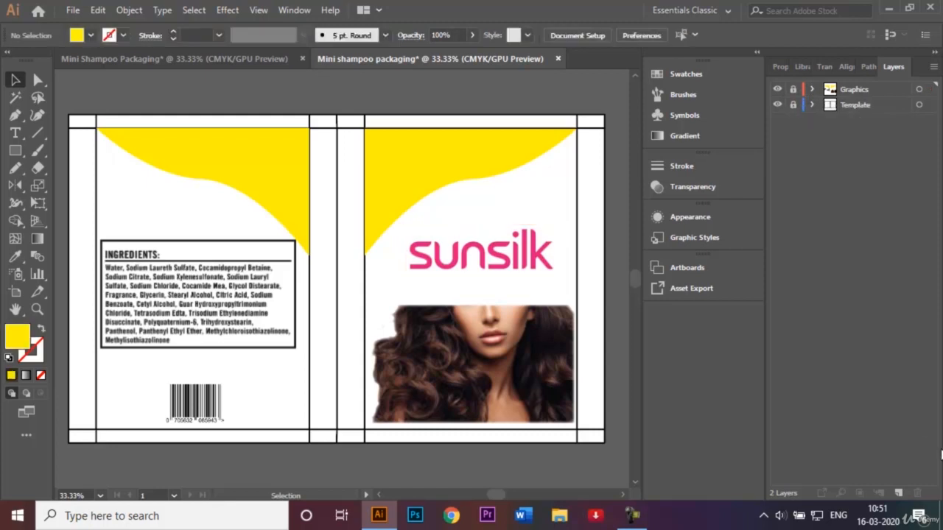
# Step: On a new layer named Text, add the text "20% Extra" in the front panel's yellow band
pyautogui.click(898, 492)
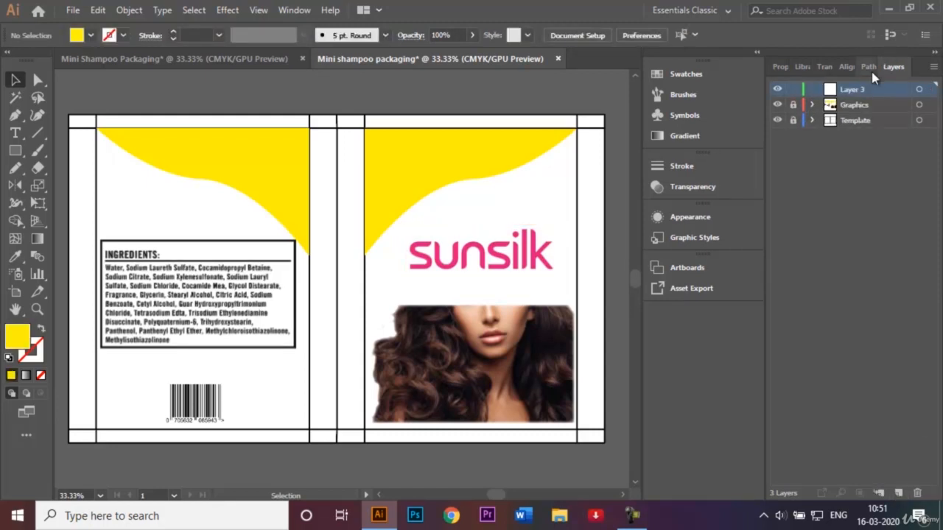
pyautogui.press('BackSpace')
pyautogui.click(15, 133)
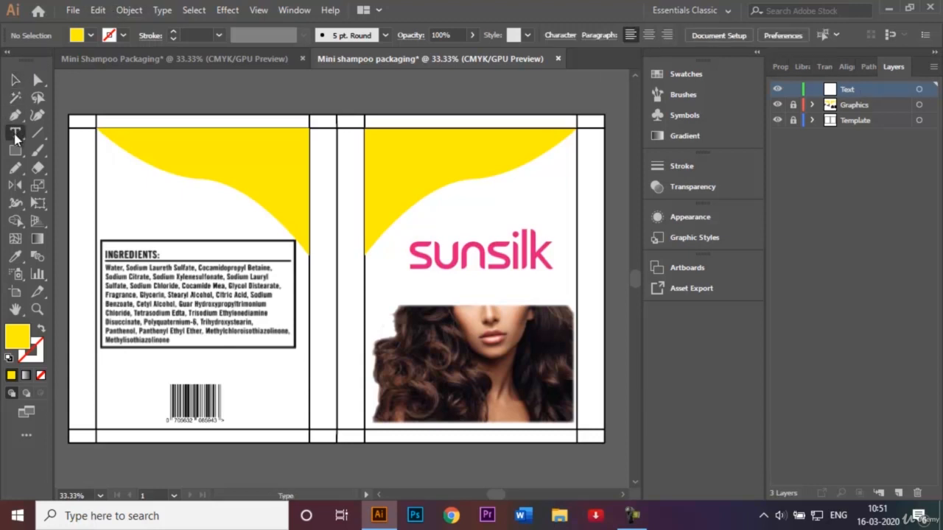
pyautogui.click(391, 165)
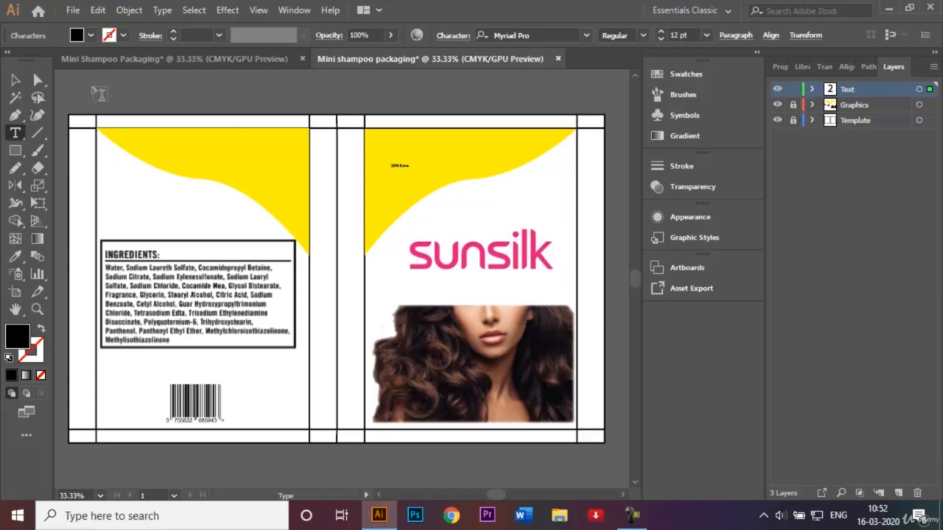
# Step: Style the "20% Extra" text in red, 72 pt, Bold
pyautogui.click(15, 80)
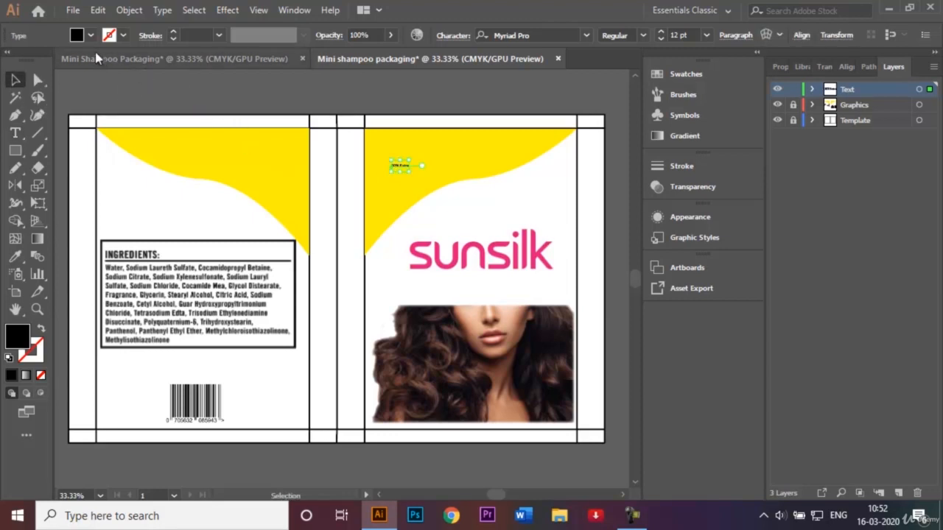
pyautogui.click(90, 35)
pyautogui.click(52, 61)
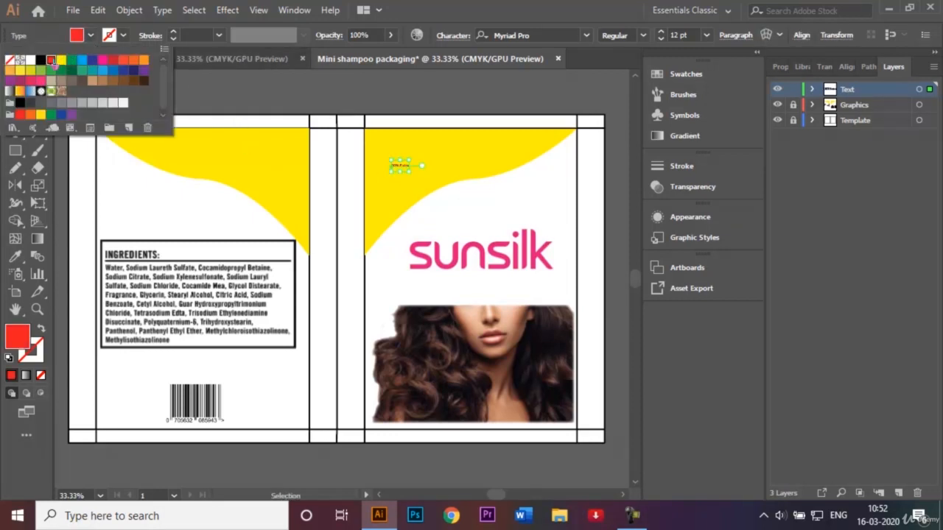
pyautogui.click(707, 39)
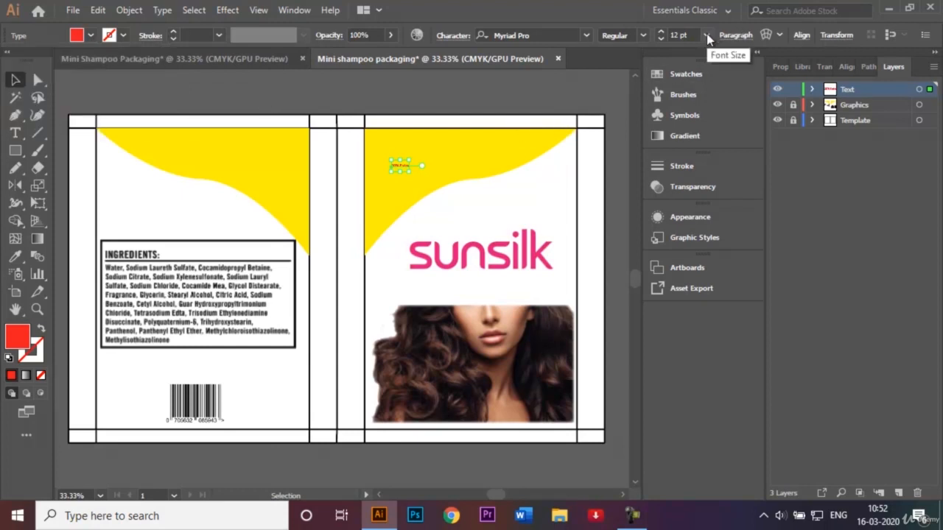
pyautogui.click(706, 36)
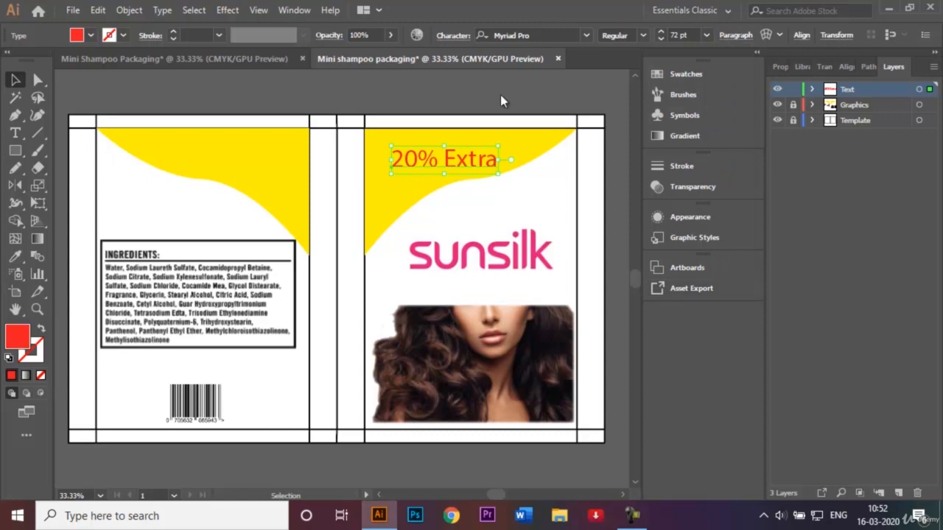
pyautogui.click(643, 35)
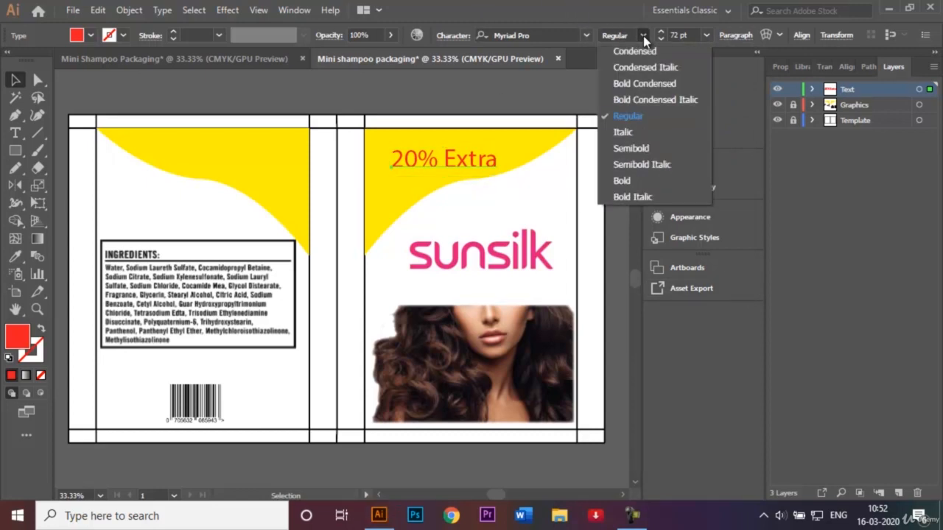
pyautogui.click(631, 182)
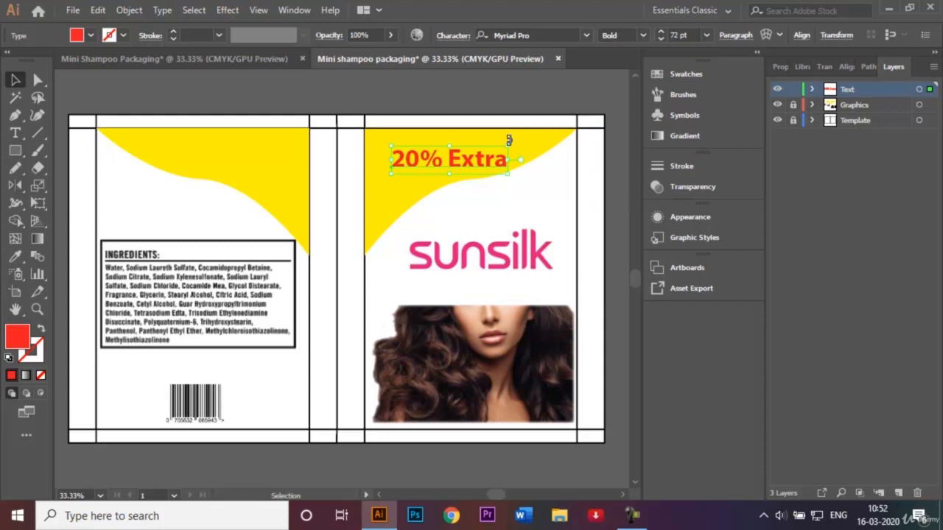
# Step: Rotate the "20% Extra" text to follow the yellow curve and position it at the front panel's top
pyautogui.moveTo(509, 140); pyautogui.dragTo(505, 132)
pyautogui.moveTo(450, 164); pyautogui.dragTo(431, 158)
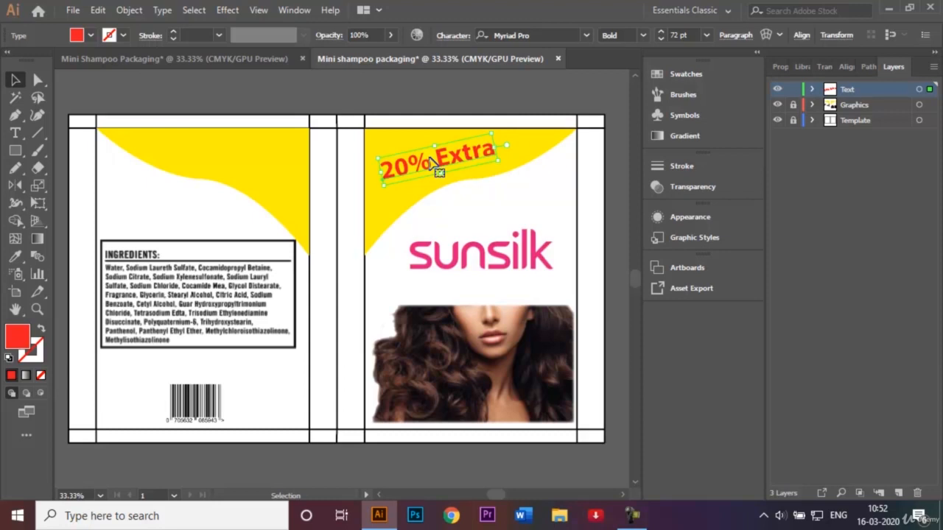
# Step: Duplicate the "20% Extra" text onto the back panel's yellow band
pyautogui.moveTo(431, 162); pyautogui.dragTo(230, 160)
pyautogui.hotkey('ctrl', 'z')
pyautogui.moveTo(425, 169); pyautogui.dragTo(227, 161)
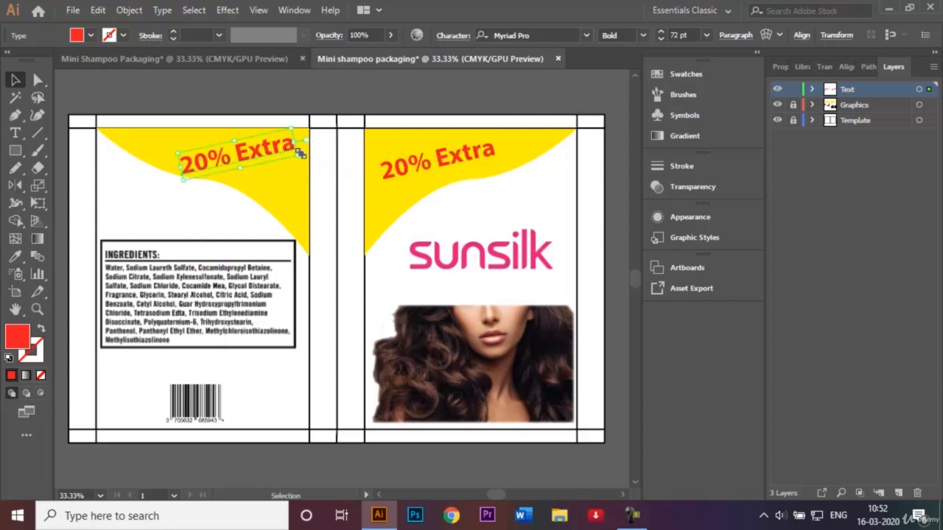
# Step: Rotate the copied text clockwise to follow the back panel's yellow curve and adjust its position
pyautogui.moveTo(299, 149); pyautogui.dragTo(290, 182)
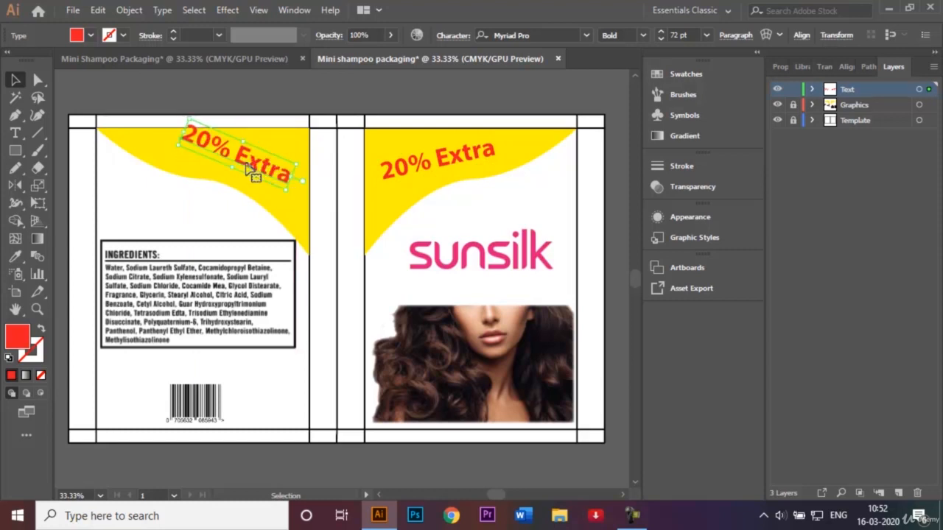
pyautogui.moveTo(232, 152); pyautogui.dragTo(228, 157)
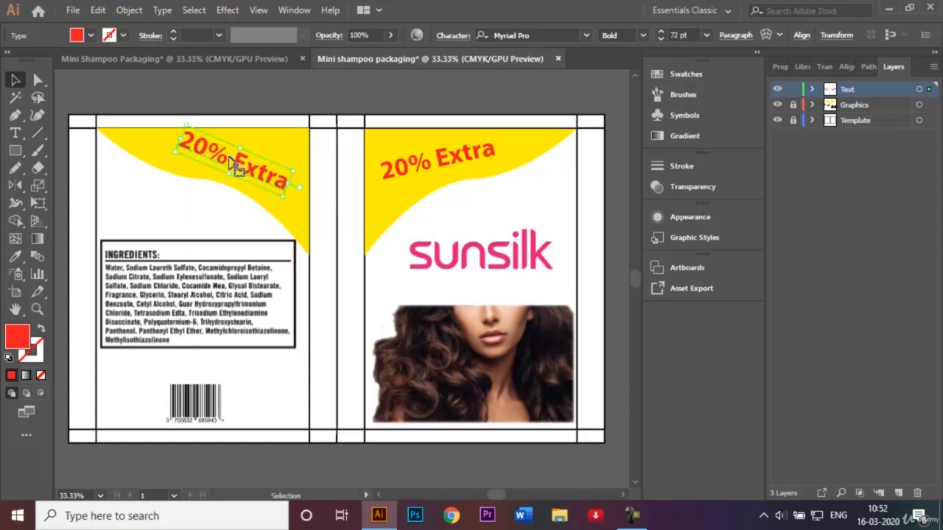
pyautogui.click(157, 220)
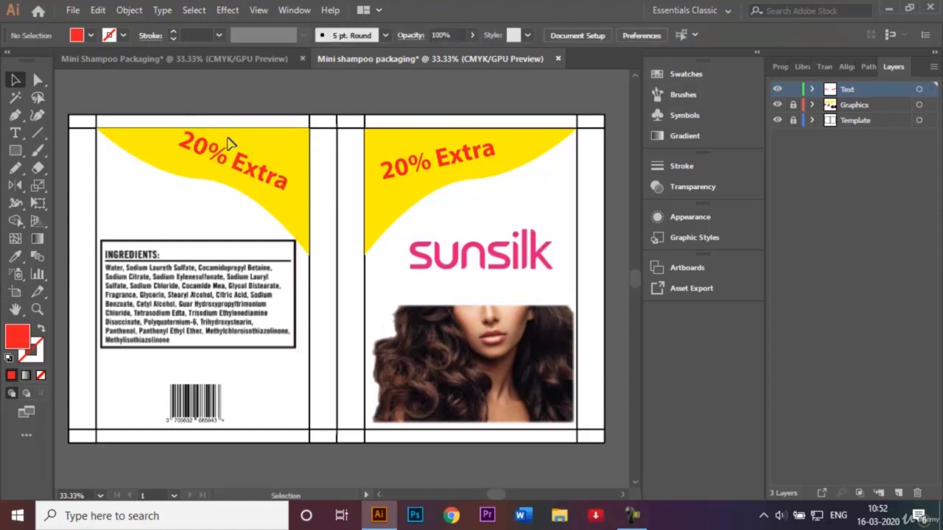
pyautogui.moveTo(218, 157)
pyautogui.mouseDown()
pyautogui.moveTo(210, 151)
pyautogui.moveTo(208, 166)
pyautogui.moveTo(226, 167)
pyautogui.mouseUp()
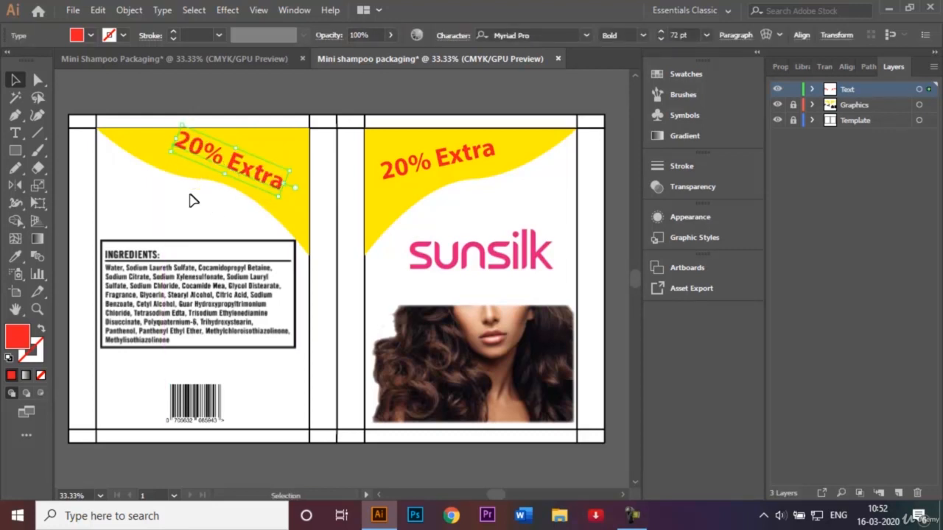
pyautogui.click(177, 216)
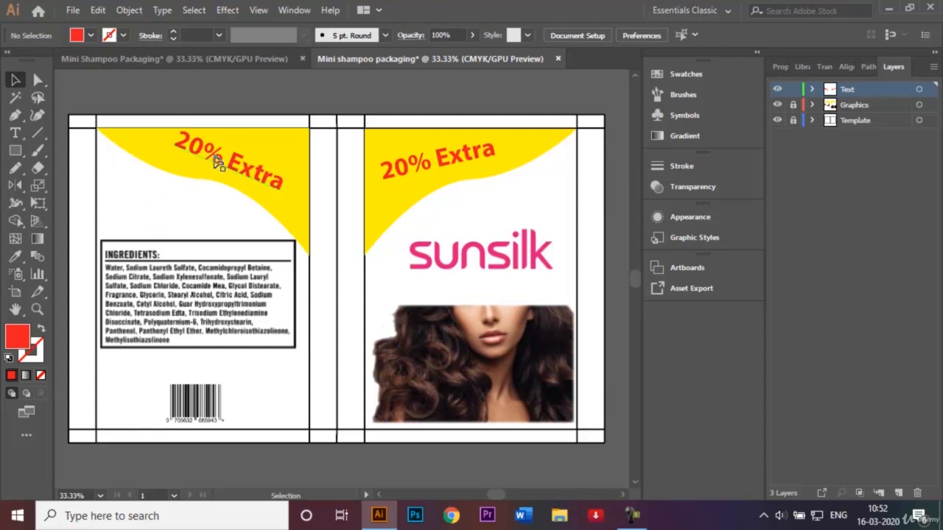
pyautogui.press('t')
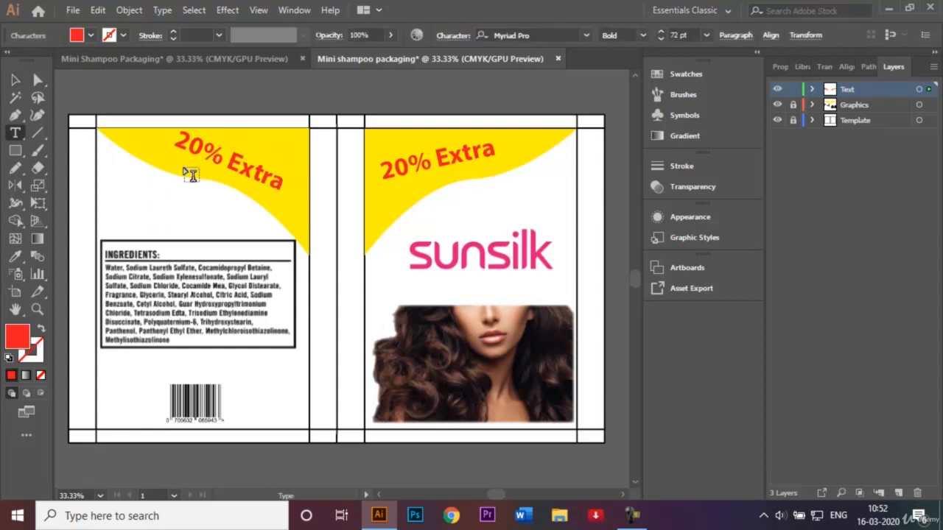
pyautogui.click(16, 80)
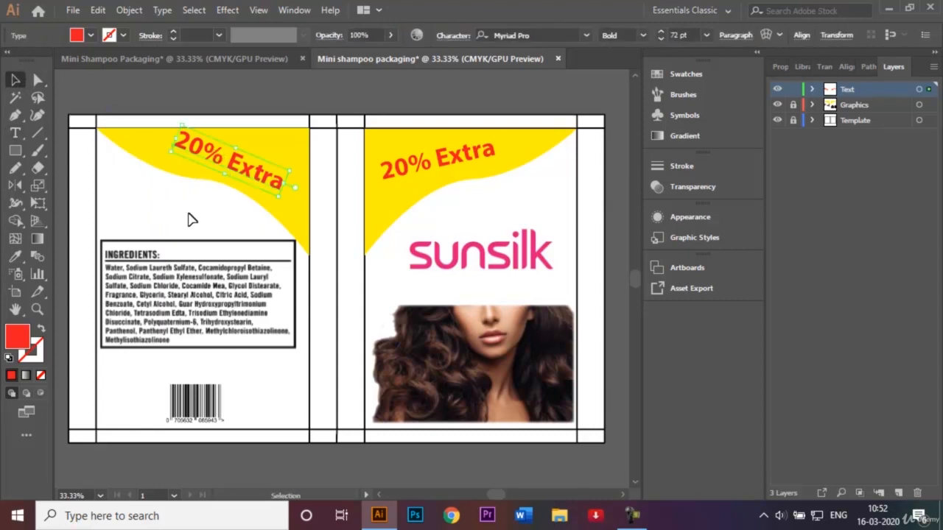
pyautogui.click(141, 208)
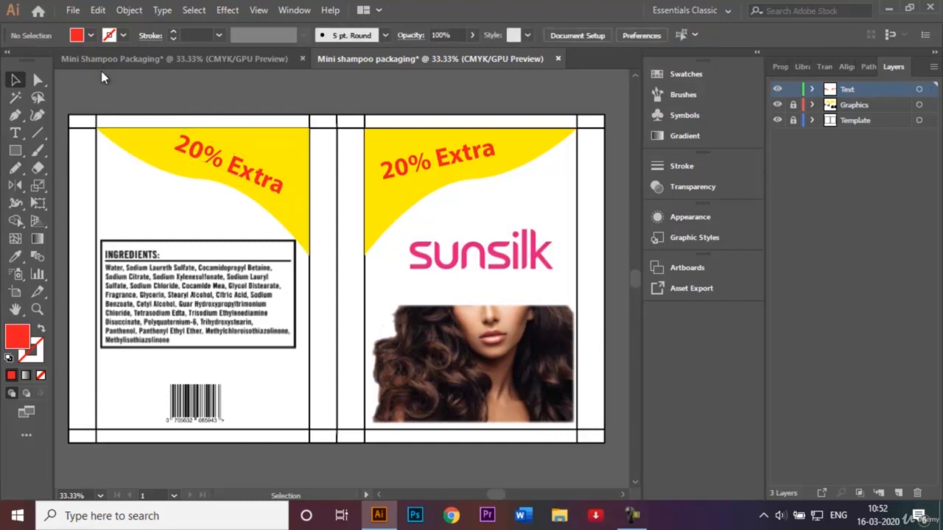
# Step: Add a text line reading "Best before: 30th July 2020" on the back panel above the ingredients box
pyautogui.click(18, 135)
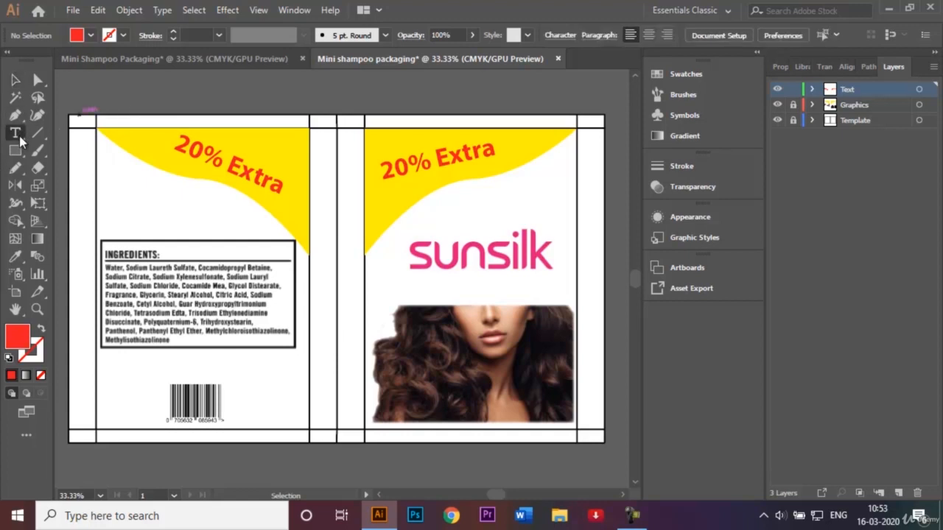
pyautogui.click(133, 222)
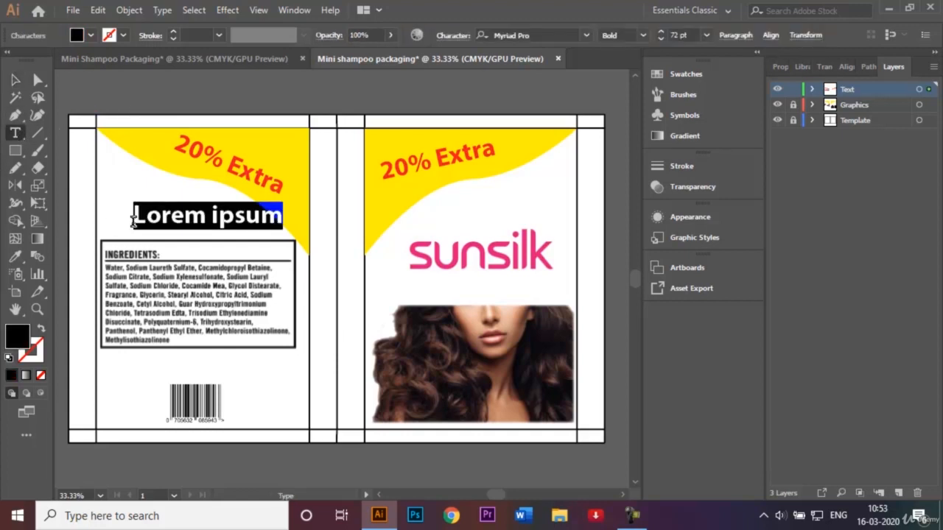
pyautogui.press('BackSpace')
pyautogui.write('B')
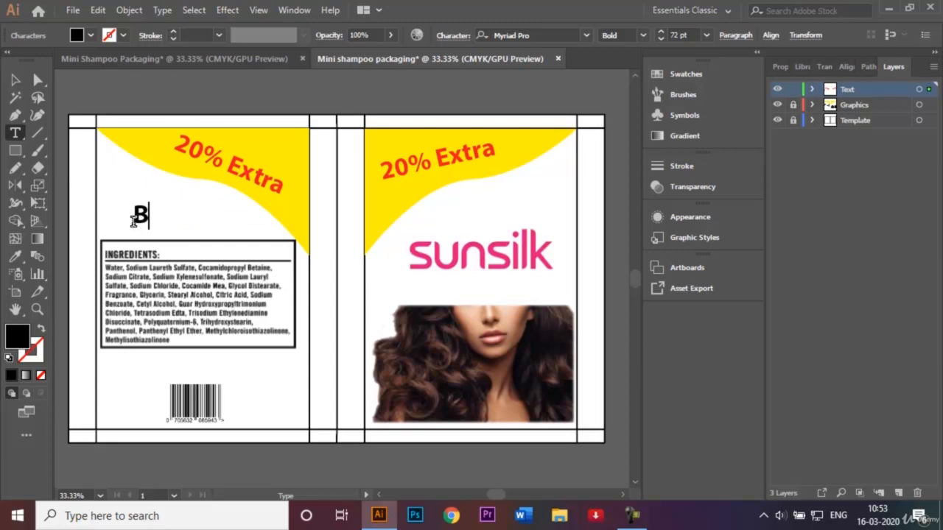
pyautogui.write('est befor')
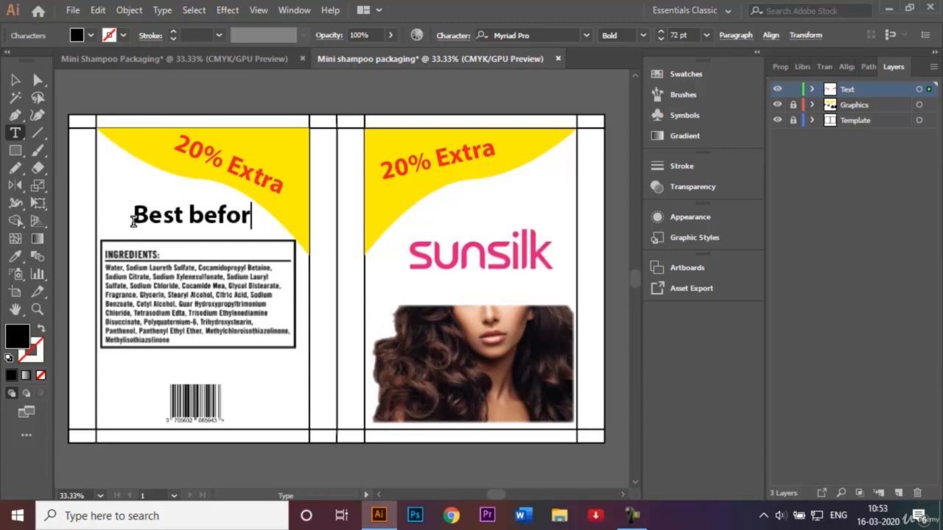
pyautogui.write('e: 30')
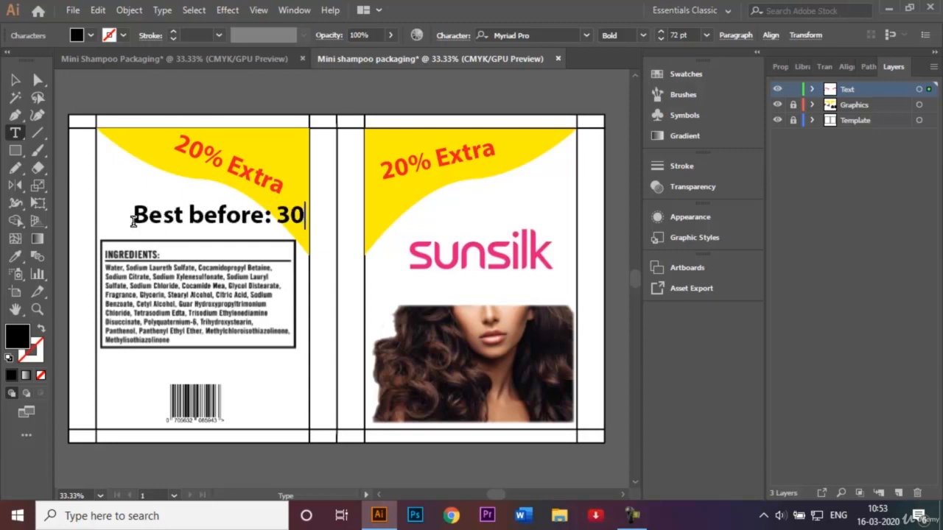
pyautogui.write('th Jul')
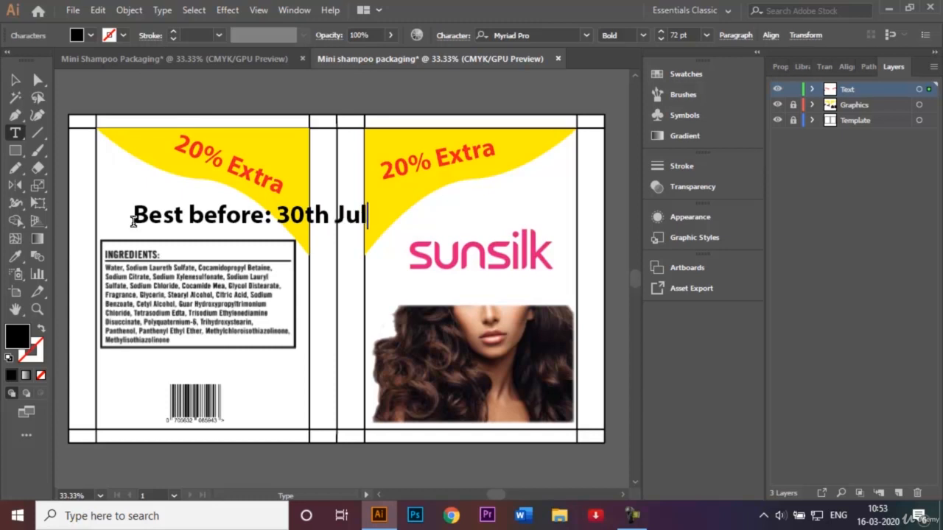
pyautogui.write('y 2020')
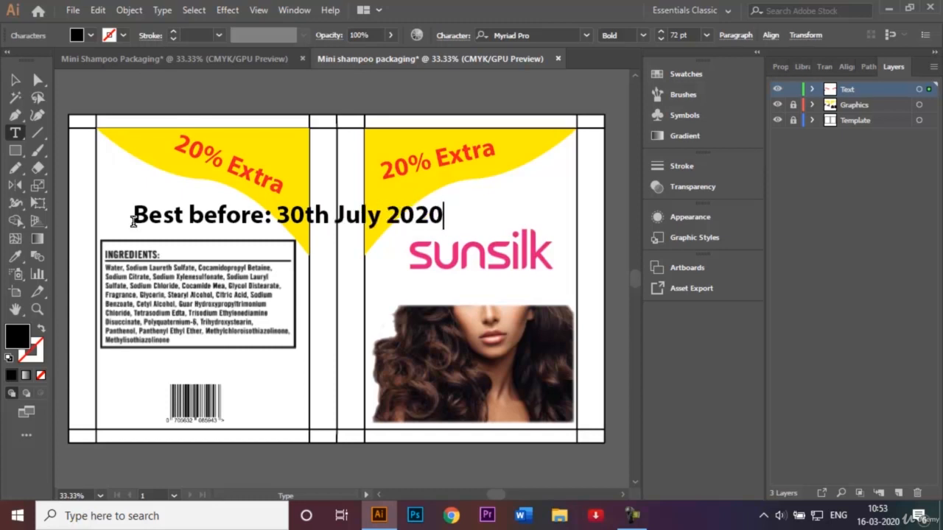
pyautogui.click(15, 79)
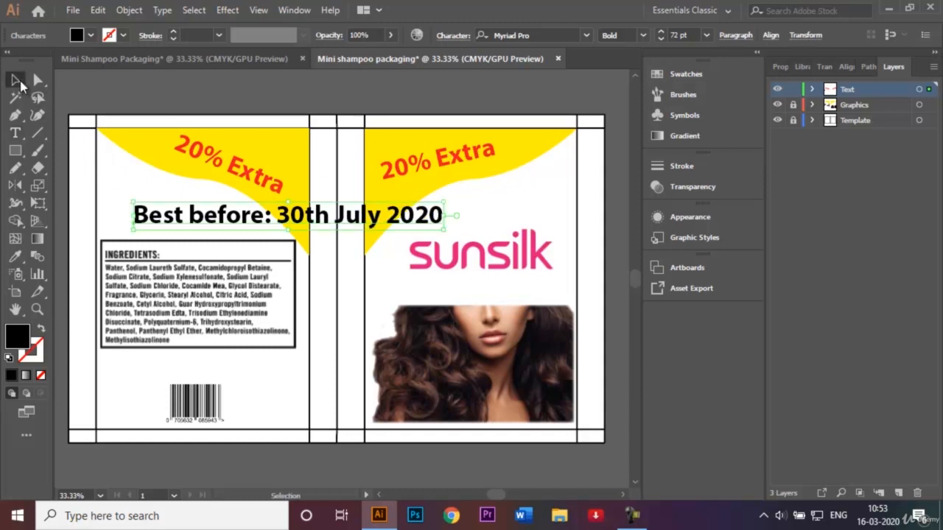
# Step: Set the best-before text to 36 pt and move it just above the ingredients box's top-left corner
pyautogui.click(706, 35)
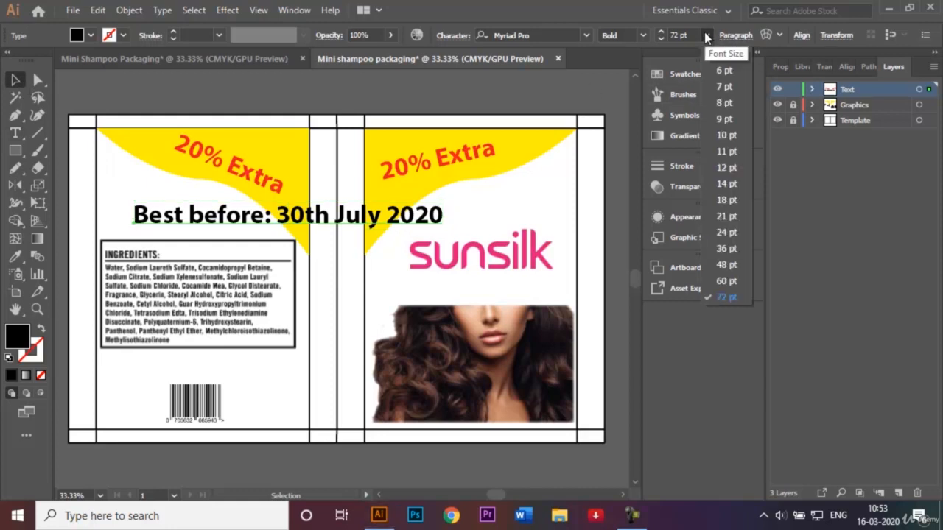
pyautogui.click(736, 246)
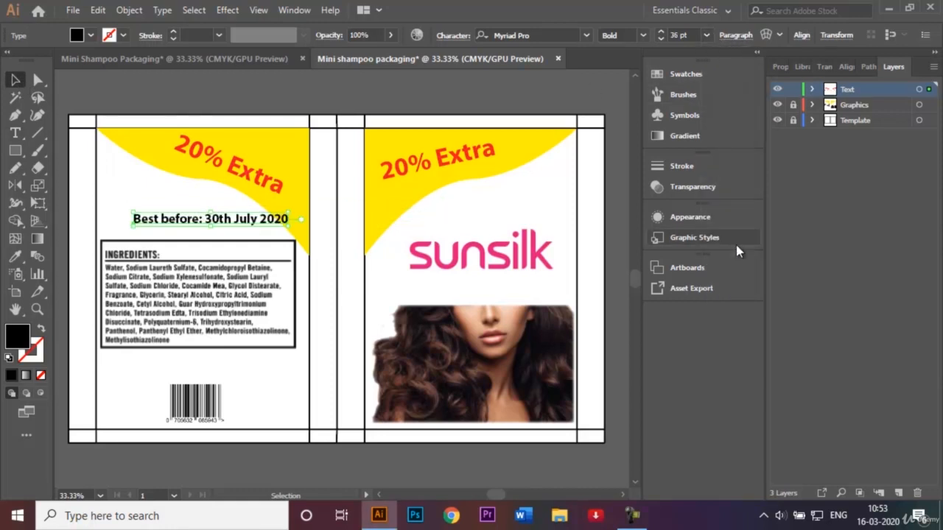
pyautogui.moveTo(202, 225); pyautogui.dragTo(170, 232)
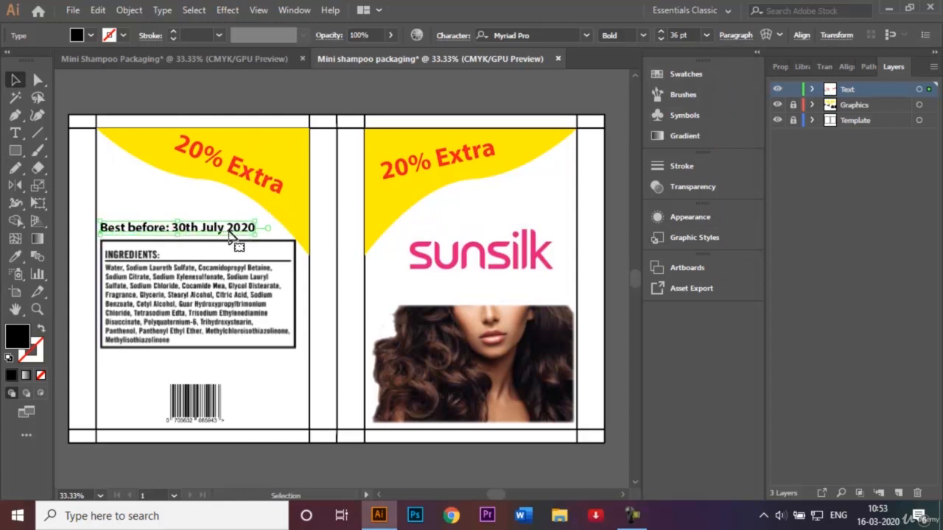
# Step: Change the date portion "30th July 2020" of the best-before text to the Regular font style
pyautogui.doubleClick(226, 228)
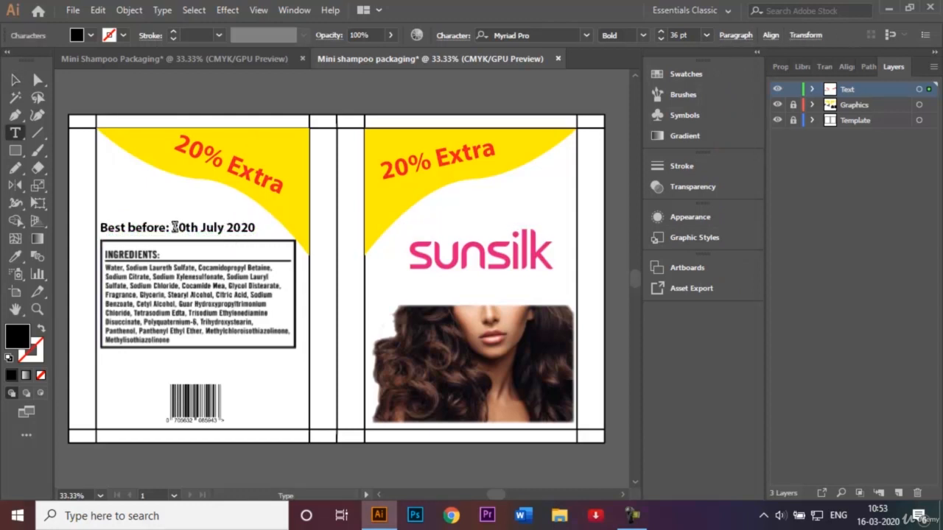
pyautogui.moveTo(175, 227); pyautogui.dragTo(259, 228)
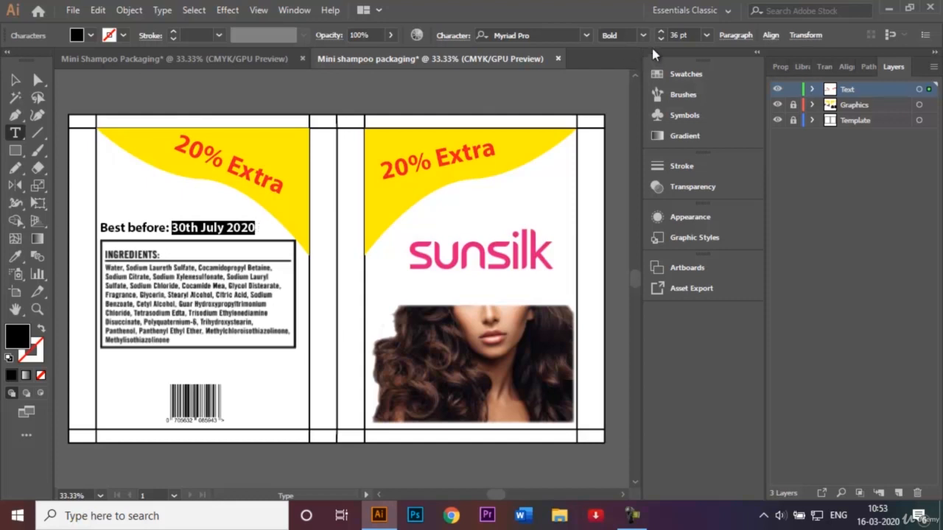
pyautogui.click(644, 37)
pyautogui.click(659, 116)
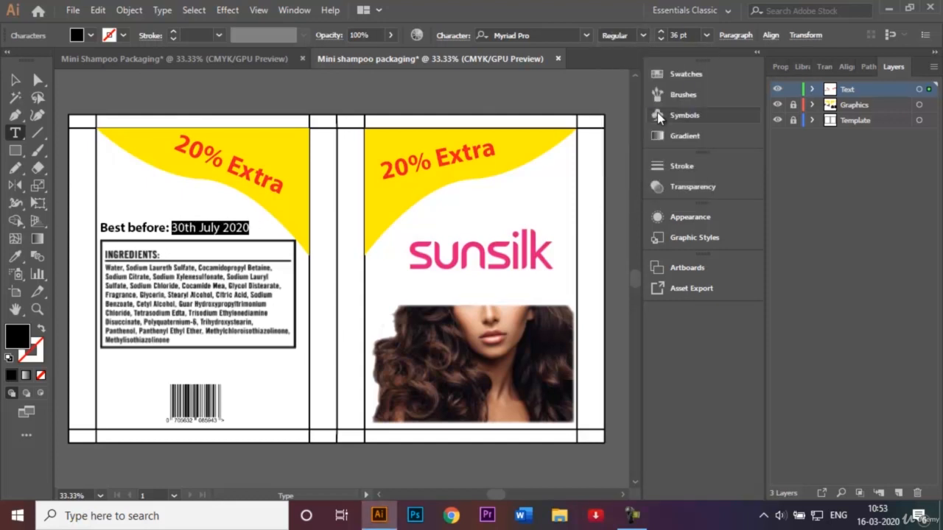
pyautogui.click(18, 80)
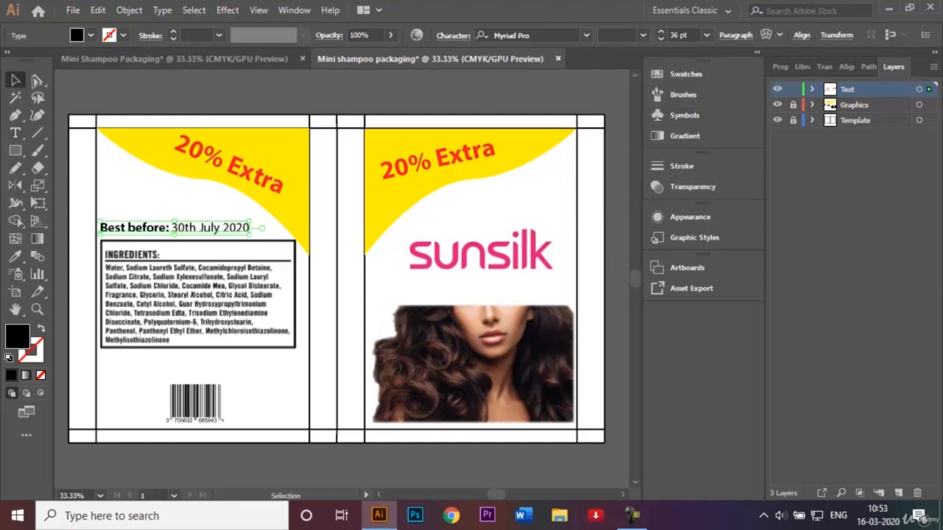
pyautogui.click(201, 100)
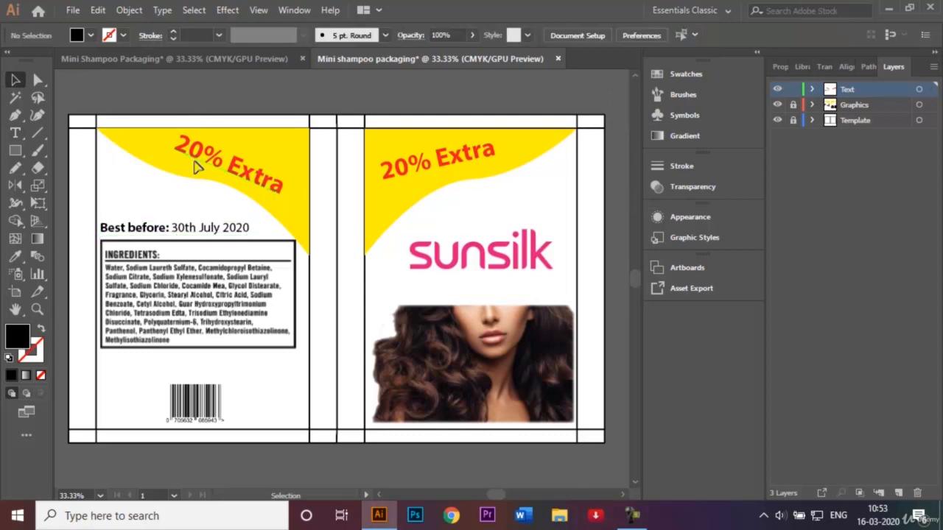
# Step: Duplicate the best-before text onto the front panel just below the sunsilk logo
pyautogui.click(178, 229)
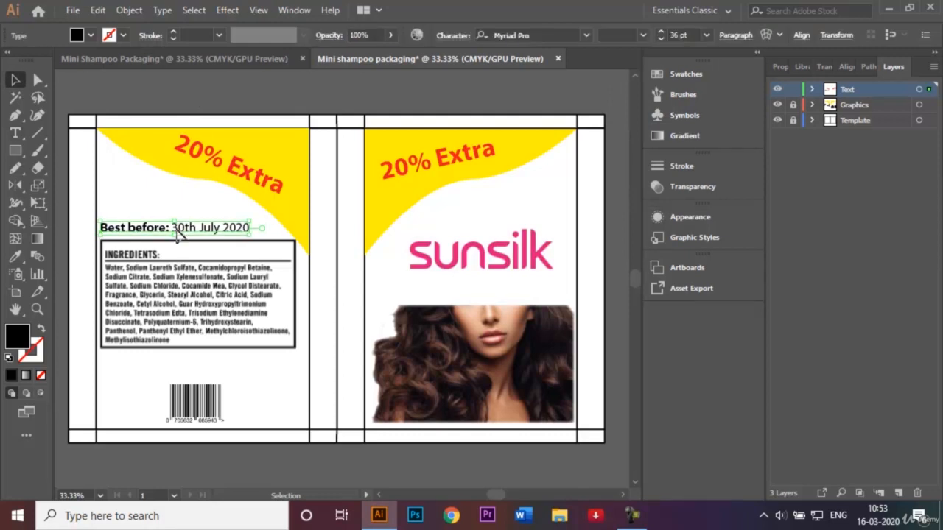
pyautogui.moveTo(178, 230); pyautogui.dragTo(484, 287)
pyautogui.hotkey('ctrl', 'z')
pyautogui.moveTo(191, 234); pyautogui.dragTo(497, 284)
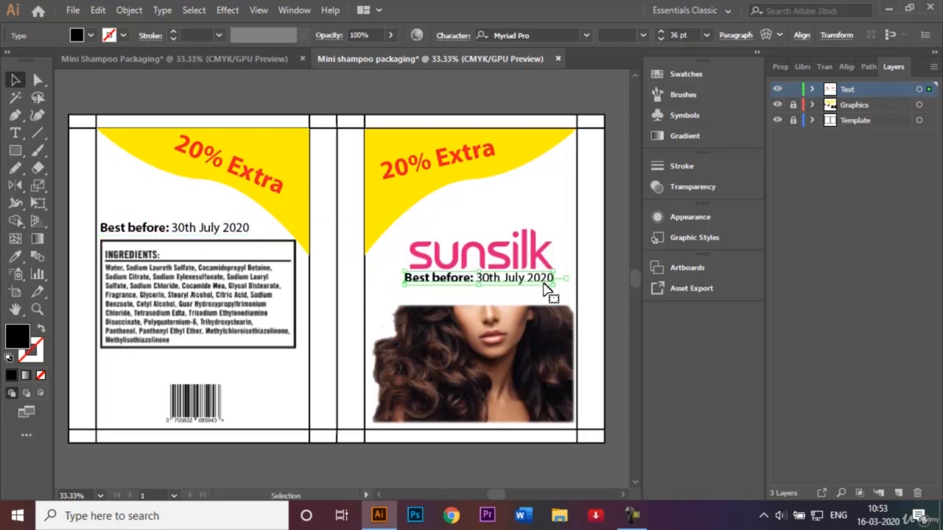
# Step: Replace the copied text's content with "With natural jasmine extracts"
pyautogui.press('t')
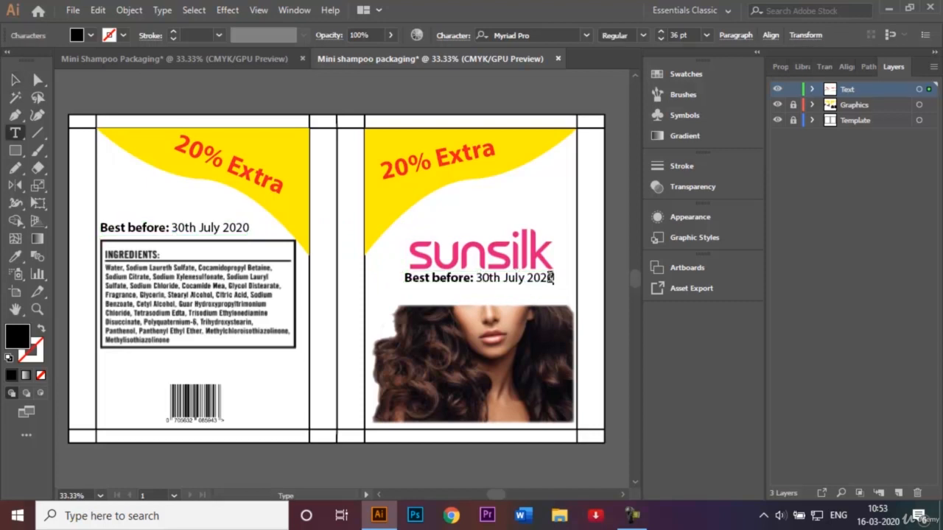
pyautogui.click(549, 278)
pyautogui.press('BackSpace')
pyautogui.press('BackSpace')
pyautogui.press('BackSpace')
pyautogui.press('BackSpace')
pyautogui.press('BackSpace')
pyautogui.press('BackSpace')
pyautogui.press('BackSpace')
pyautogui.press('BackSpace')
pyautogui.press('BackSpace')
pyautogui.press('BackSpace')
pyautogui.press('BackSpace')
pyautogui.press('BackSpace')
pyautogui.press('BackSpace')
pyautogui.press('BackSpace')
pyautogui.press('BackSpace')
pyautogui.press('BackSpace')
pyautogui.press('BackSpace')
pyautogui.press('BackSpace')
pyautogui.press('BackSpace')
pyautogui.press('BackSpace')
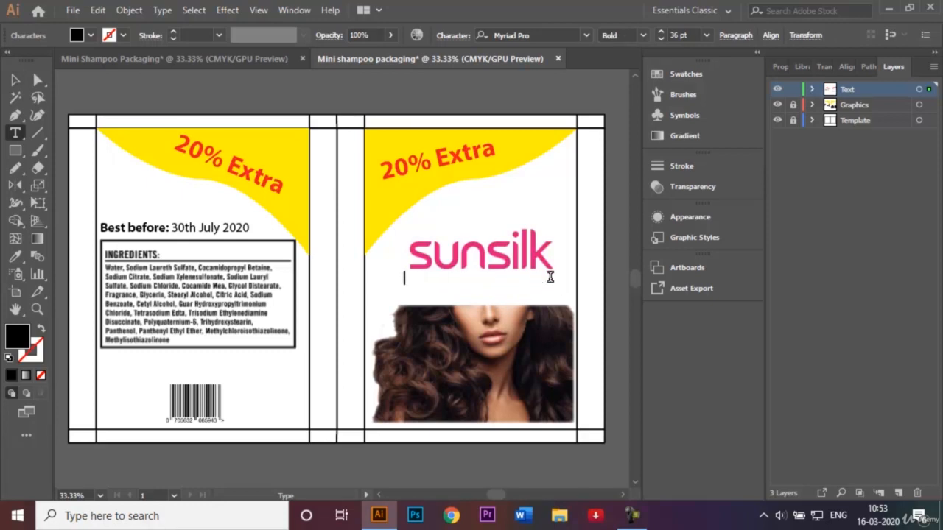
pyautogui.write('With Ja')
pyautogui.press('BackSpace')
pyautogui.write('natura')
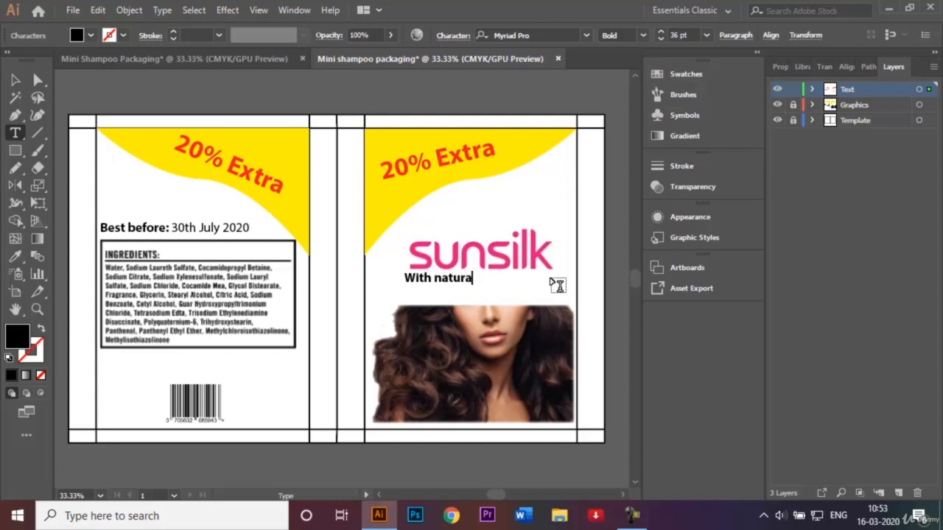
pyautogui.write('l jasmine')
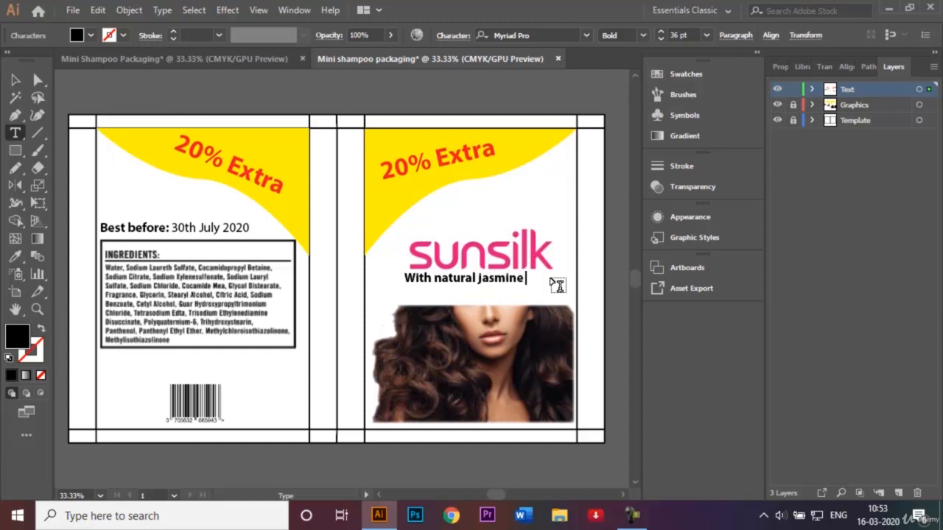
pyautogui.write(' extracts')
pyautogui.press('Escape')
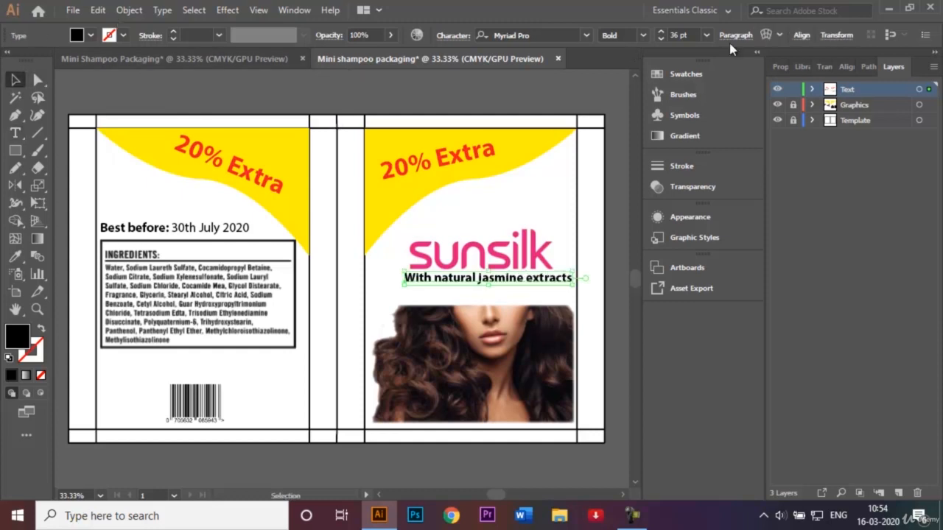
# Step: Set the tagline to 24 pt and nudge it right to center it under the sunsilk logo
pyautogui.click(707, 35)
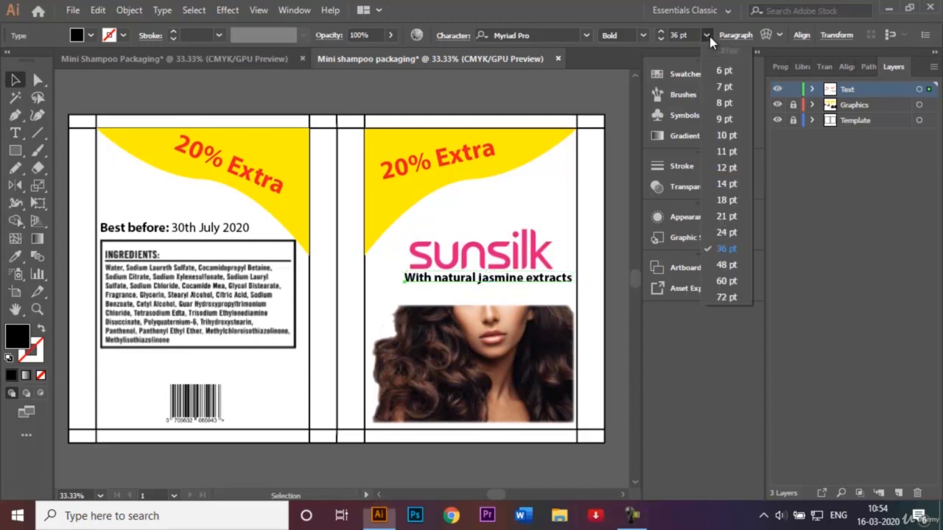
pyautogui.click(725, 233)
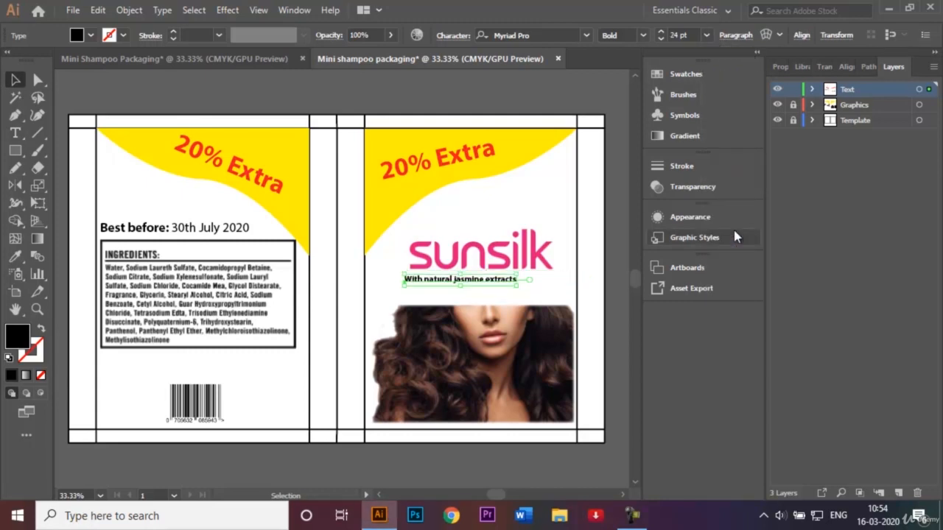
pyautogui.hotkey('shift', 'Right')
pyautogui.hotkey('shift', 'Right')
pyautogui.hotkey('shift', 'Right')
pyautogui.hotkey('shift', 'Right')
pyautogui.hotkey('shift', 'Right')
pyautogui.hotkey('shift', 'Right')
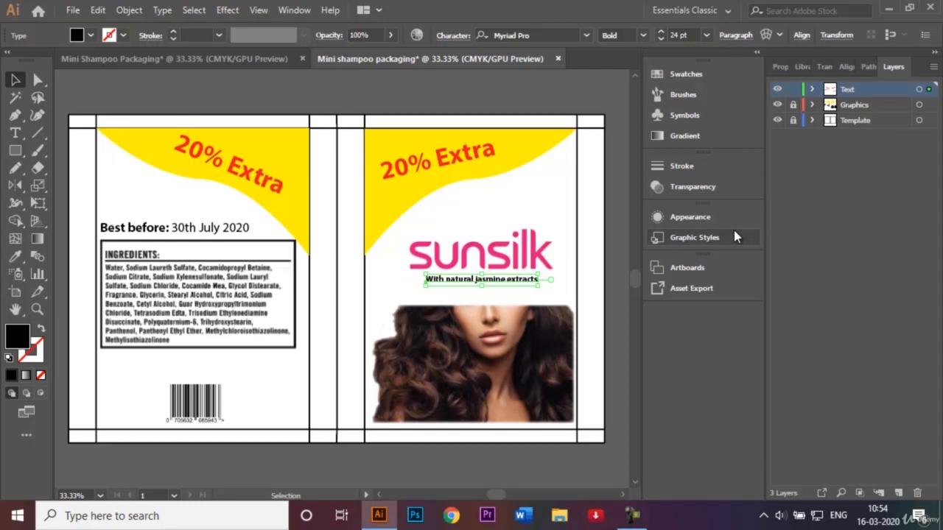
pyautogui.click(513, 120)
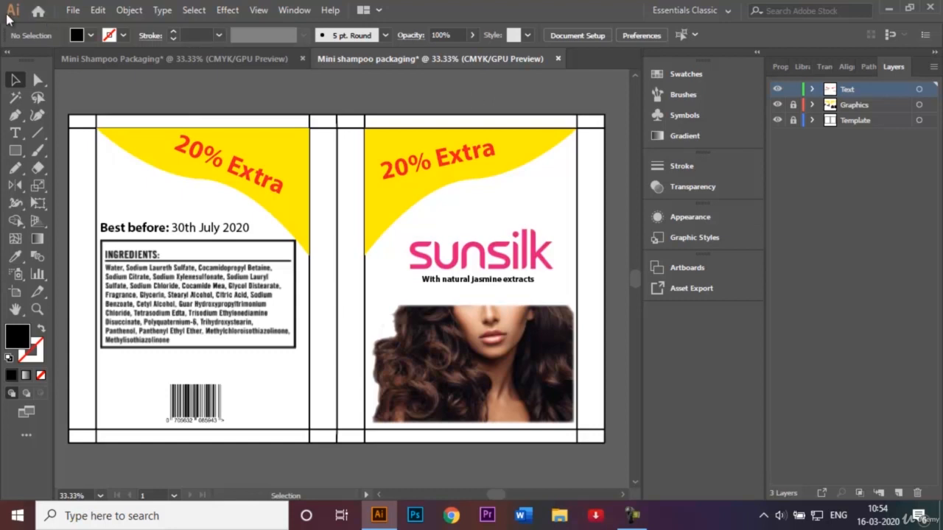
# Step: Save the document as "Mini shampoo packaging.ai" in Adobe Illustrator format
pyautogui.click(77, 11)
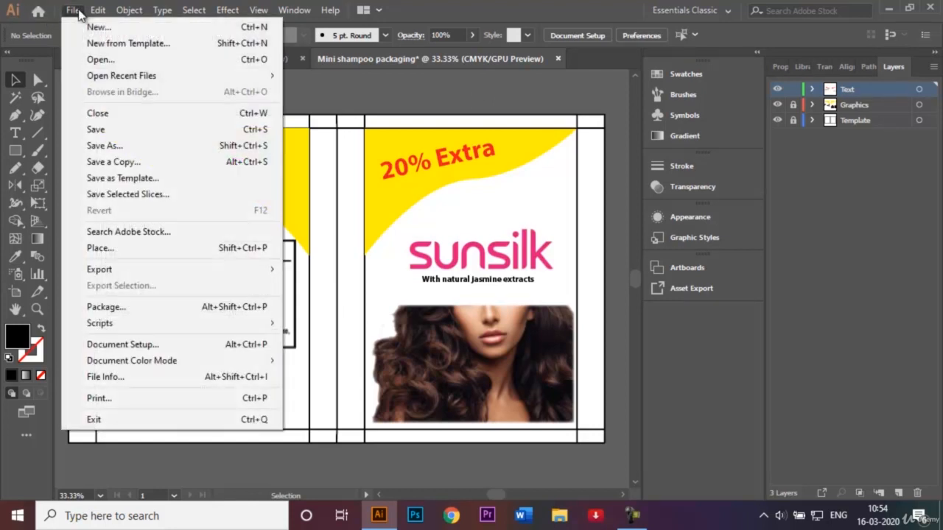
pyautogui.click(136, 143)
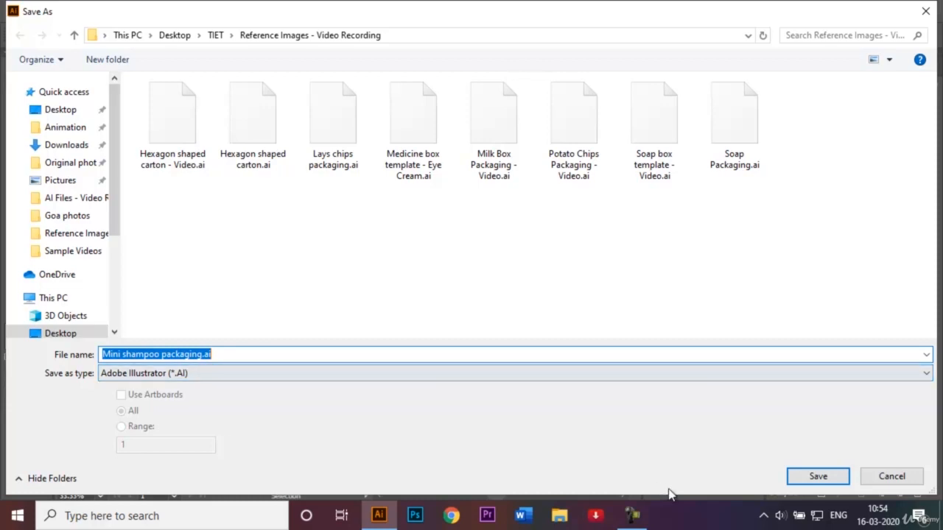
pyautogui.click(815, 478)
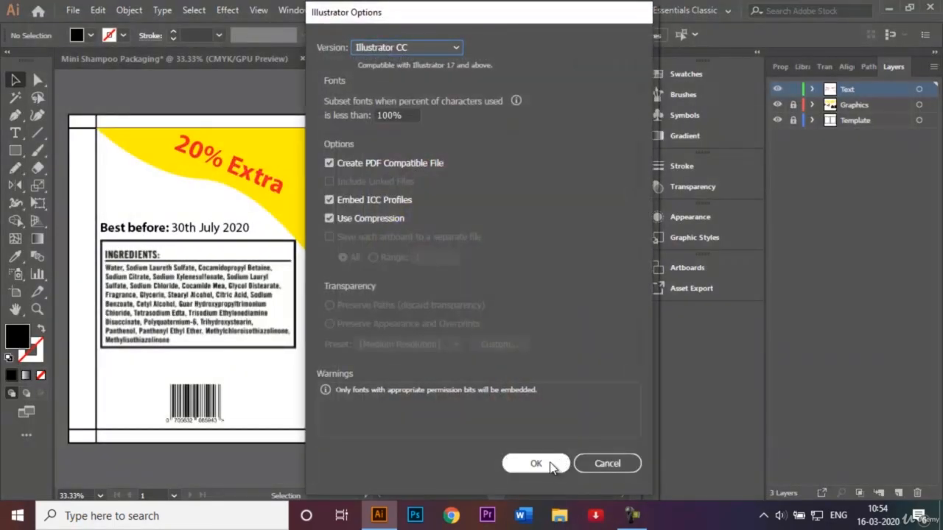
pyautogui.click(549, 463)
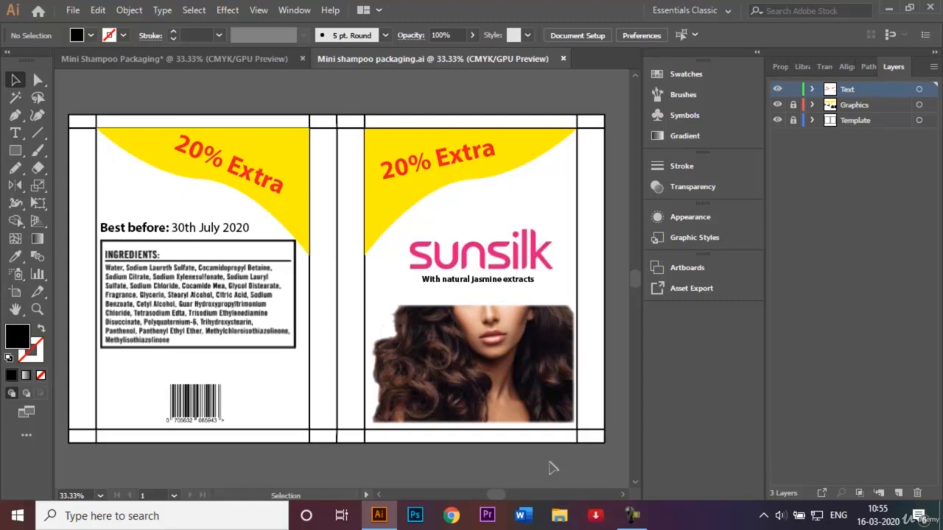
pyautogui.click(631, 515)
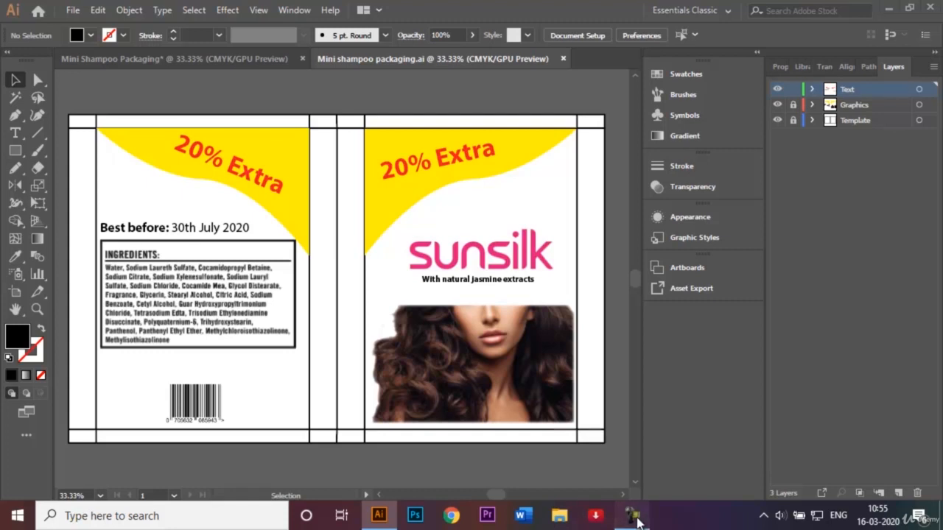